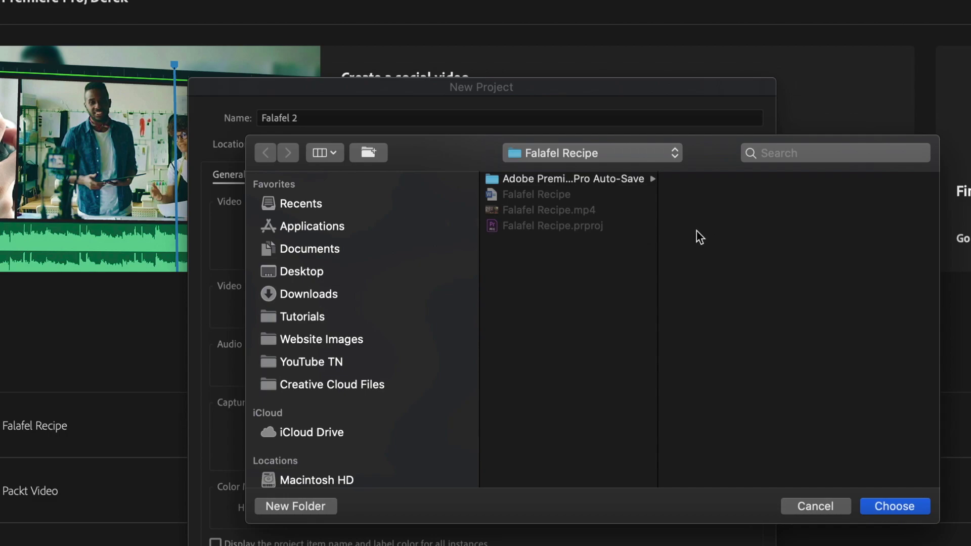
- Create the project Falafel 2 in a new Falafel 2 folder inside the Premier Pro CC Tutorial folder
click(597, 153)
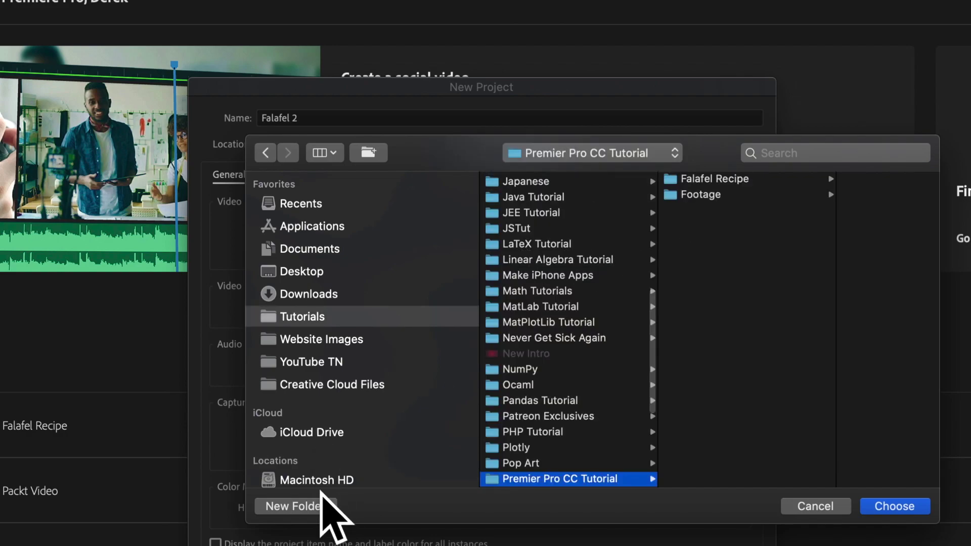
click(314, 505)
click(590, 199)
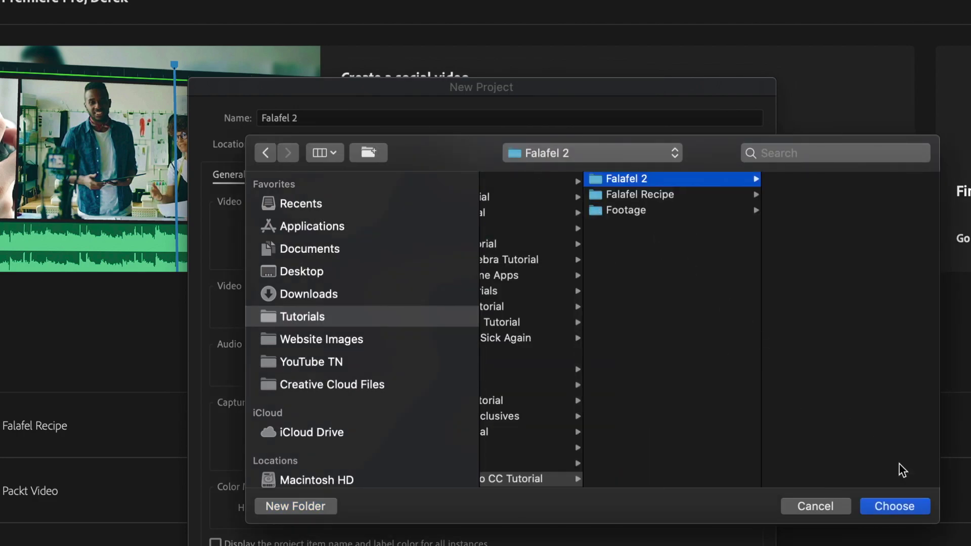
click(895, 506)
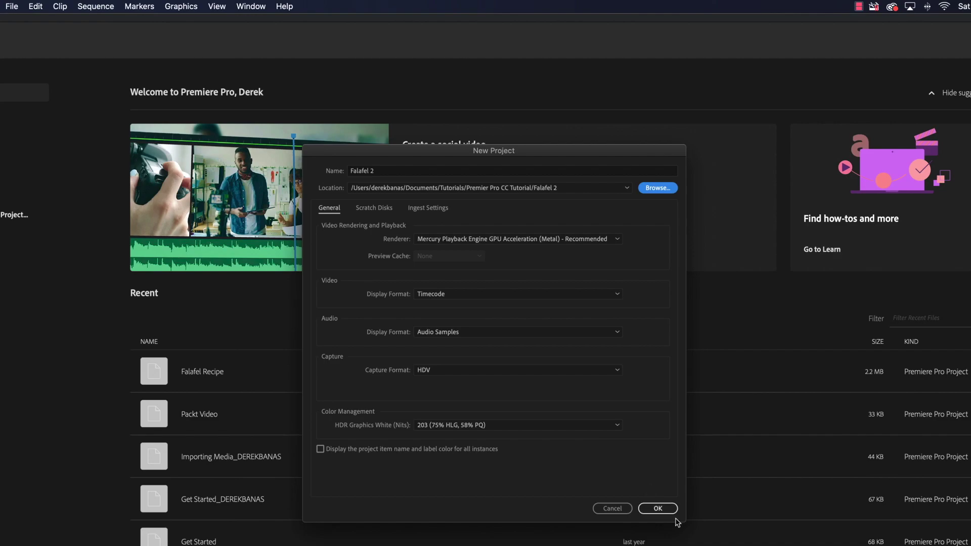
click(657, 509)
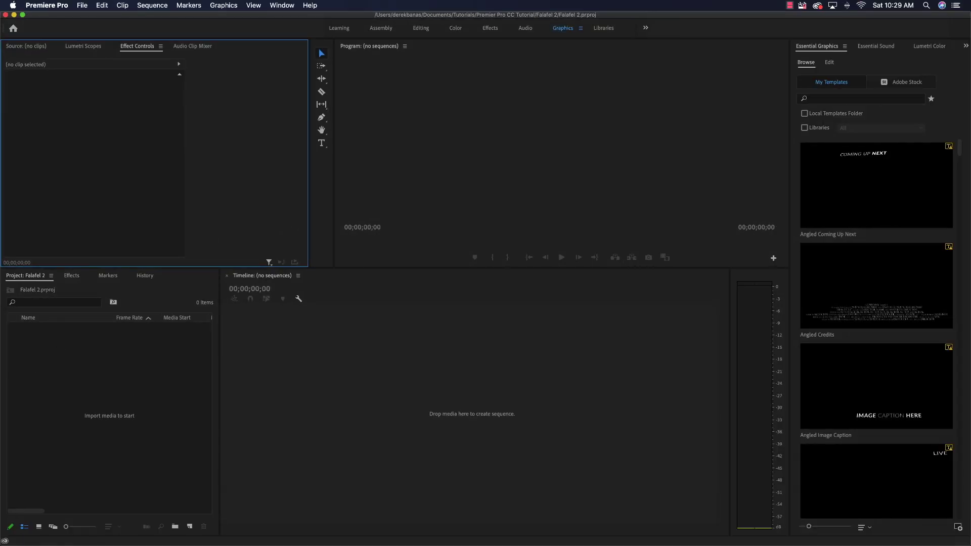
- Import all the .mov clips from the Footage folder into the project
right_click(62, 366)
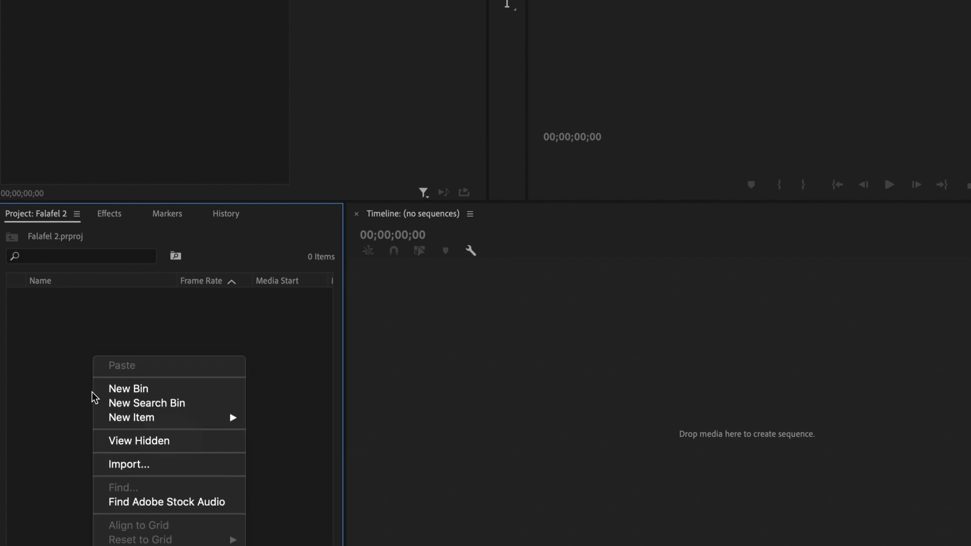
click(130, 466)
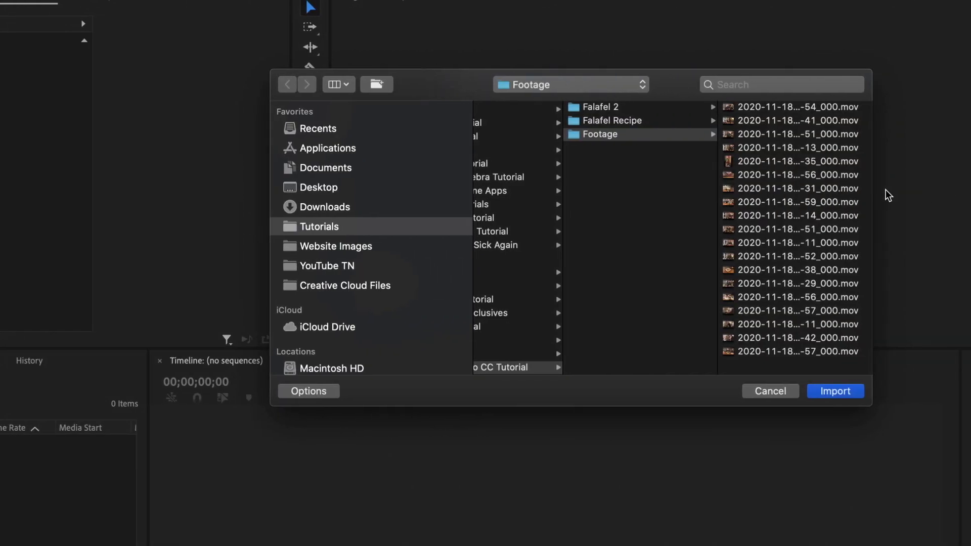
click(767, 107)
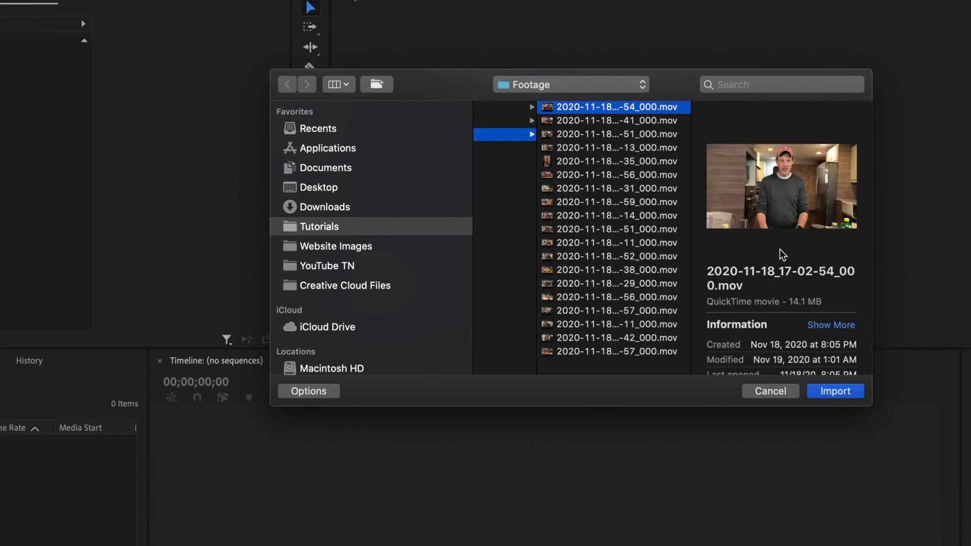
scroll(649, 267, up, 1)
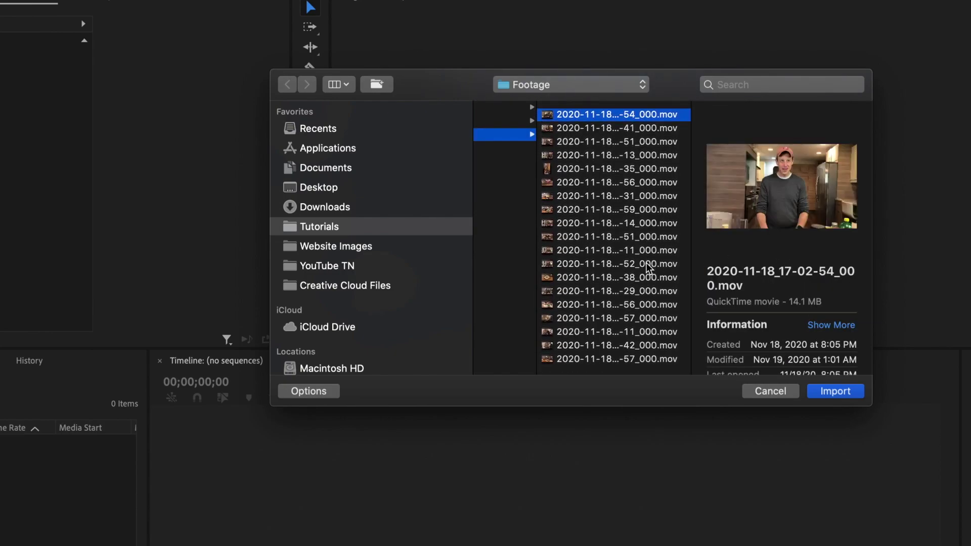
shift+click(635, 353)
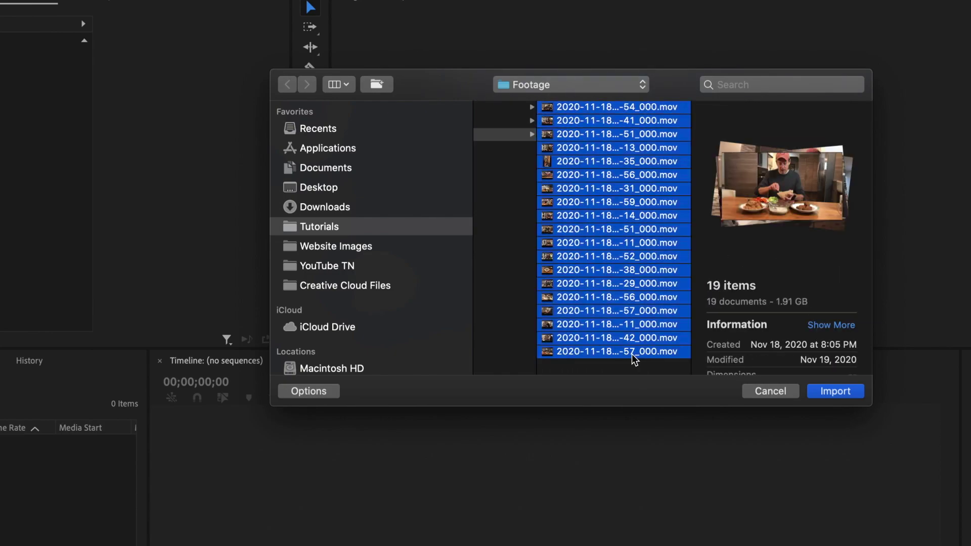
click(836, 392)
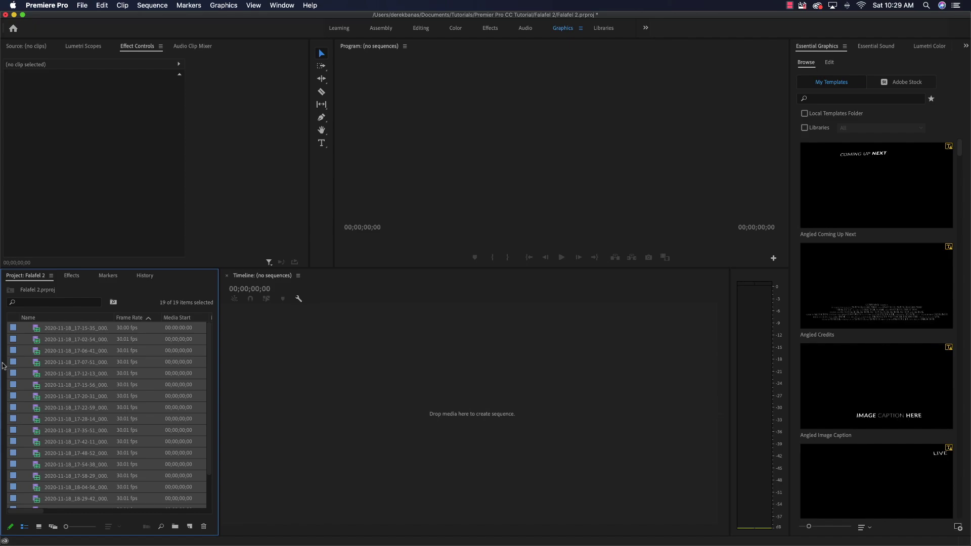
- Create a new bin named Footage in the project
scroll(44, 391, down, 3)
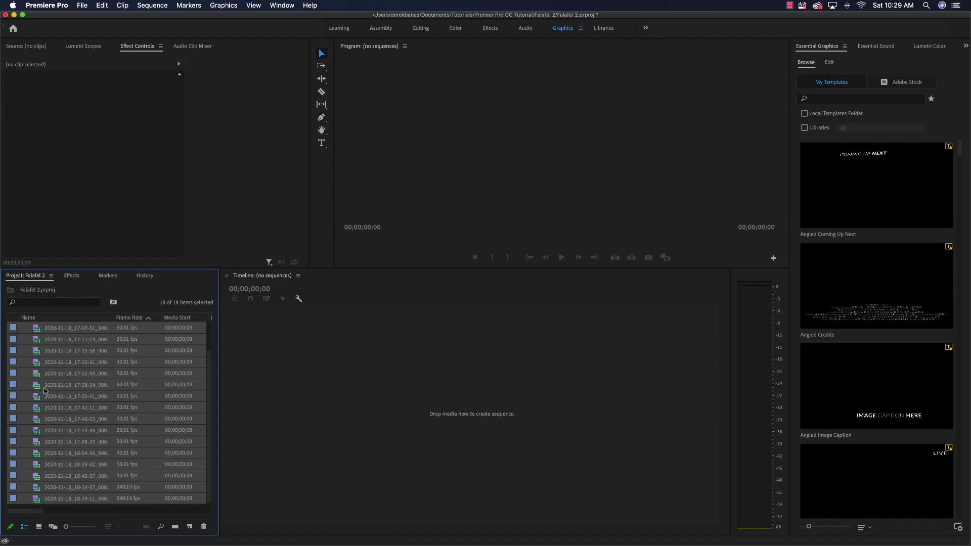
scroll(136, 515, right, 3)
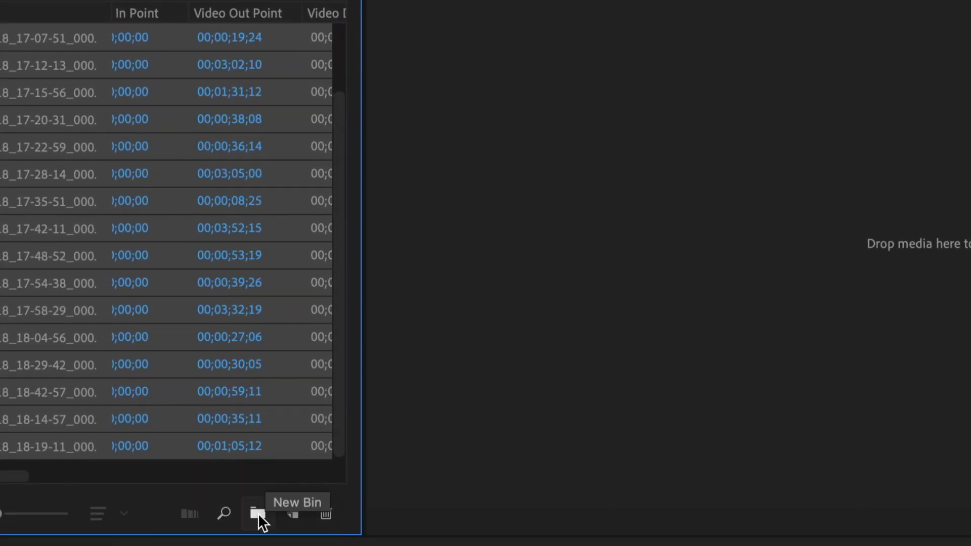
click(258, 514)
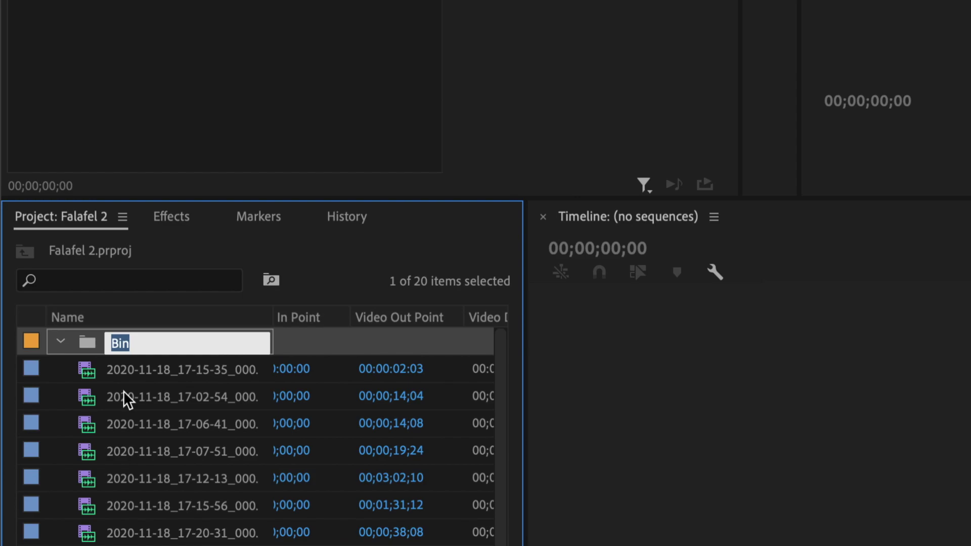
text(Footage)
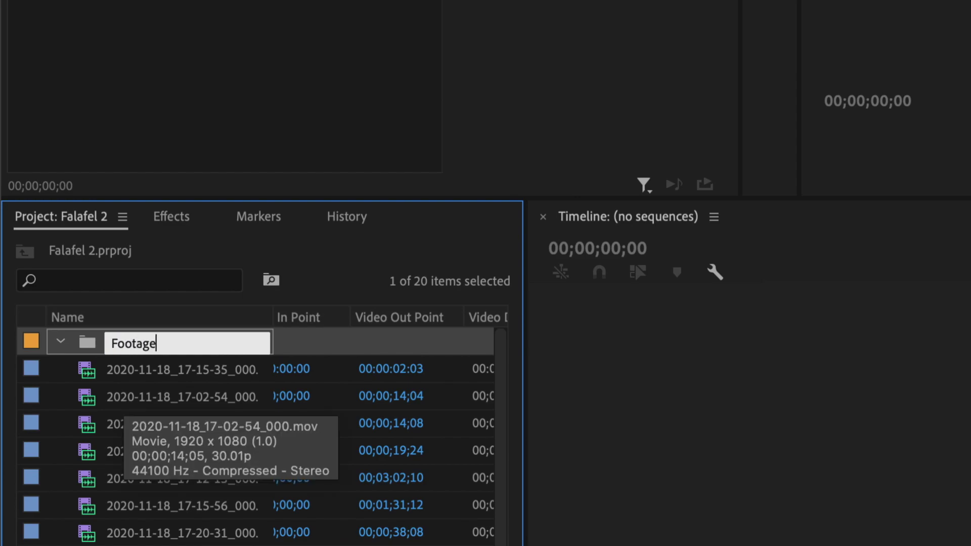
key(Tab)
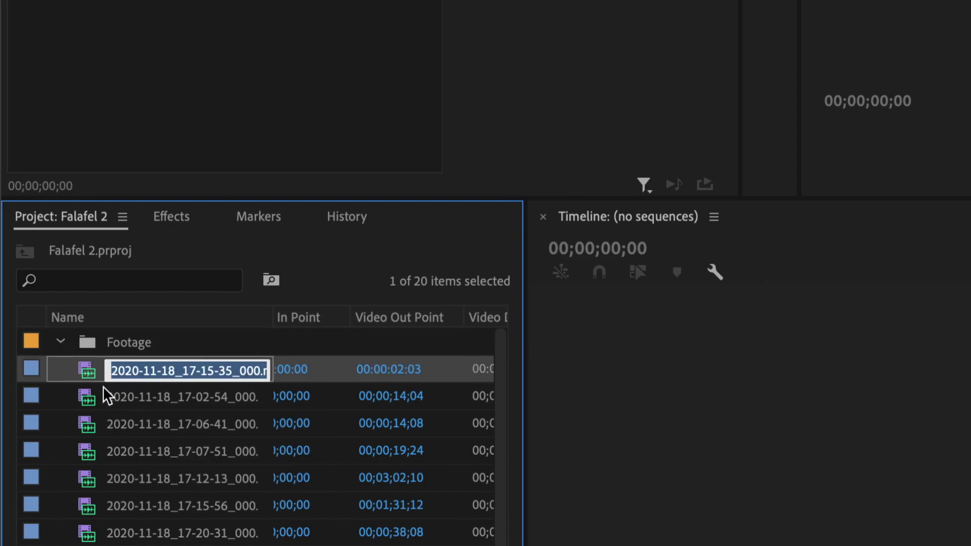
key(Escape)
- Move all the imported video clips into the Footage bin and collapse it
scroll(176, 452, down, 2)
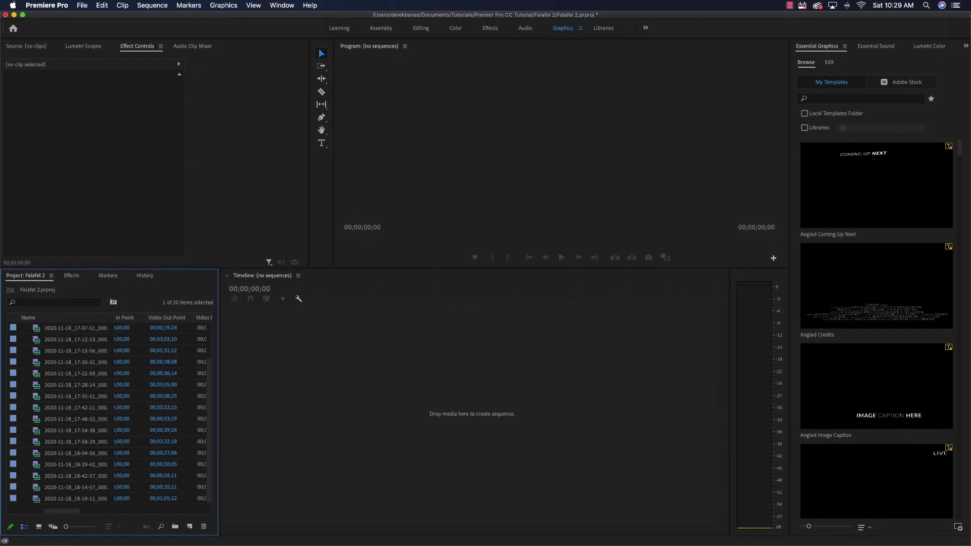
scroll(109, 412, up, 2)
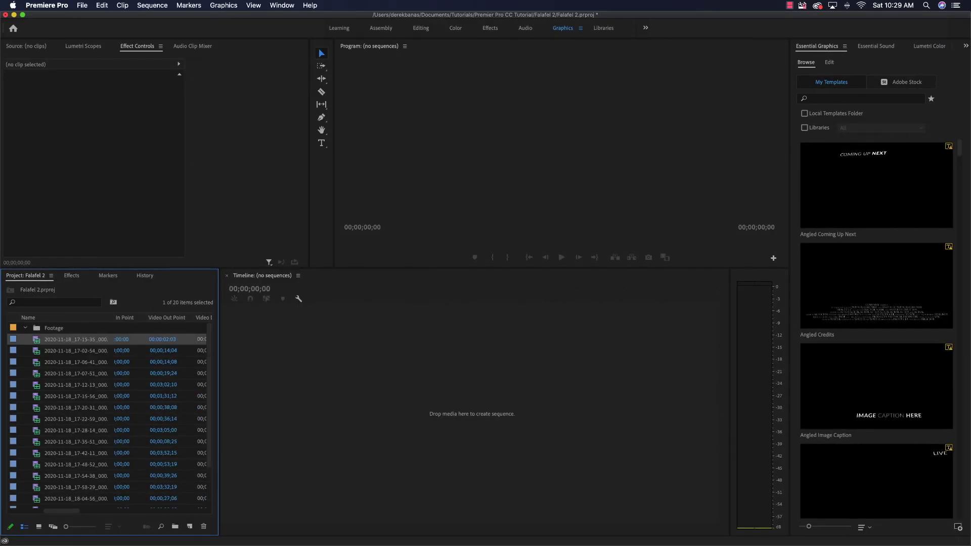
key(shift+End)
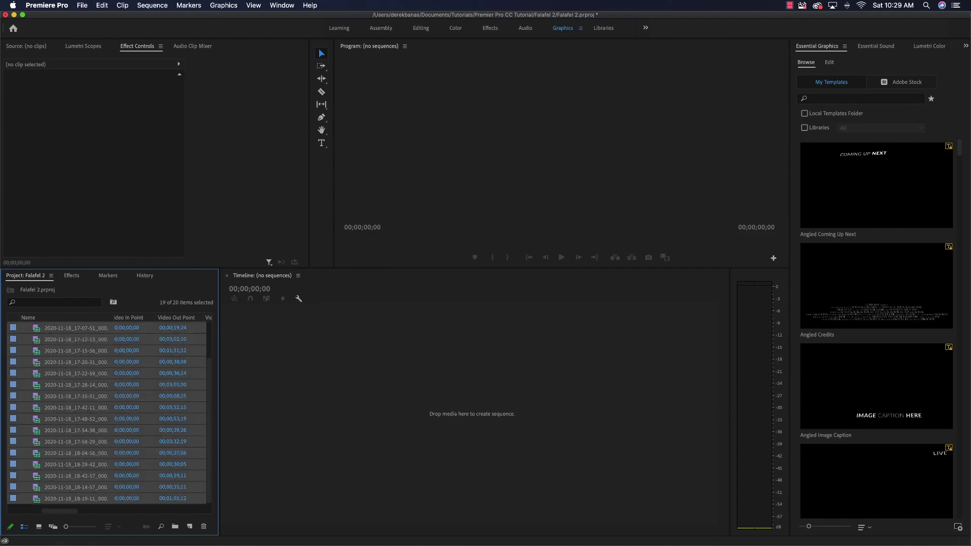
drag(76, 351, 54, 329)
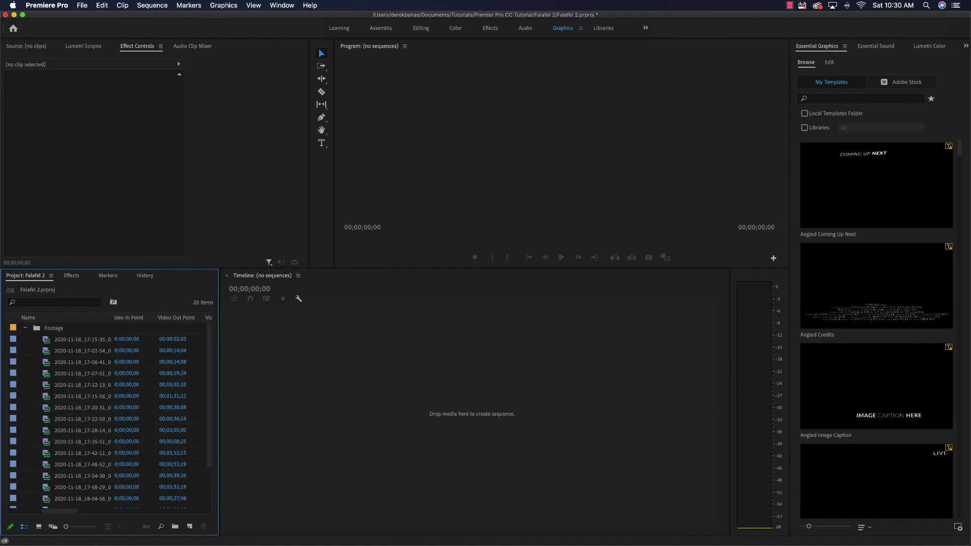
click(25, 328)
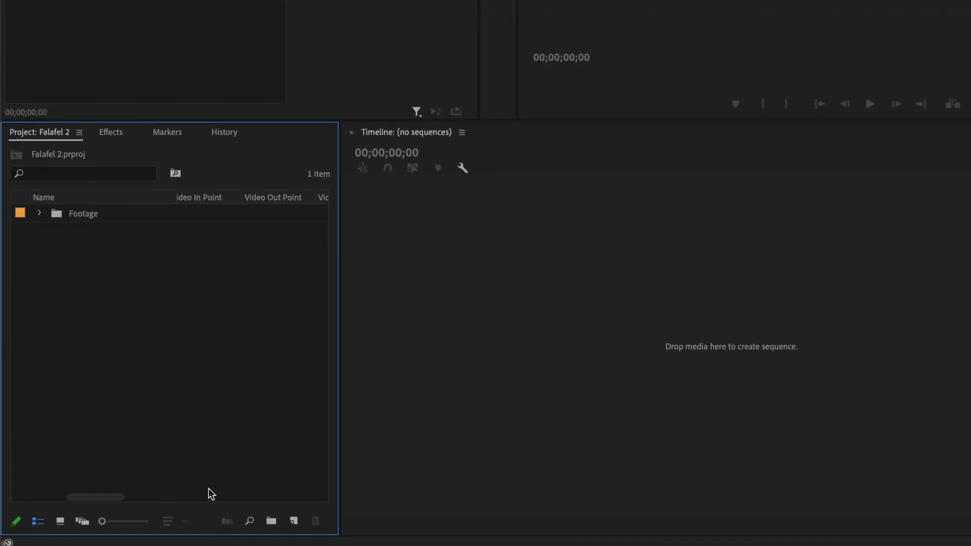
- Create another bin named Audio at the project's top level
click(271, 521)
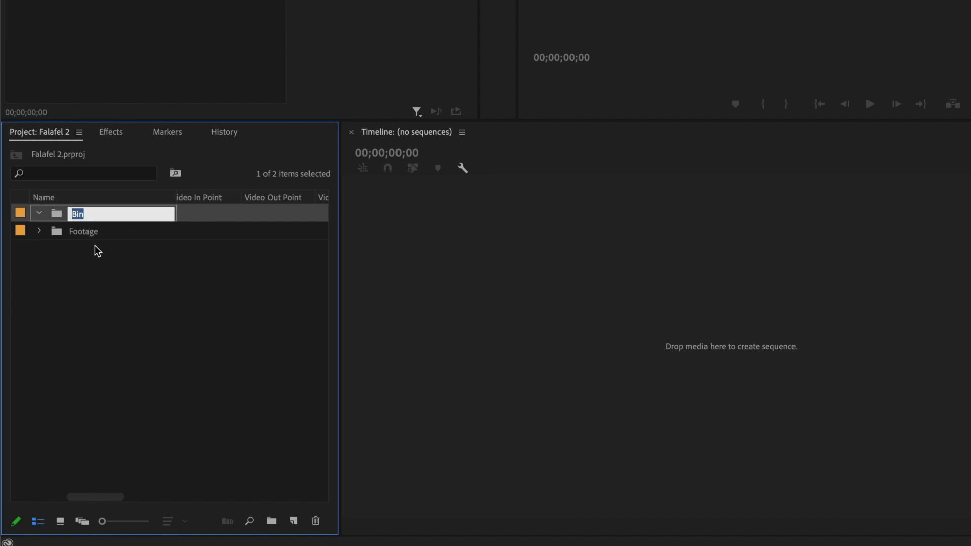
text(Audio)
key(Tab)
click(162, 308)
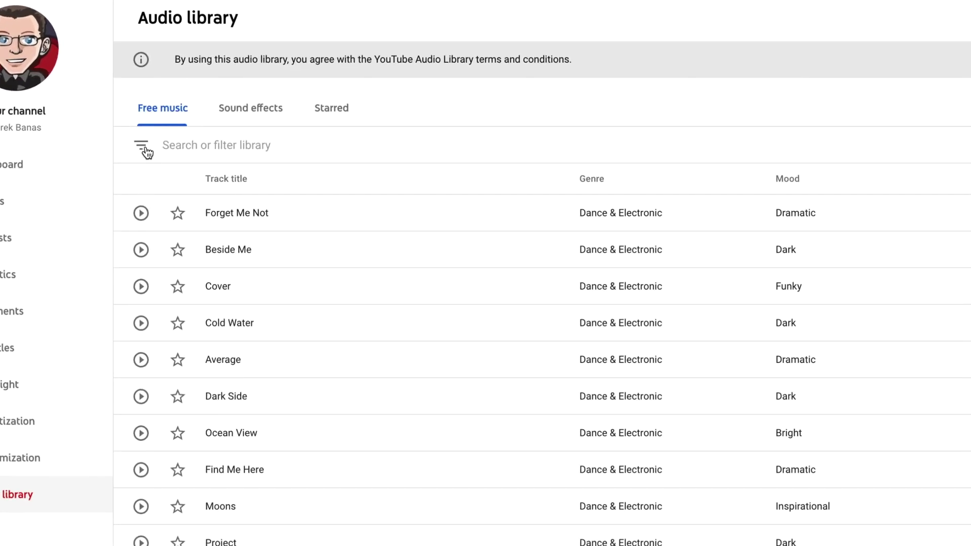
- In the YouTube Audio Library, filter the free music to Attribution not required and the Jazz & Blues genre
click(142, 150)
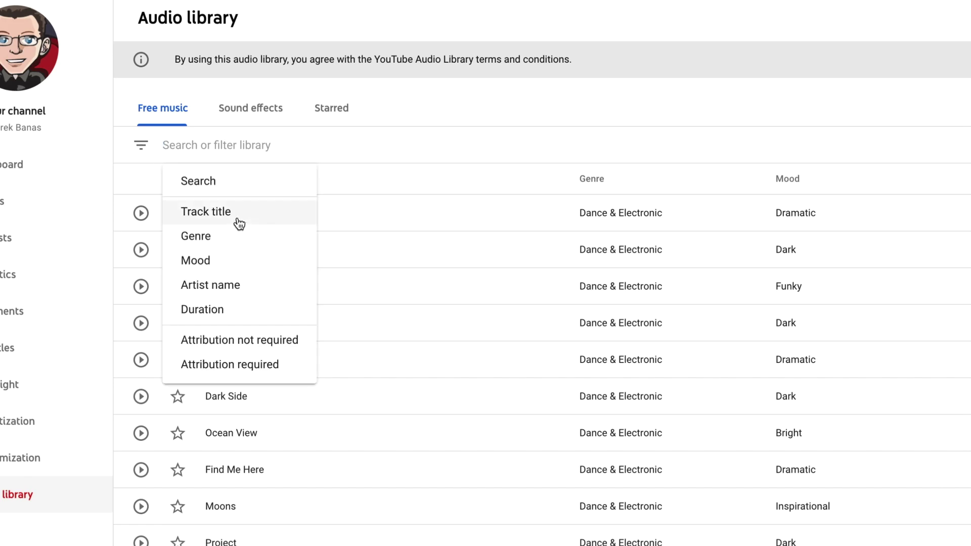
click(253, 340)
click(142, 152)
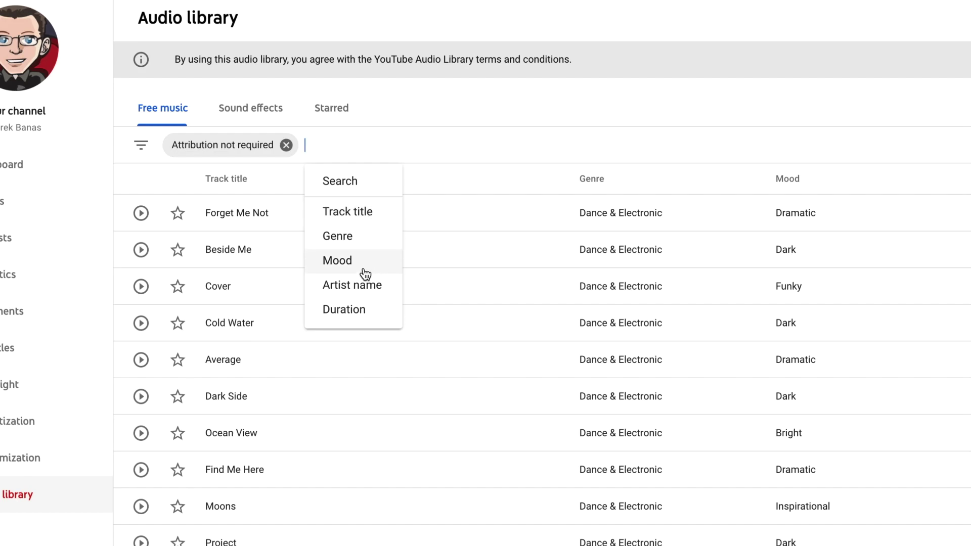
click(349, 247)
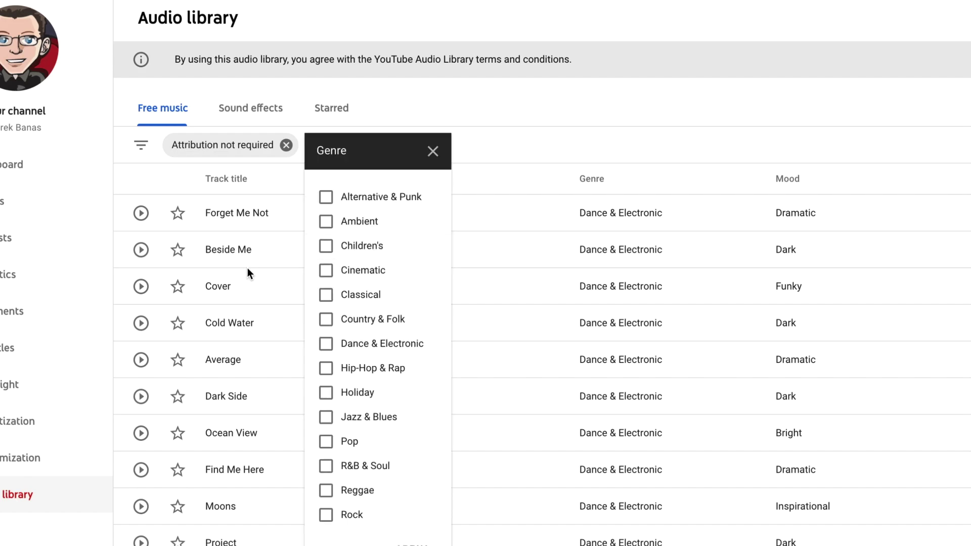
click(327, 419)
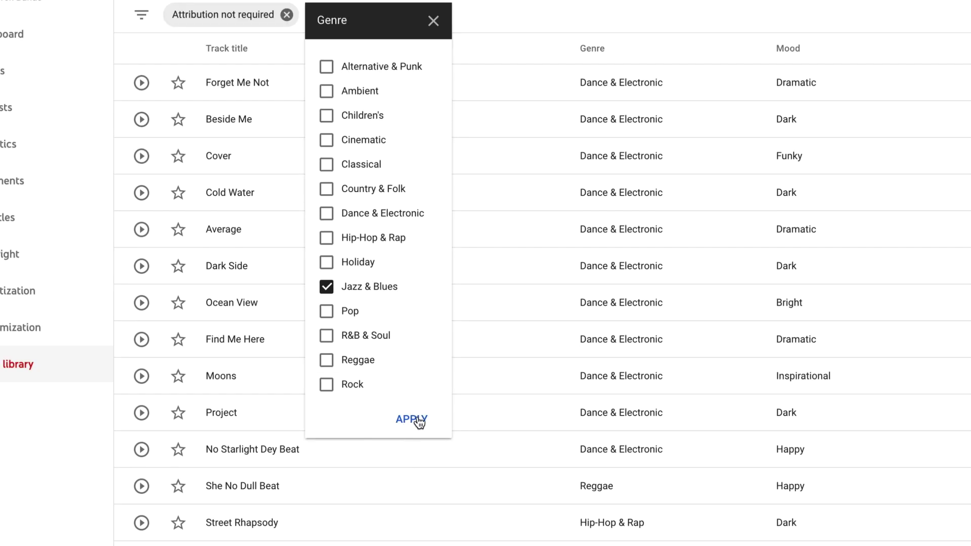
click(423, 426)
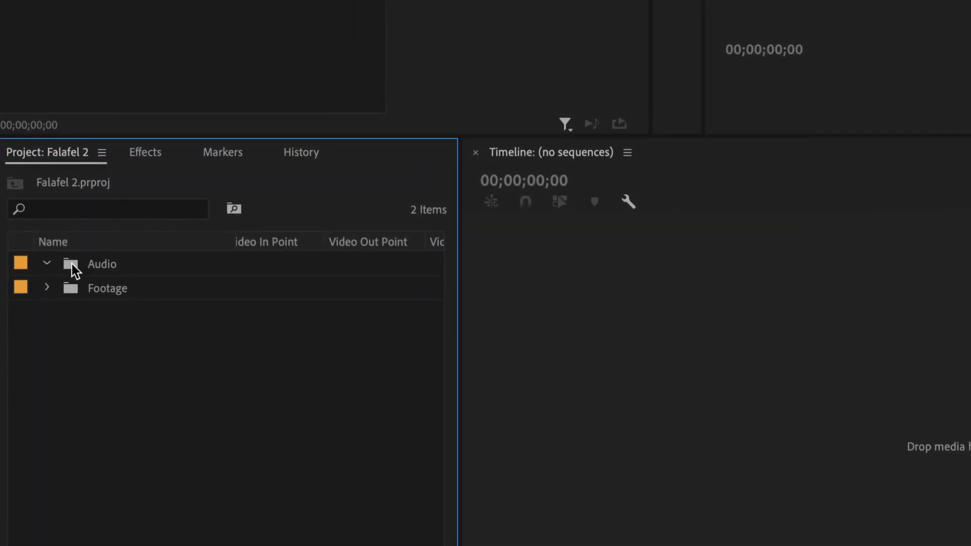
- Add the MP3 tracks We Ride!, Tiptoe Out the Back and Greaser from Downloads to the Audio bin and collapse it
right_click(72, 264)
click(166, 373)
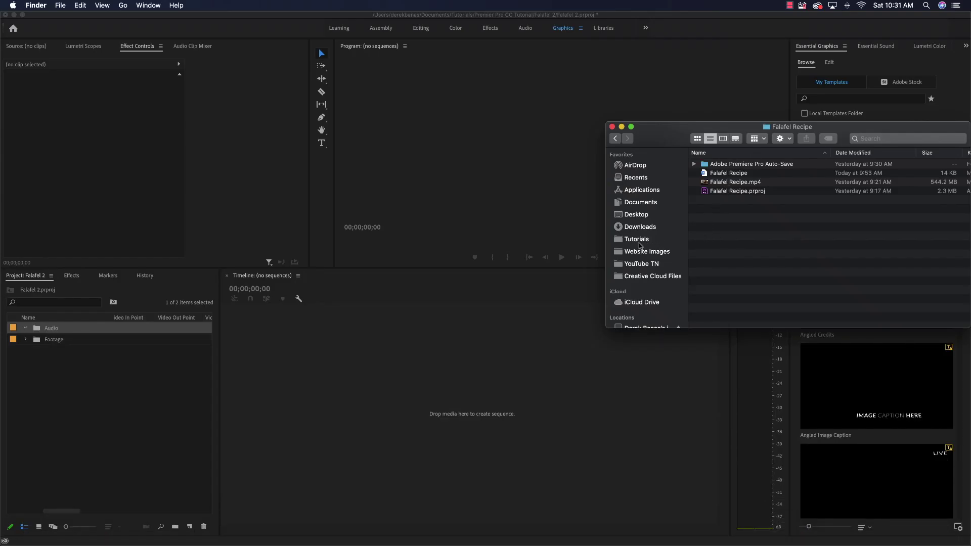
click(621, 228)
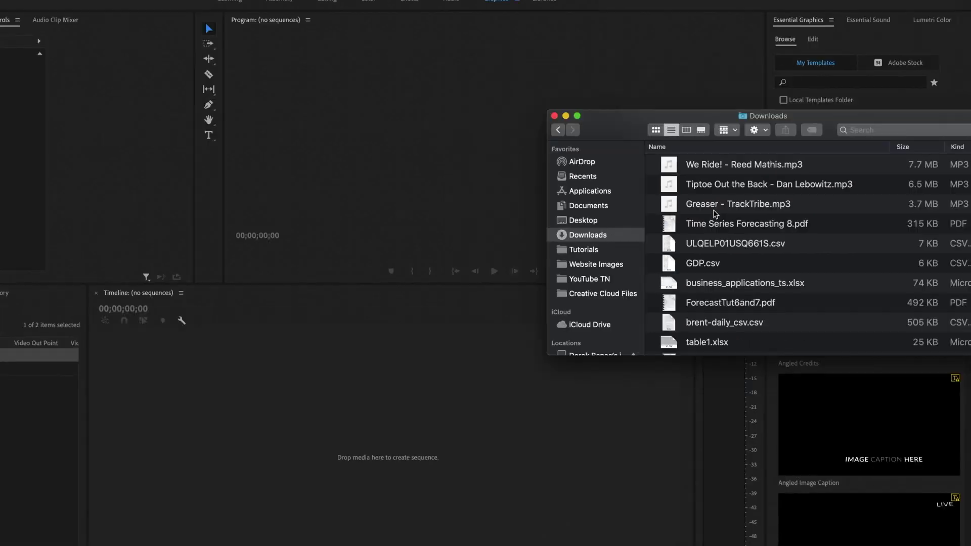
click(730, 169)
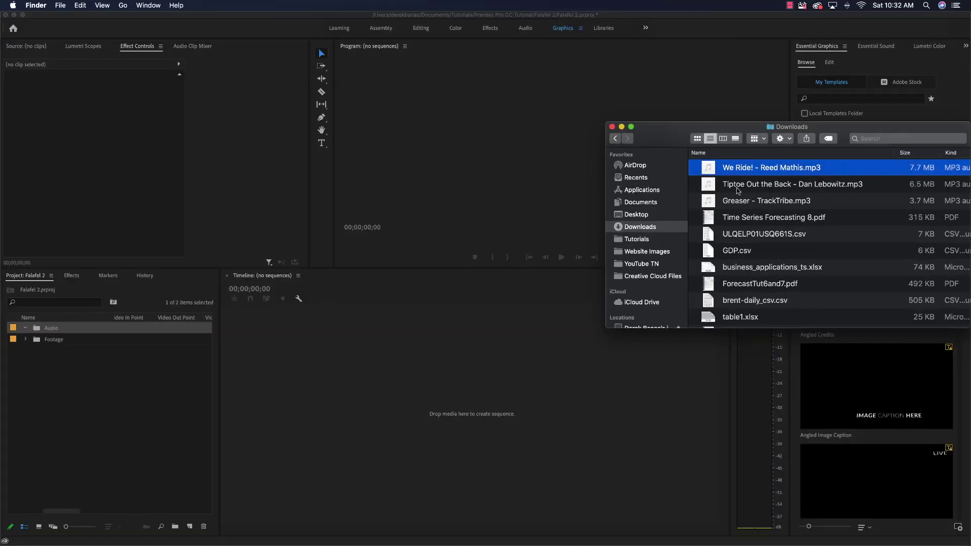
shift+click(737, 202)
drag(712, 170, 37, 333)
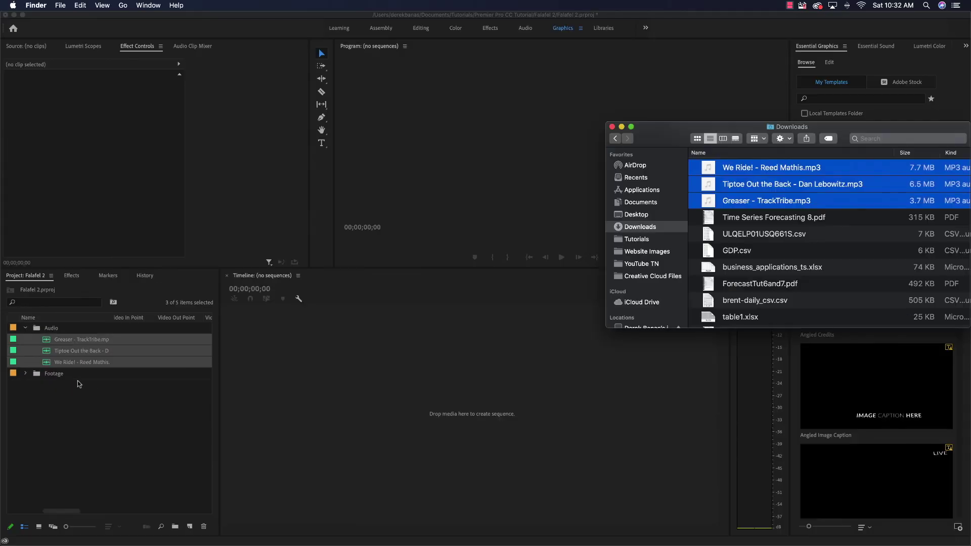
click(621, 128)
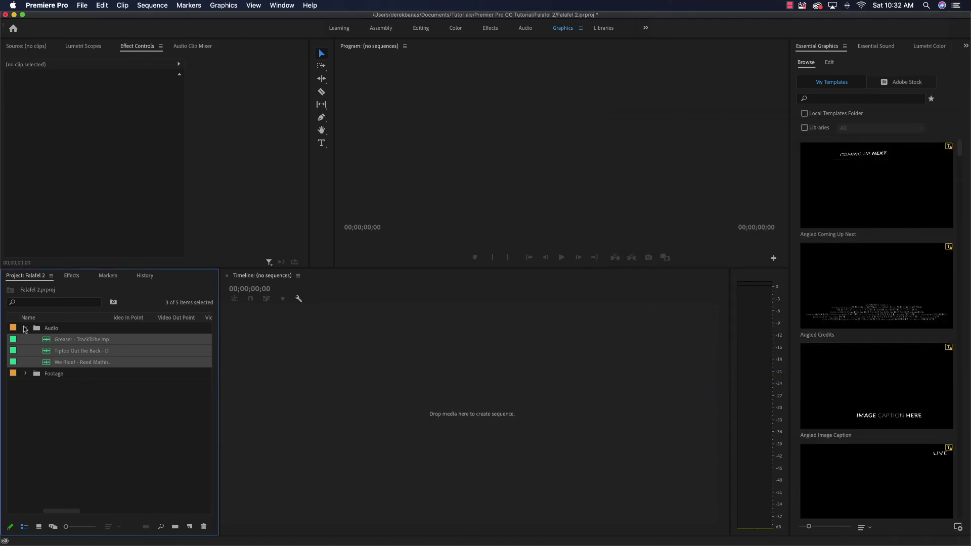
click(26, 329)
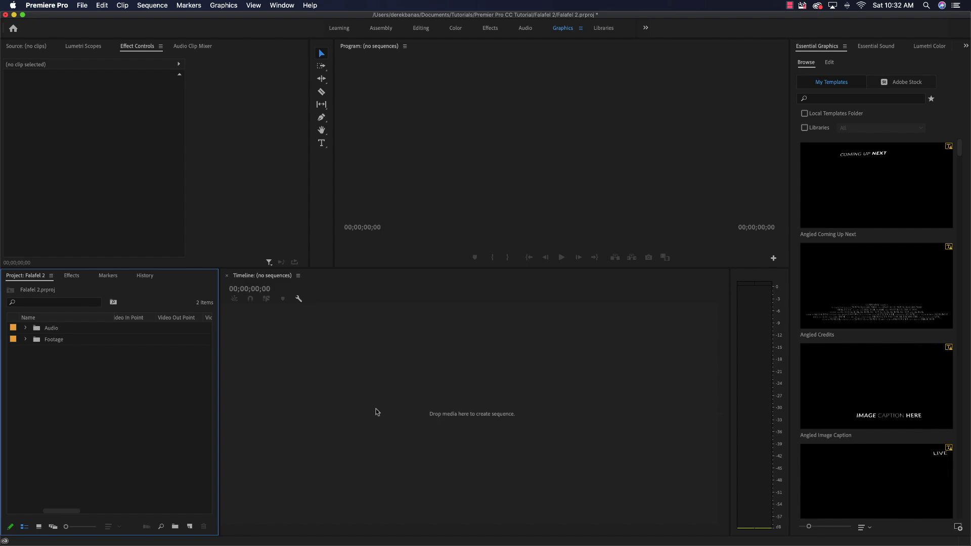
- Show the Markers view in place of the project's bins
drag(316, 268, 316, 304)
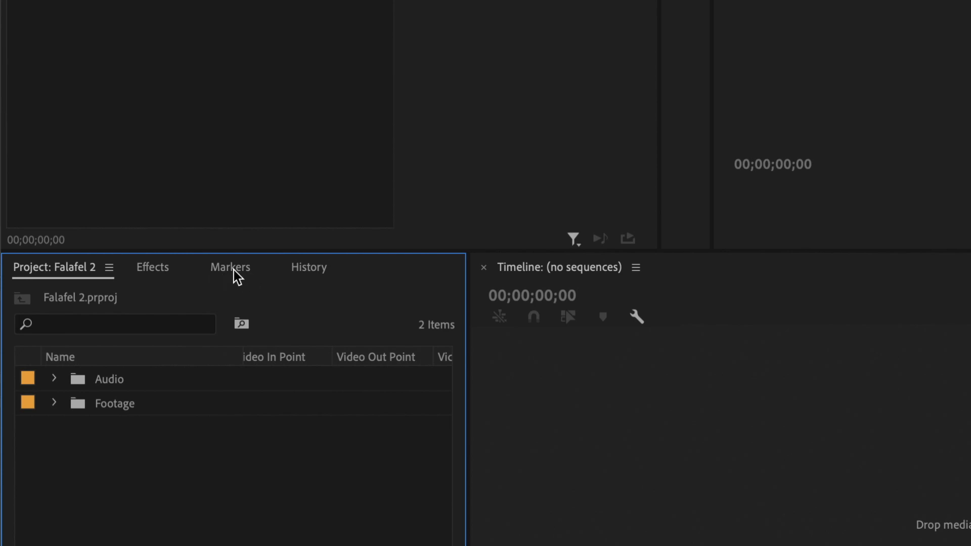
click(232, 269)
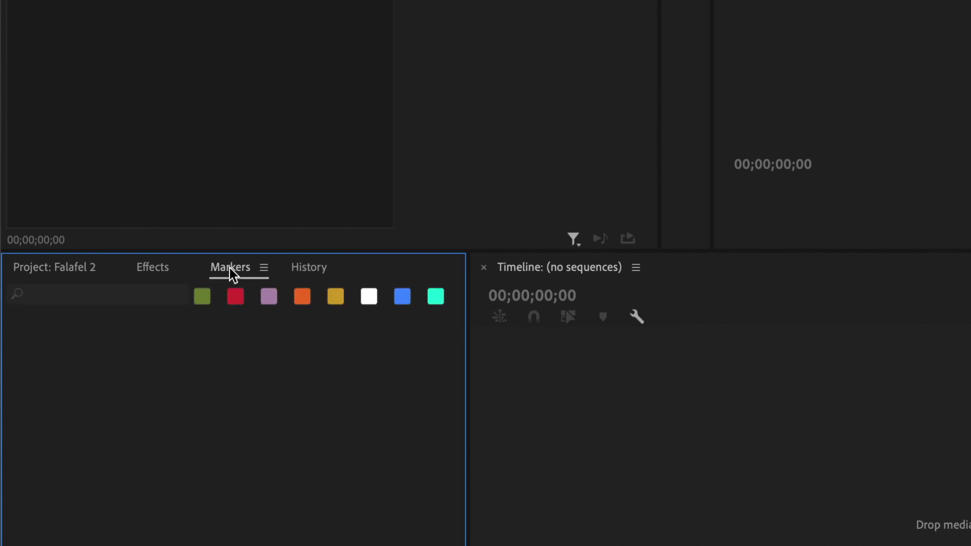
- Close the Markers and History panels grouped with the project's bins
click(264, 268)
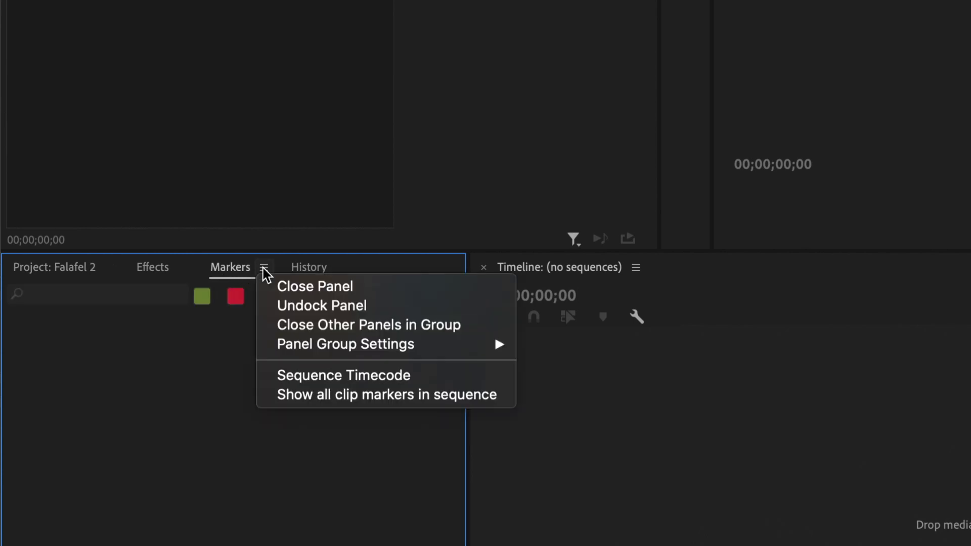
click(300, 291)
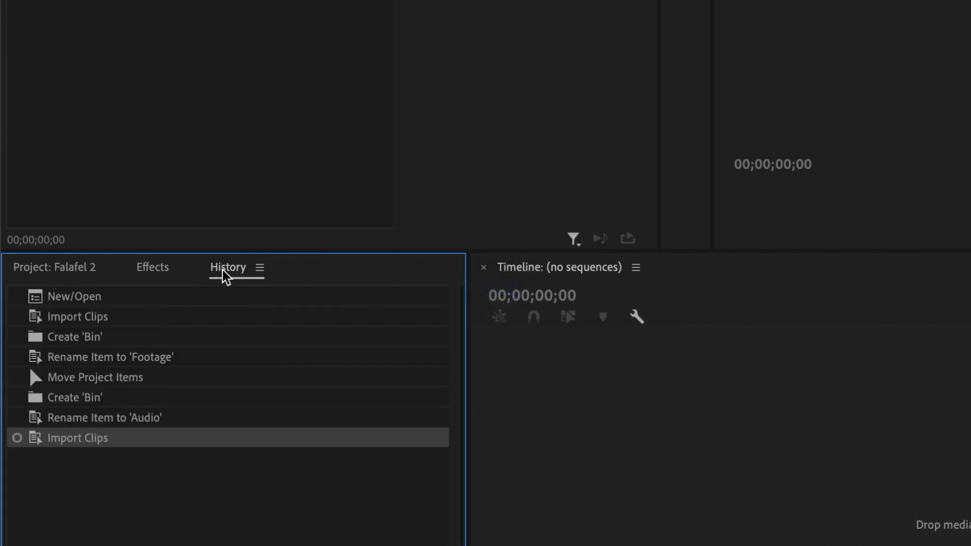
click(260, 268)
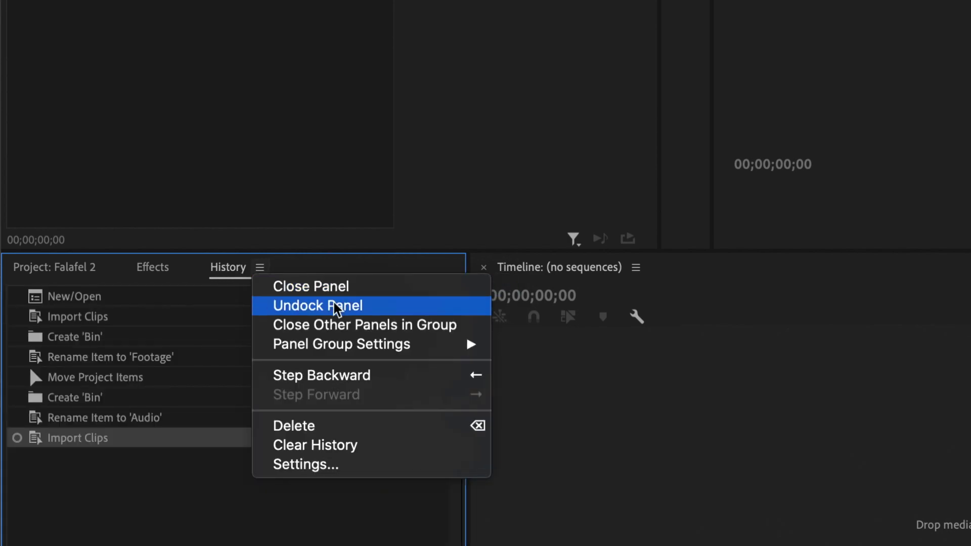
click(310, 292)
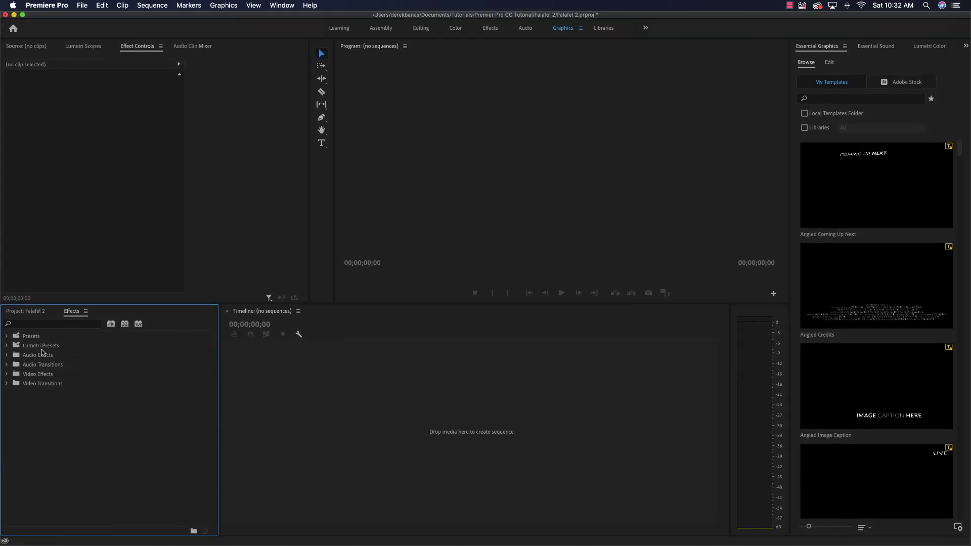
- Bring back the project's bins and narrow their panel to give the timeline more width
click(32, 313)
drag(219, 373, 148, 374)
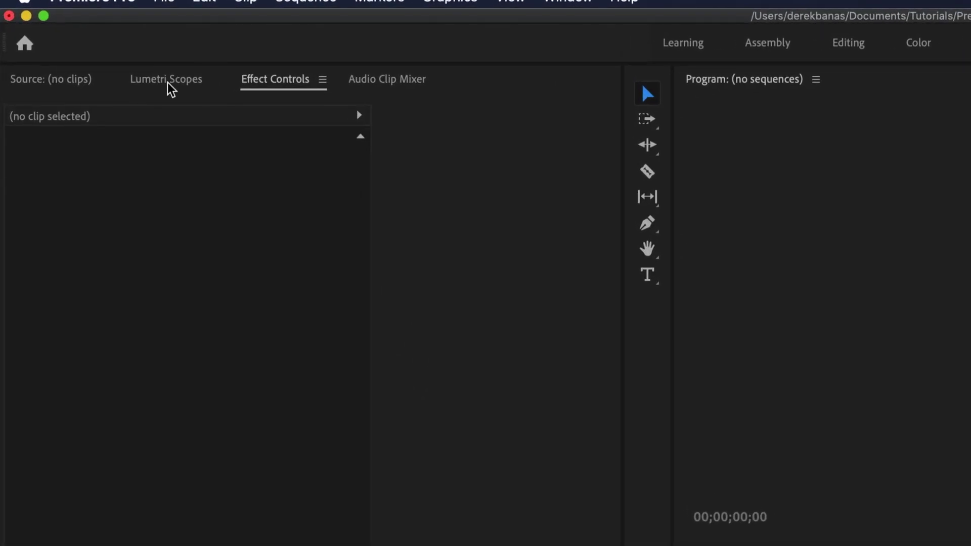
- Close the Lumetri Scopes and Audio Clip Mixer panels in the source monitor's group
click(169, 86)
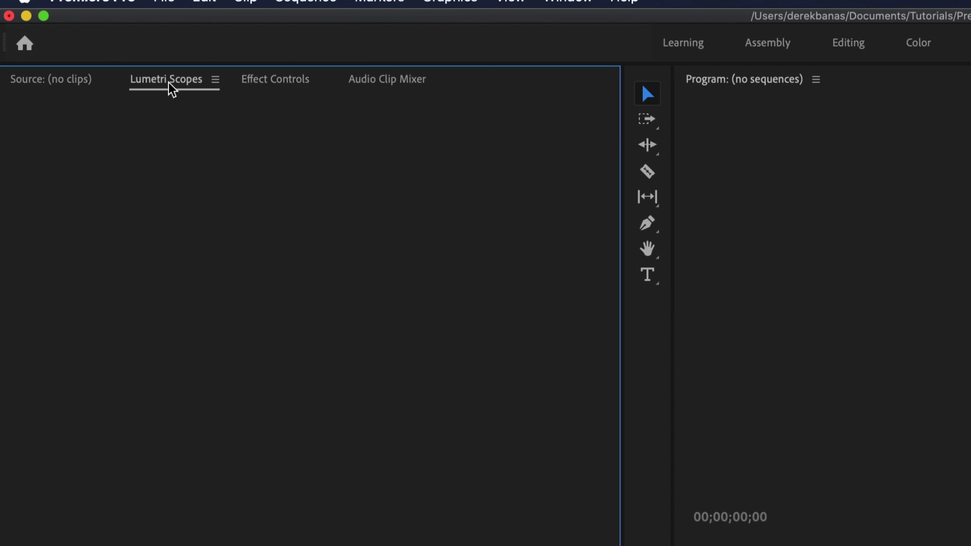
click(215, 79)
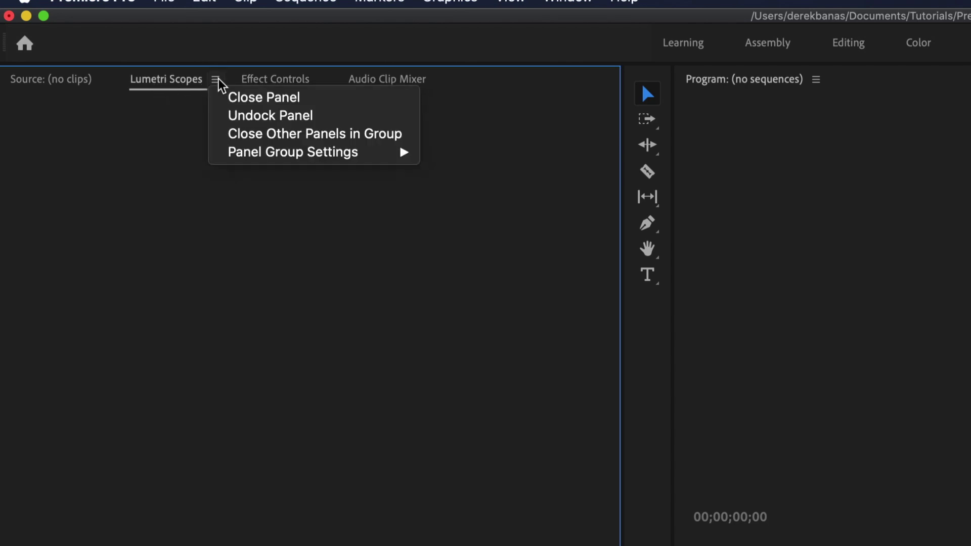
click(256, 95)
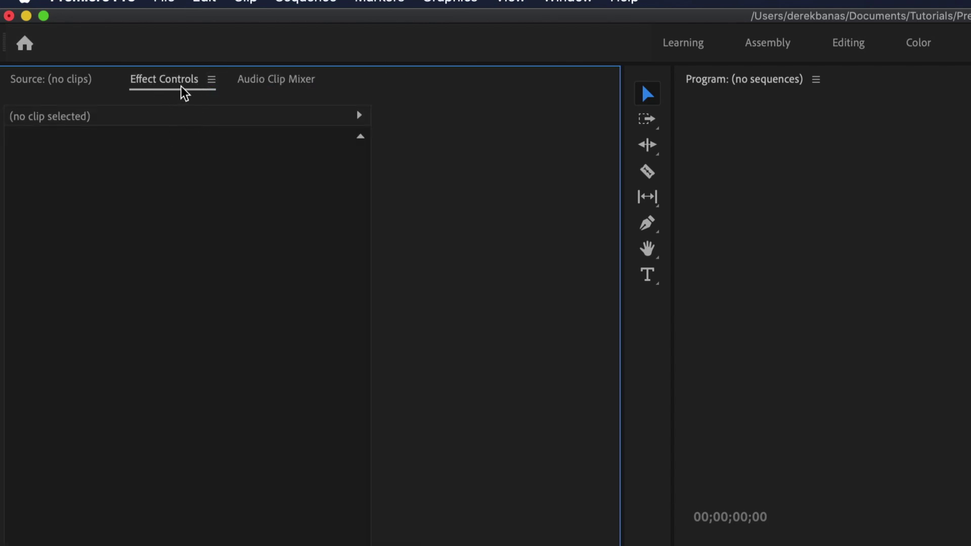
click(269, 81)
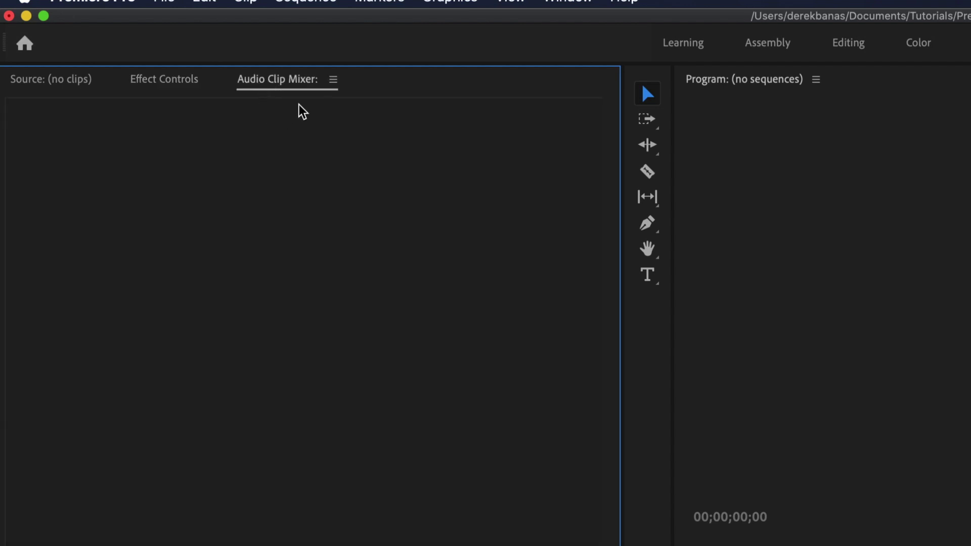
click(334, 80)
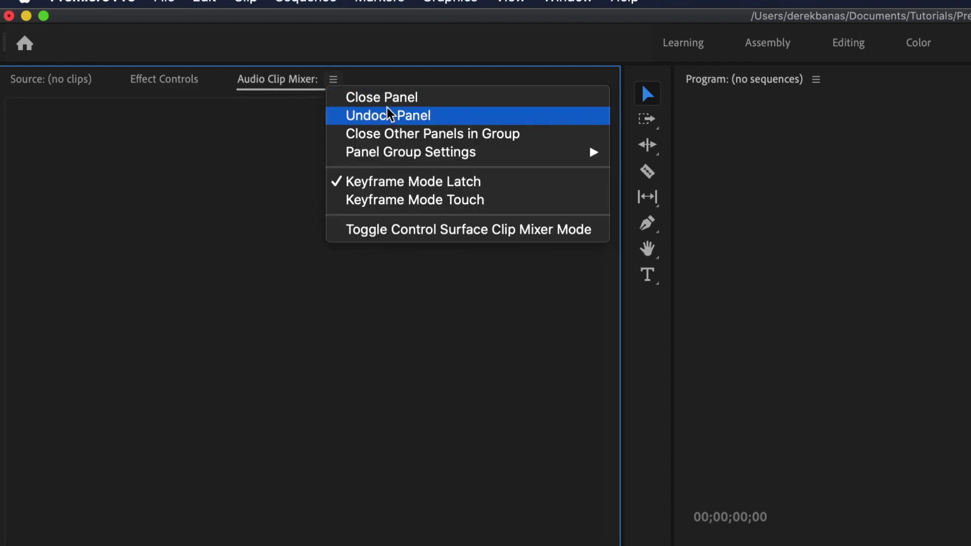
click(390, 96)
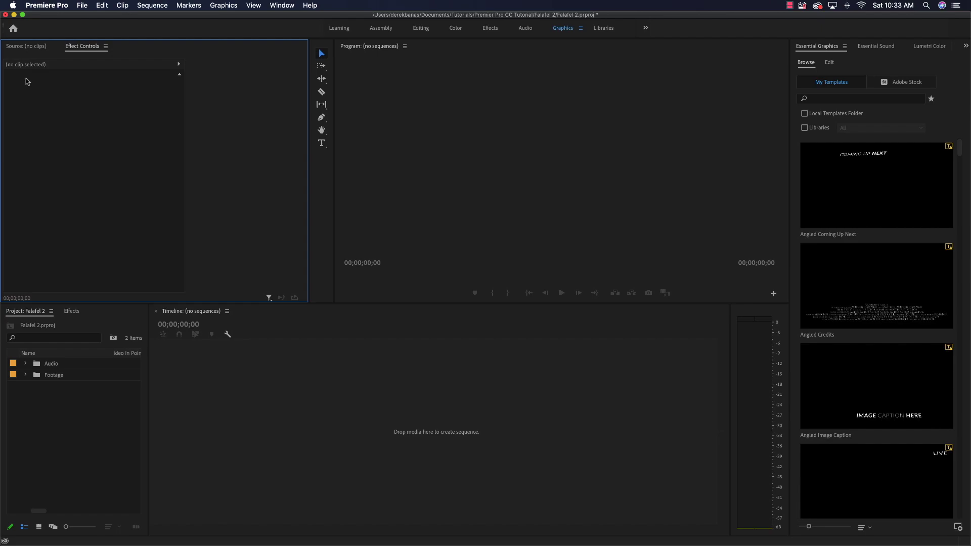
- Show the Source monitor in place of Effect Controls and narrow the project panel further beside the timeline
click(31, 61)
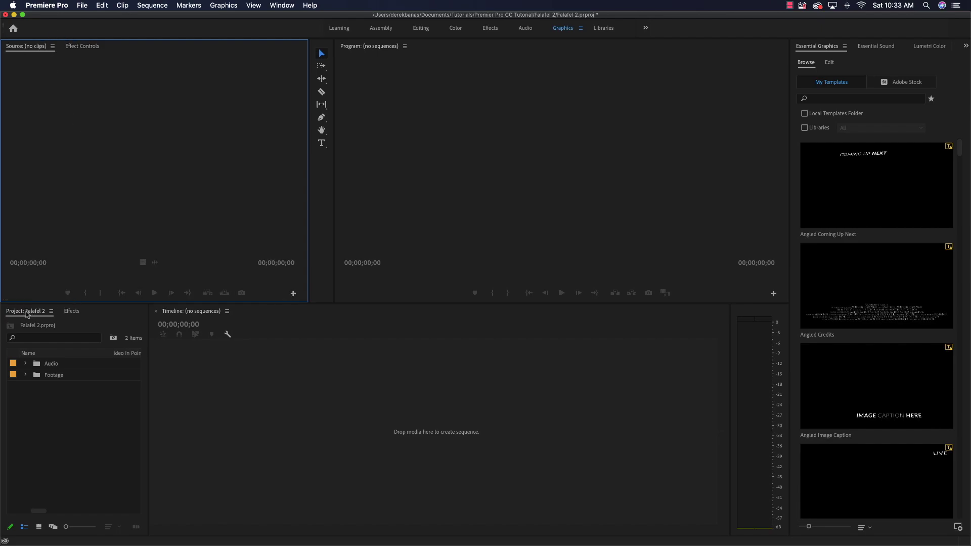
drag(149, 326, 103, 324)
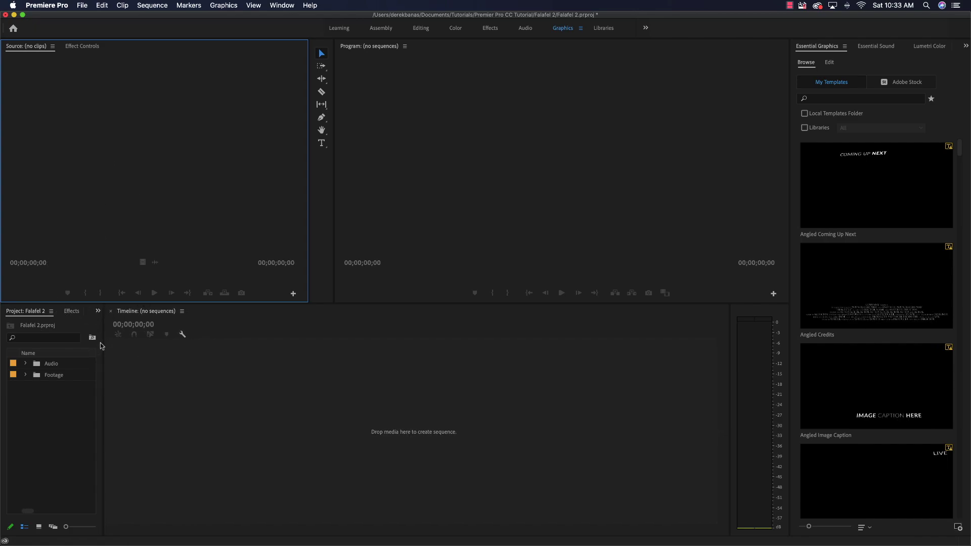
drag(103, 344, 99, 345)
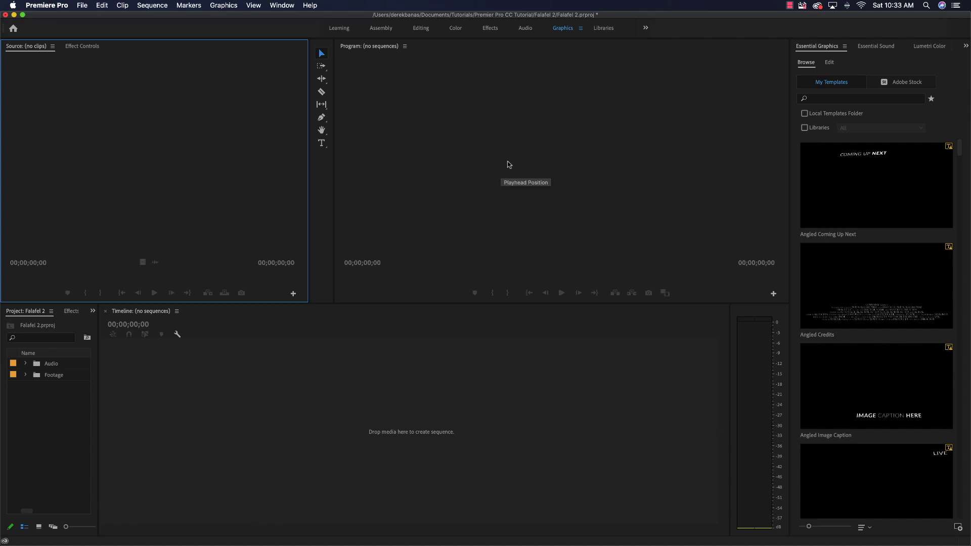
- Save the current panel layout as a new workspace named WS
click(274, 7)
mouse_move(293, 17)
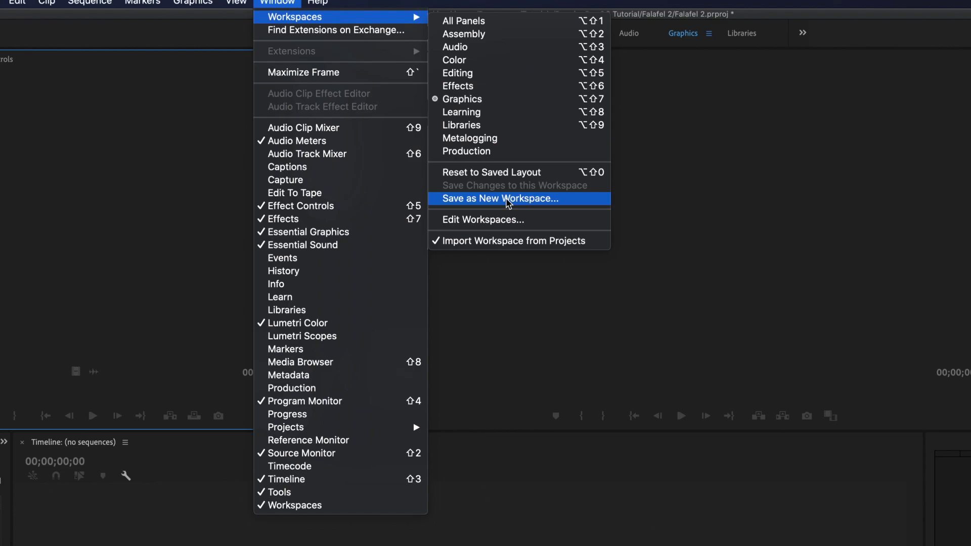
click(509, 198)
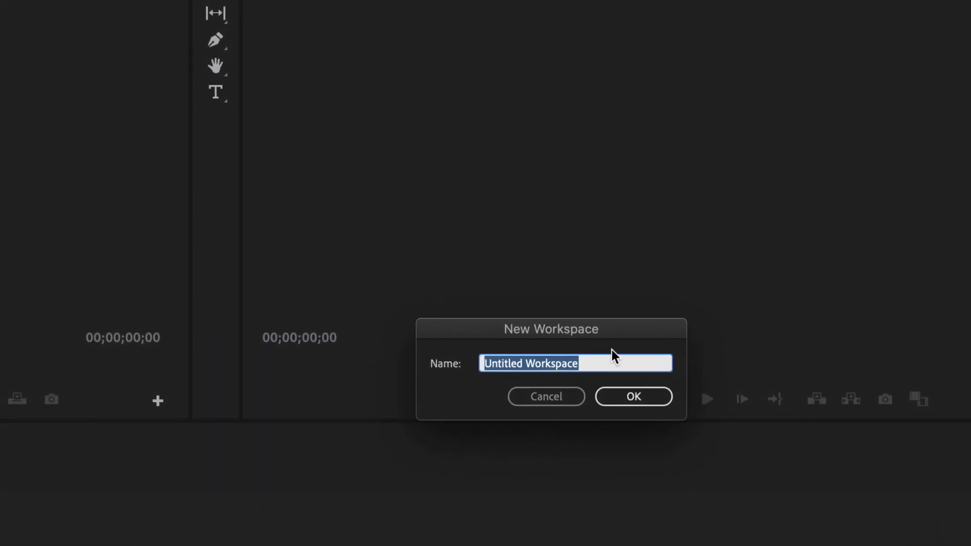
text(WS)
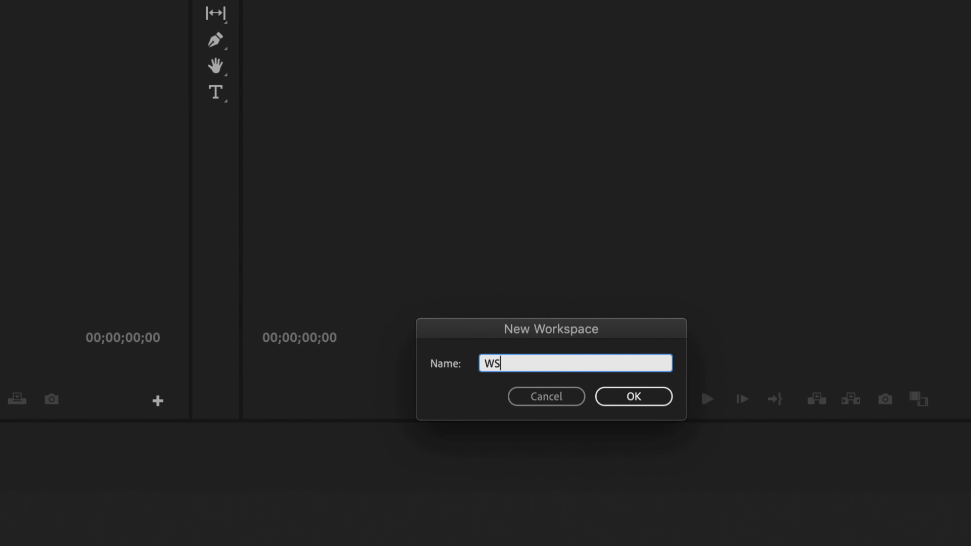
click(634, 399)
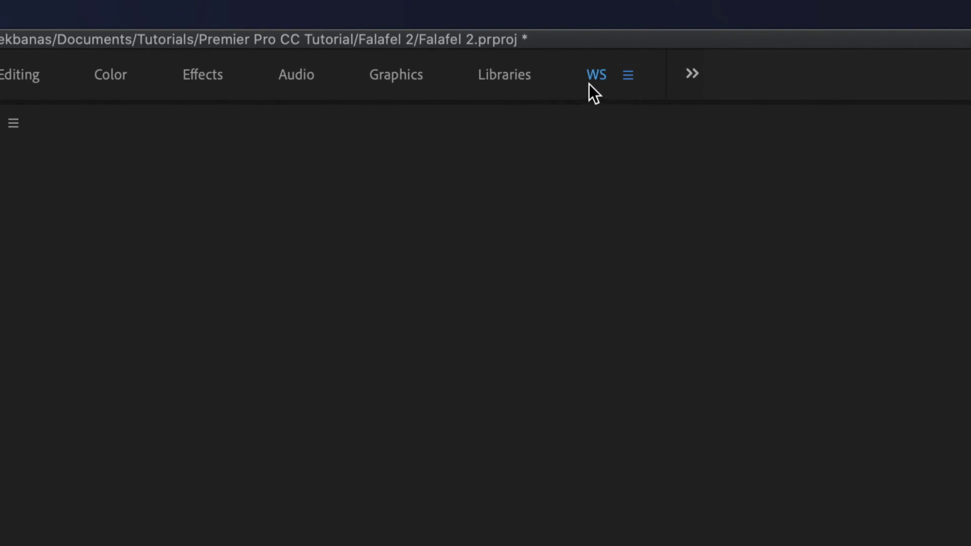
- Look at the Libraries and Graphics workspaces and return to the WS workspace
click(514, 80)
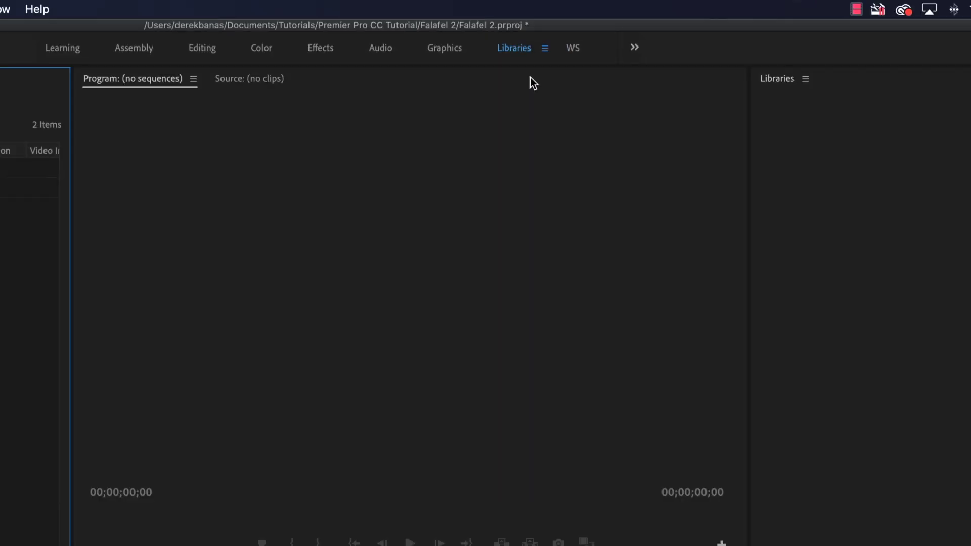
click(451, 50)
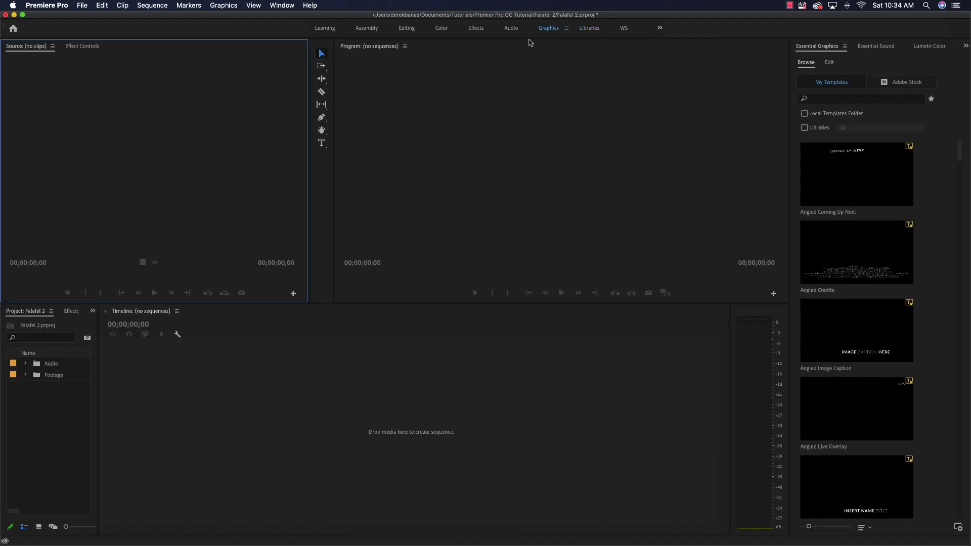
click(624, 28)
- Make the timeline area taller by shrinking the monitors above it, and save the changes to the WS workspace
drag(319, 304, 324, 211)
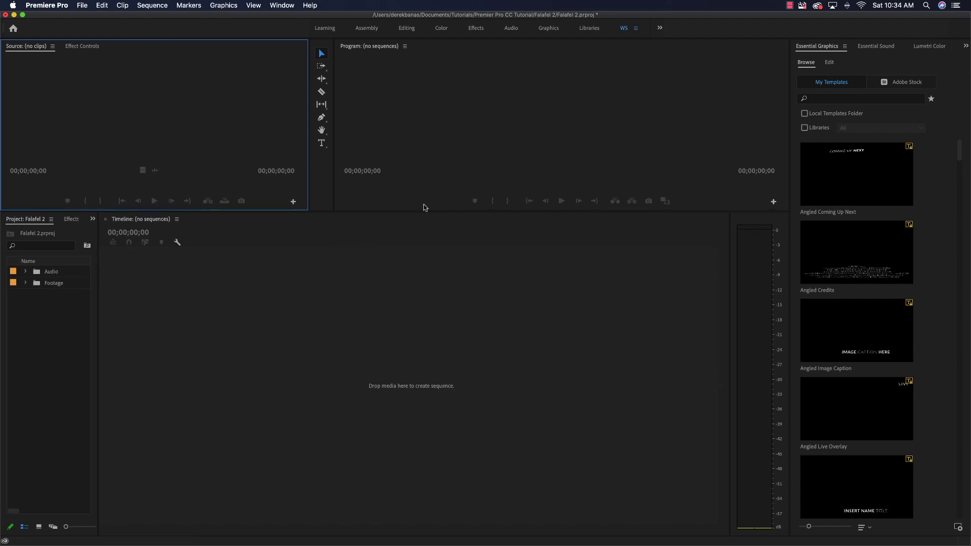
drag(395, 212, 395, 230)
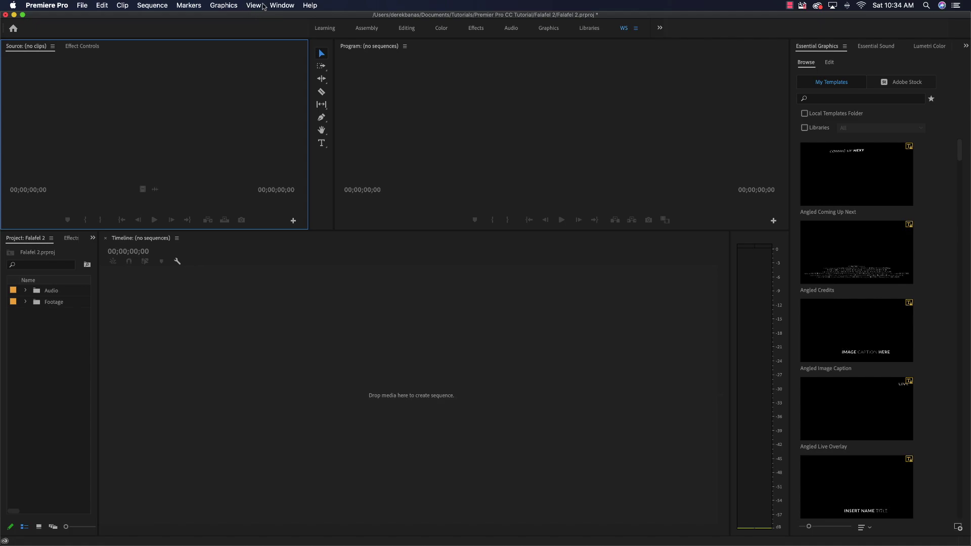
click(281, 6)
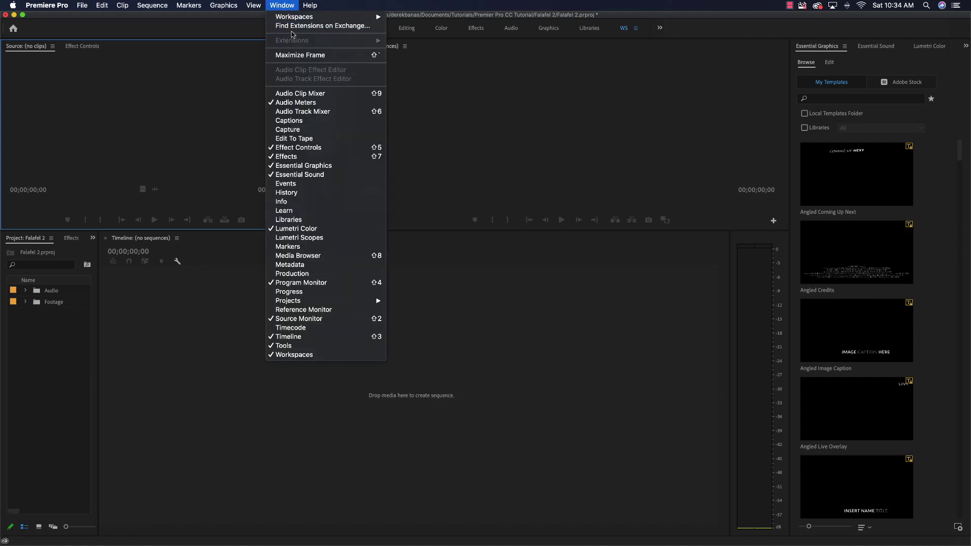
mouse_move(305, 18)
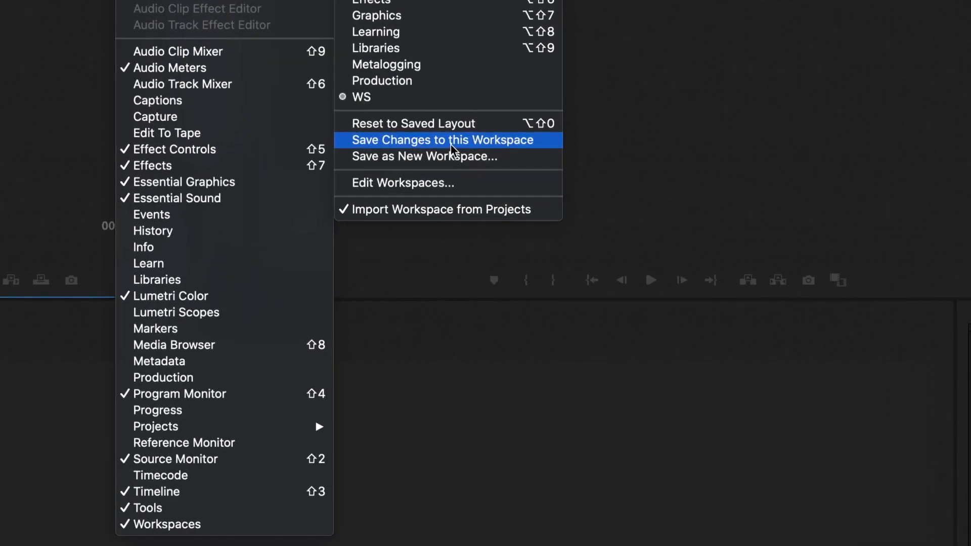
click(436, 140)
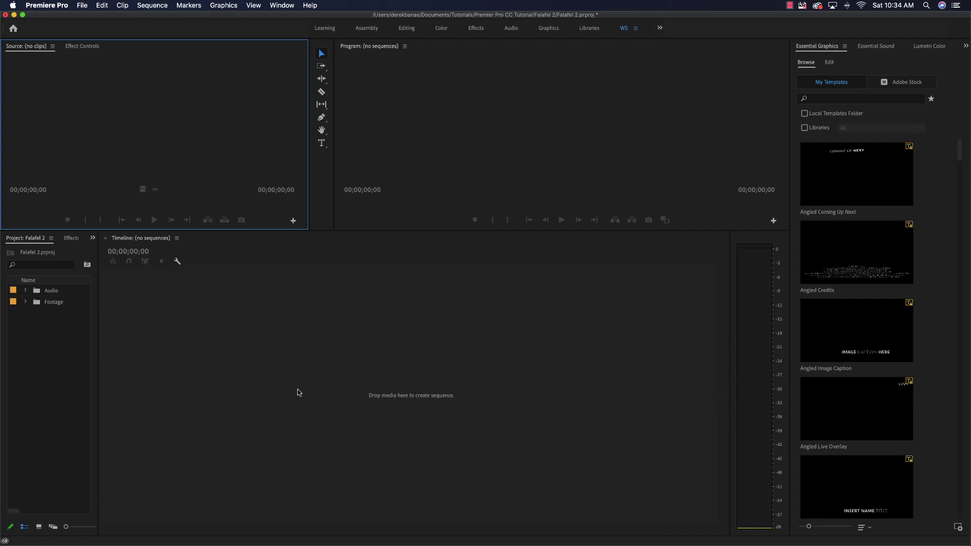
- Preview the vertical clip 2020-11-18_17-15-35_000.mov in the Footage bin, widen the project panel and delete that clip
click(25, 303)
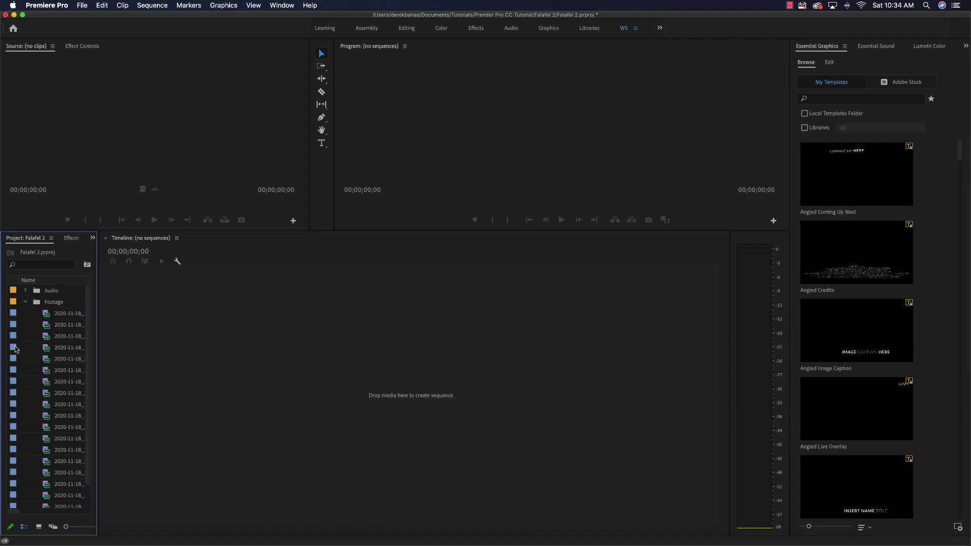
double_click(46, 315)
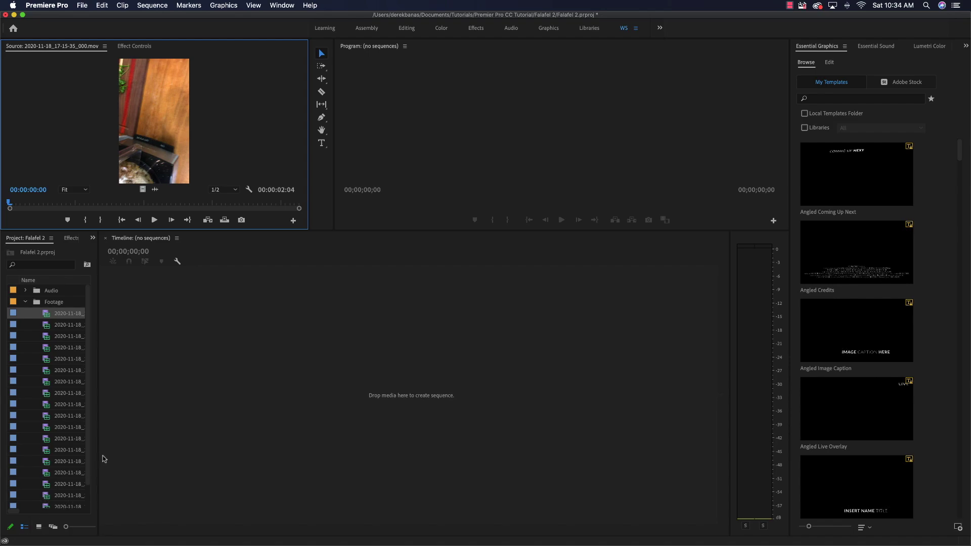
drag(95, 459, 199, 448)
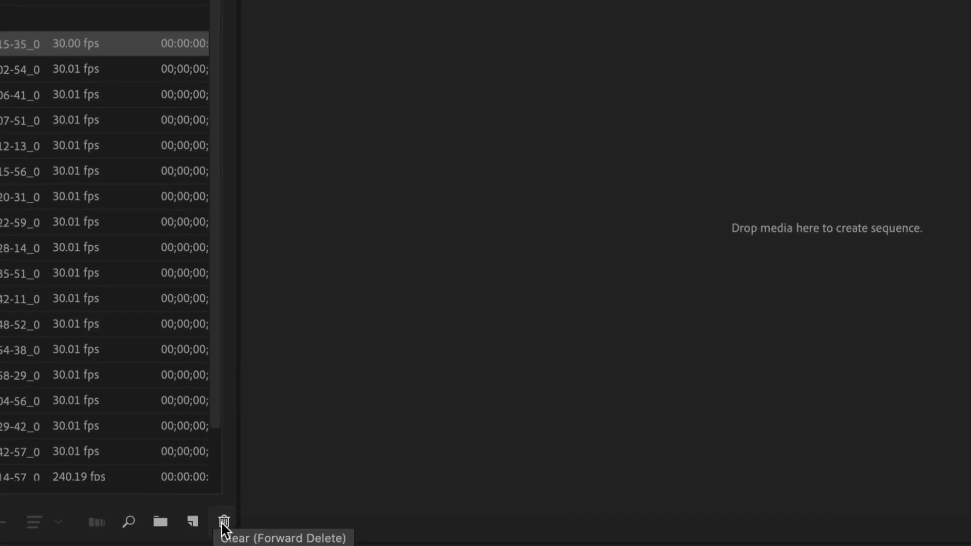
click(224, 521)
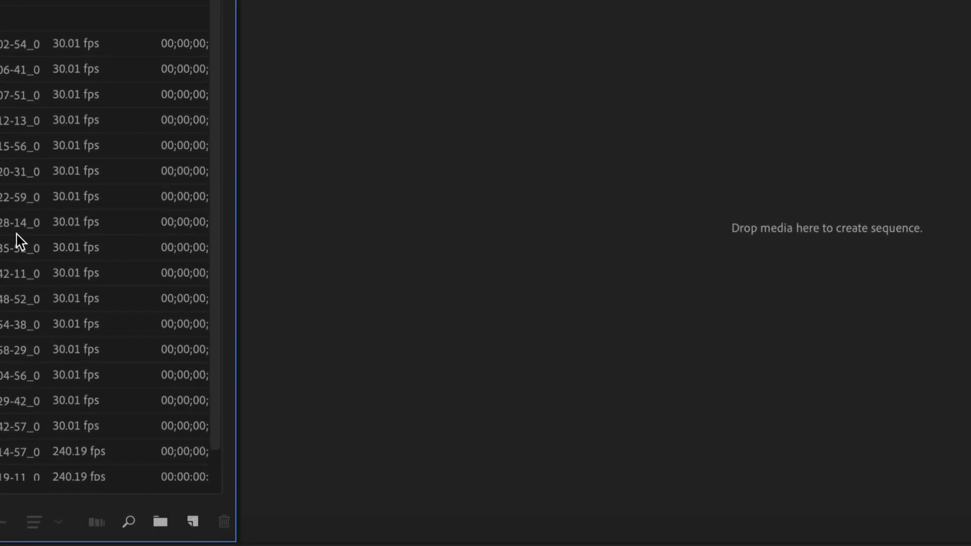
- Preview the clip 2020-11-18_17-02-54_000.mov in the Source monitor and create a sequence from it in the empty timeline
double_click(47, 315)
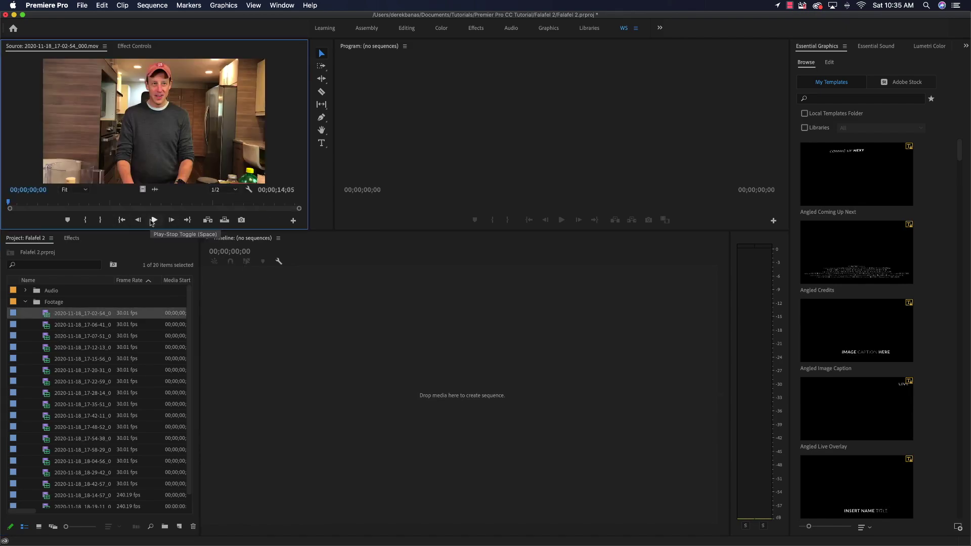
click(154, 220)
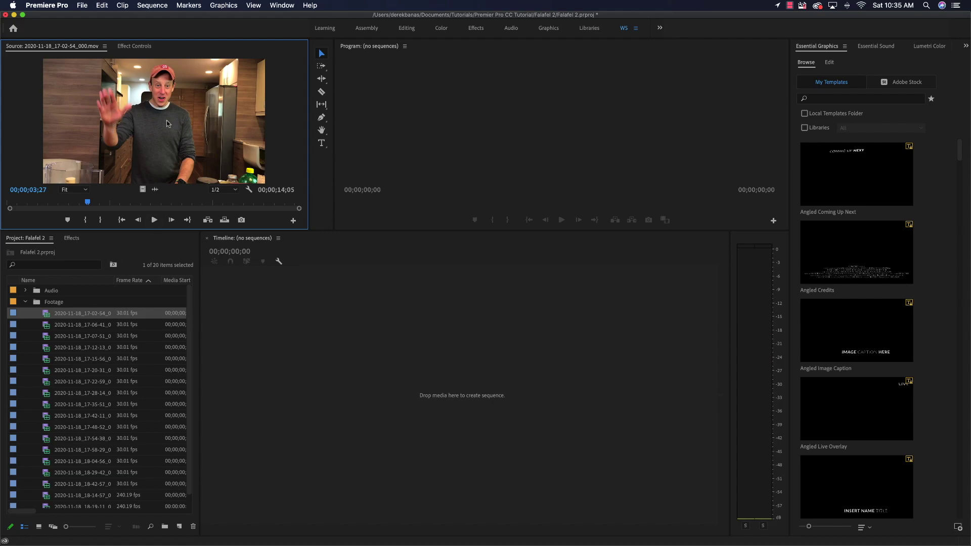
drag(46, 315, 297, 373)
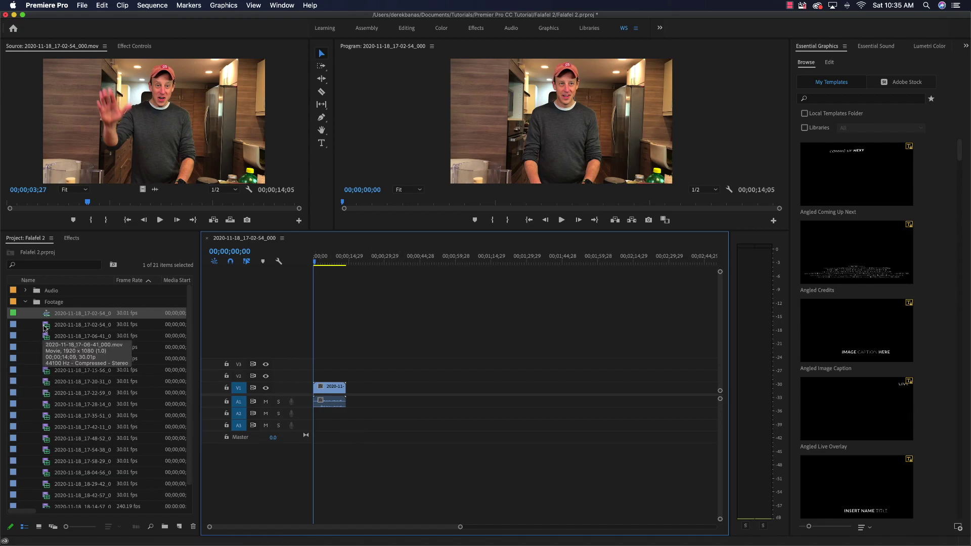
- Open the clip 2020-11-18_17-06-41_000.mov in the Source monitor and place it on V1 directly after the first clip
double_click(46, 327)
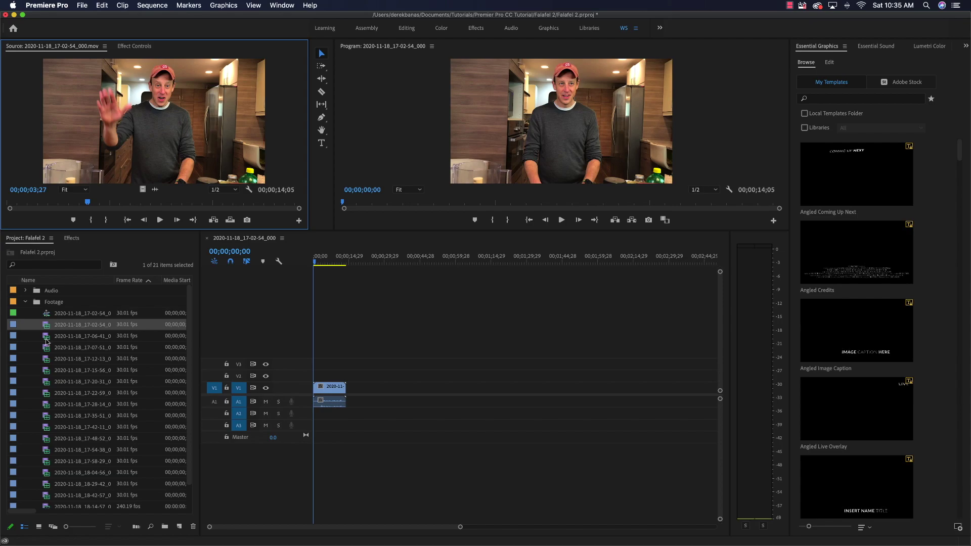
double_click(47, 337)
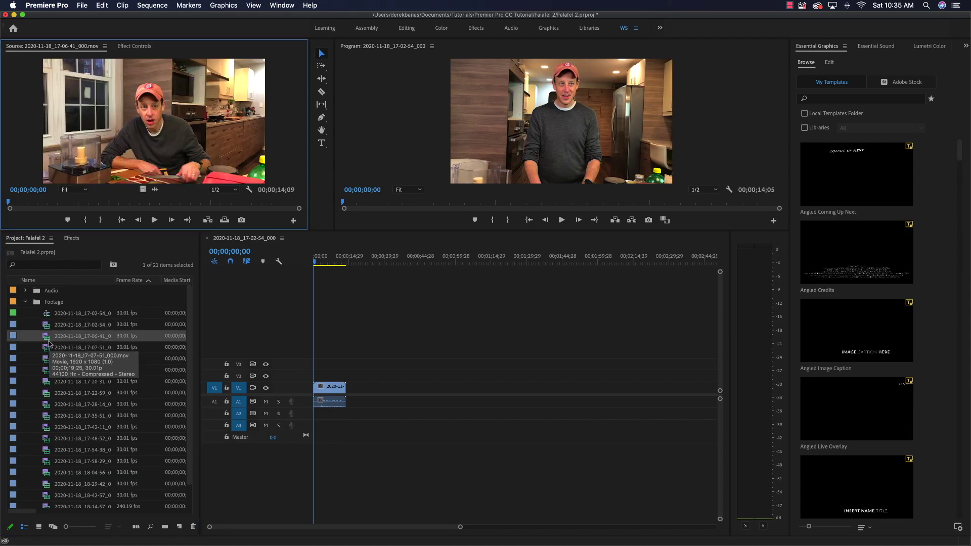
drag(46, 339, 350, 395)
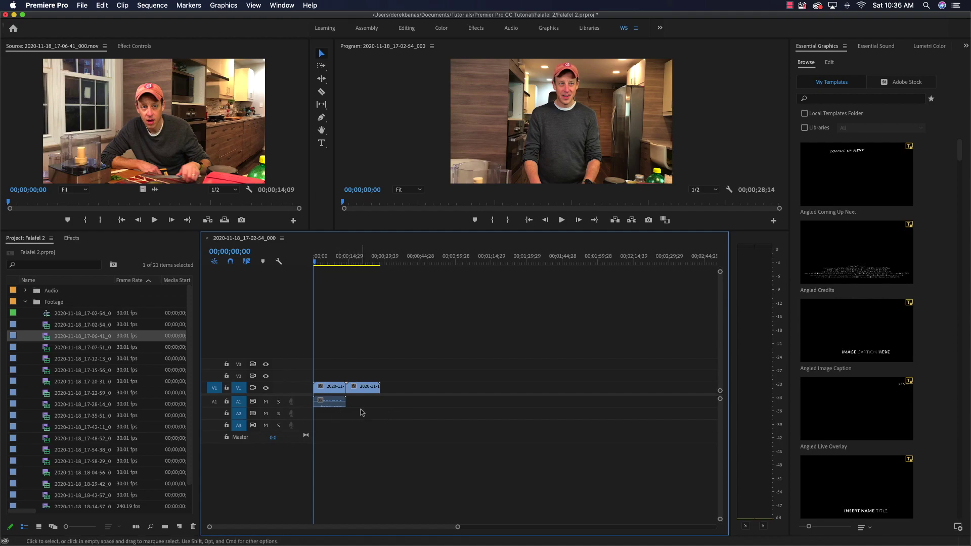
- Magnify the timeline until the two clips nearly fill it, and check frames in both clips with the playhead
key(=)
key(=)
key(=)
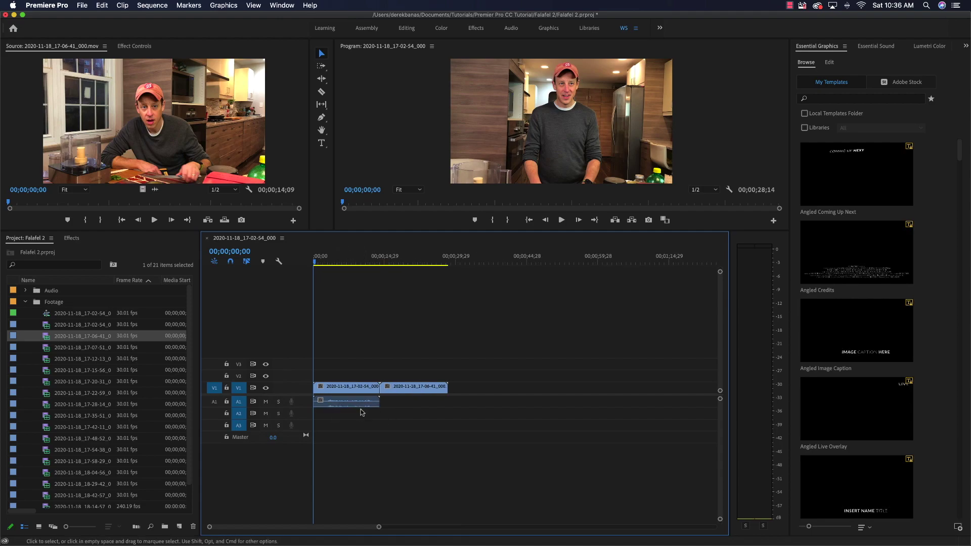
key(minus)
key(minus)
key(minus)
key(=)
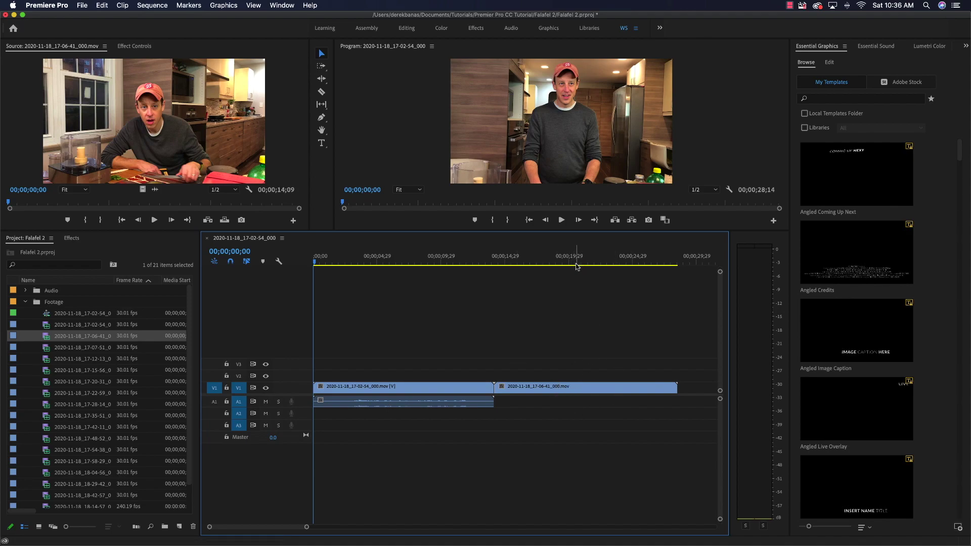
click(535, 259)
click(602, 260)
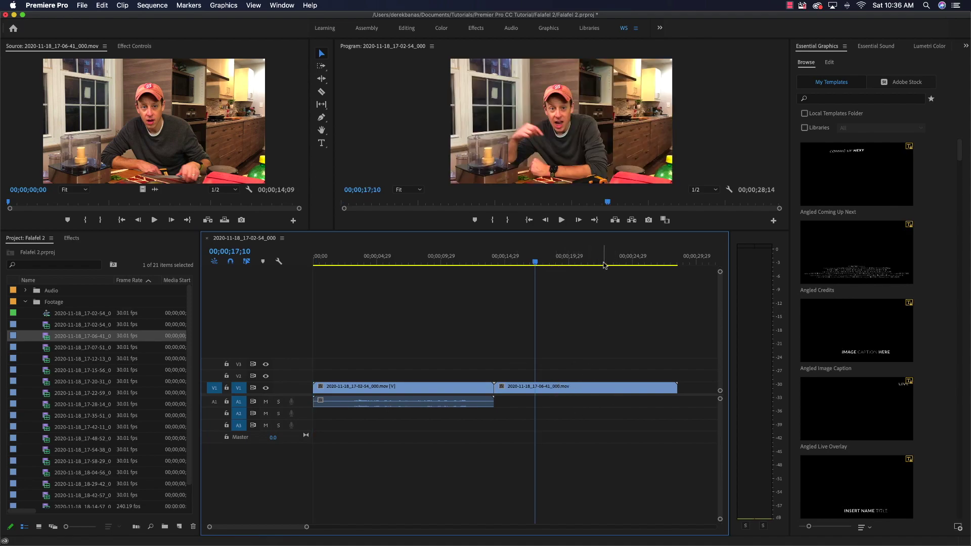
click(386, 261)
click(350, 262)
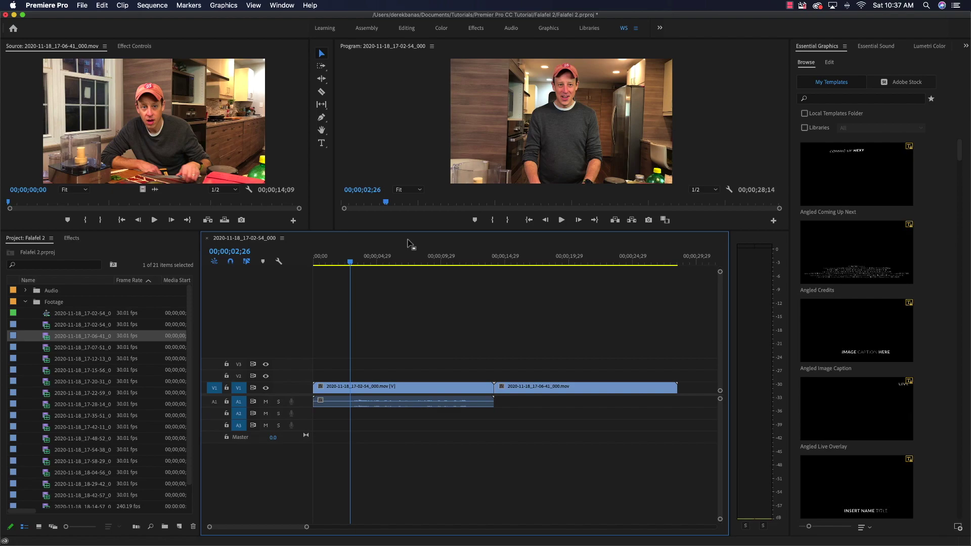
- Maximize and restore the timeline, the Program monitor and the Source monitor one after another
key(grave)
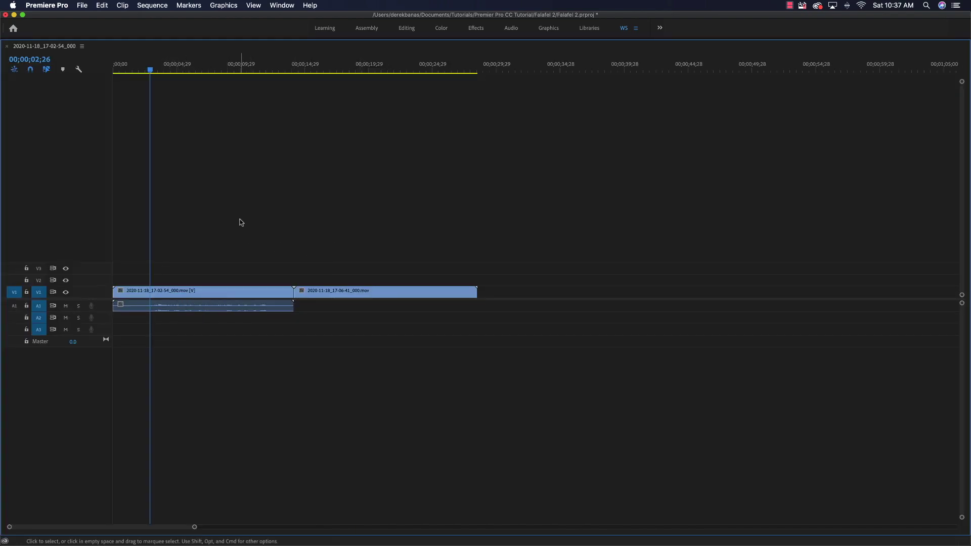
key(grave)
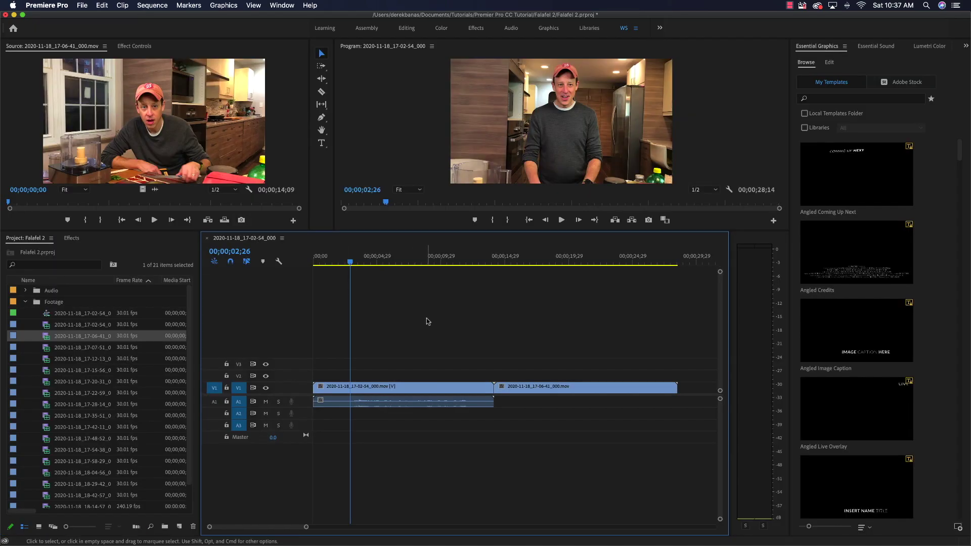
key(grave)
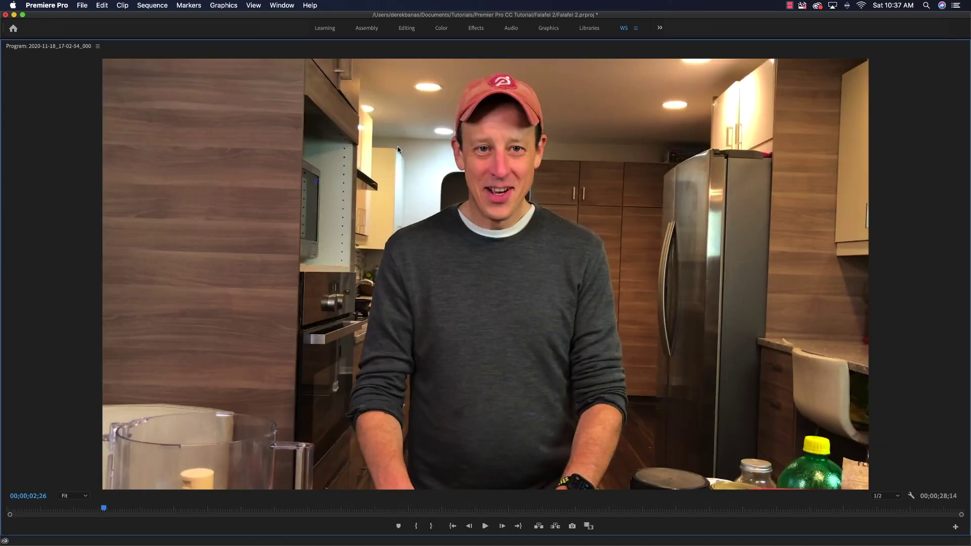
key(grave)
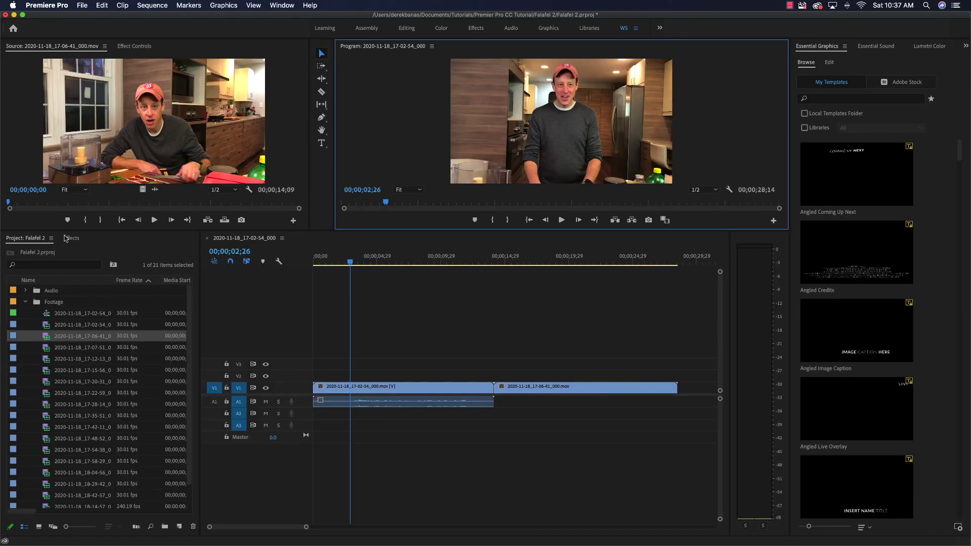
click(304, 152)
key(grave)
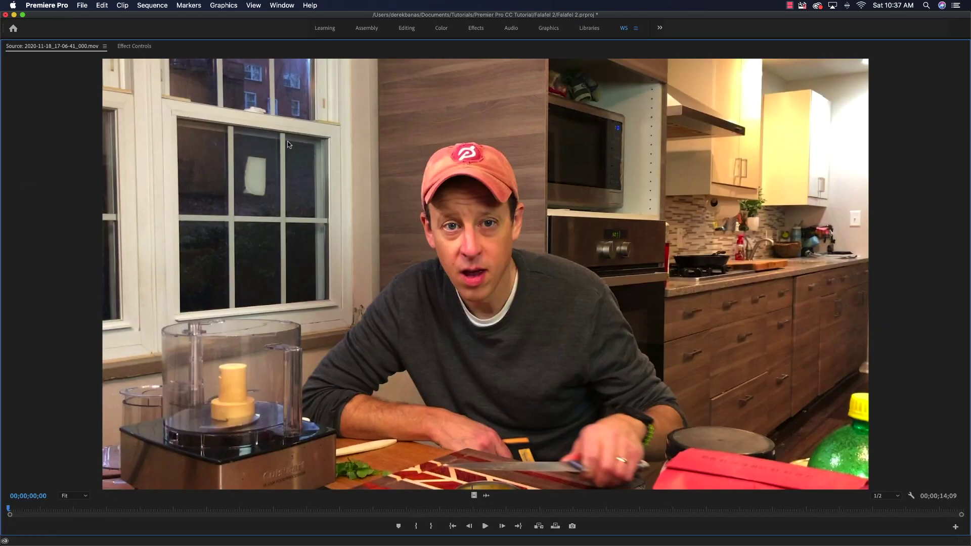
key(grave)
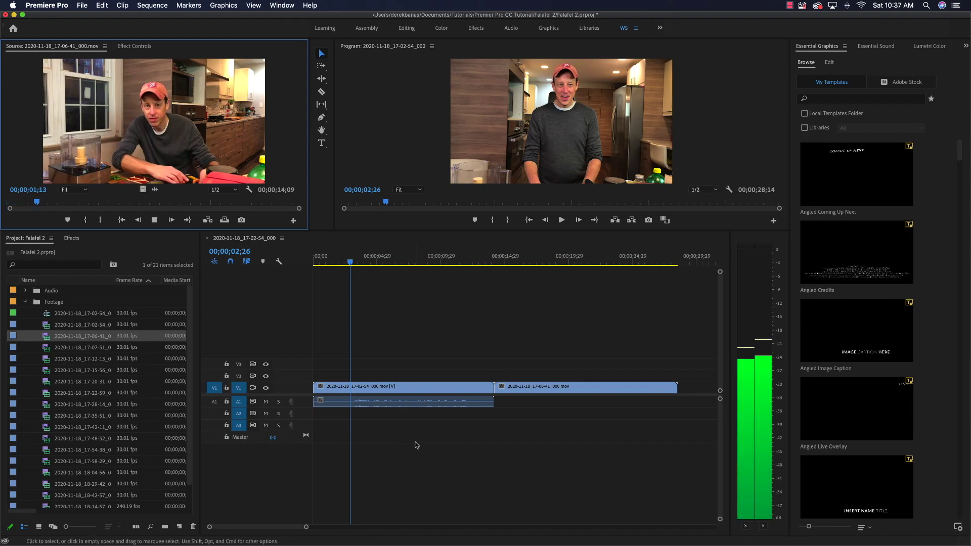
- Stop the Source monitor playback and briefly play the sequence from a point in the first clip
key(space)
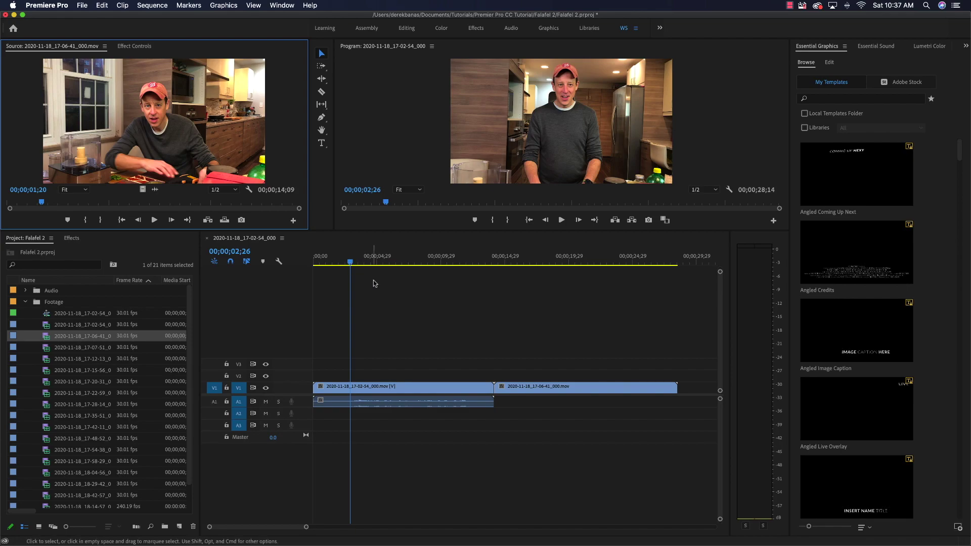
click(389, 253)
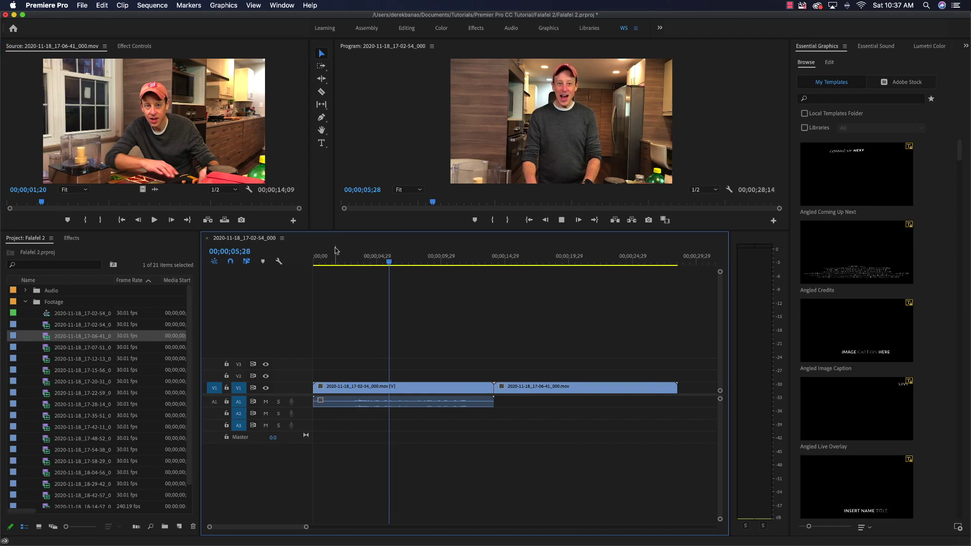
key(space)
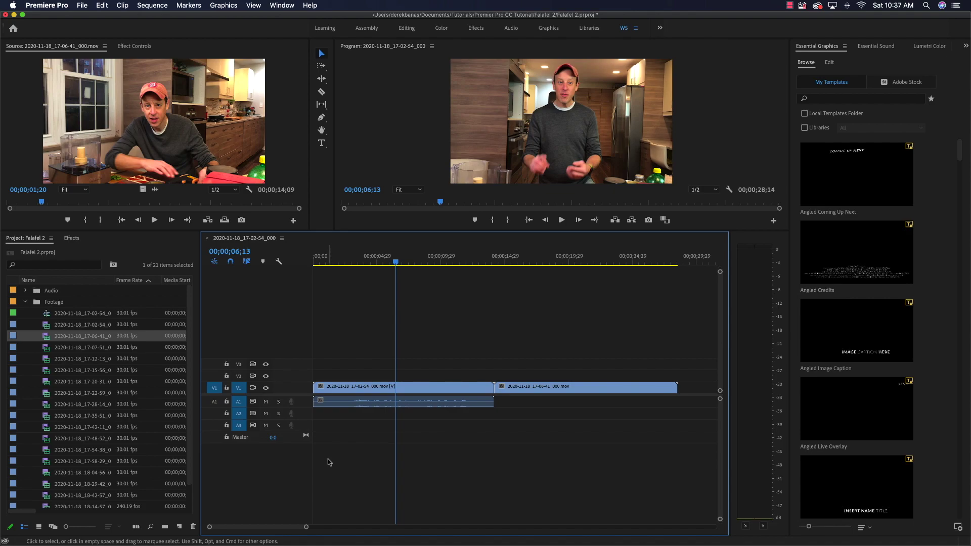
- Magnify the timeline and increase the heights of tracks A1 and V1 to show the audio waveform and more video detail
key(equal)
key(equal)
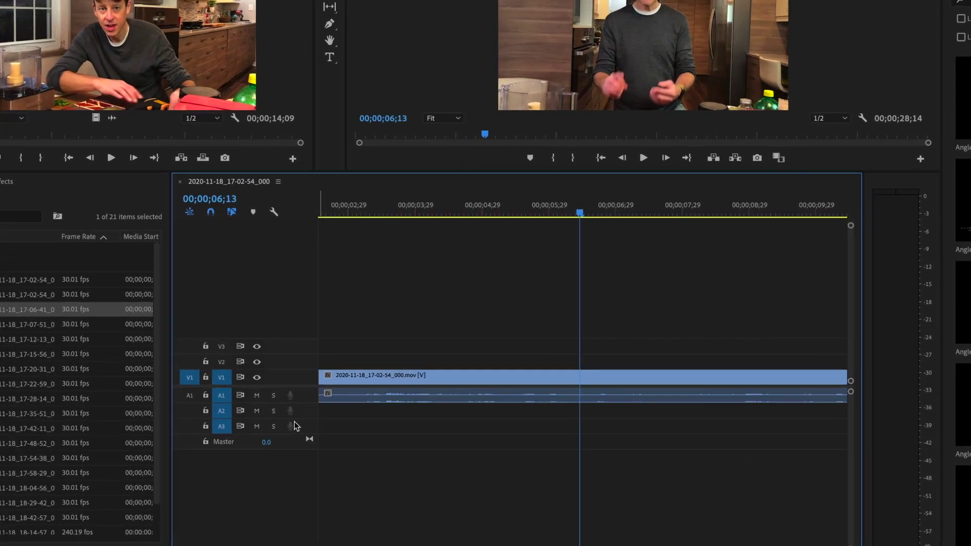
drag(313, 391, 314, 421)
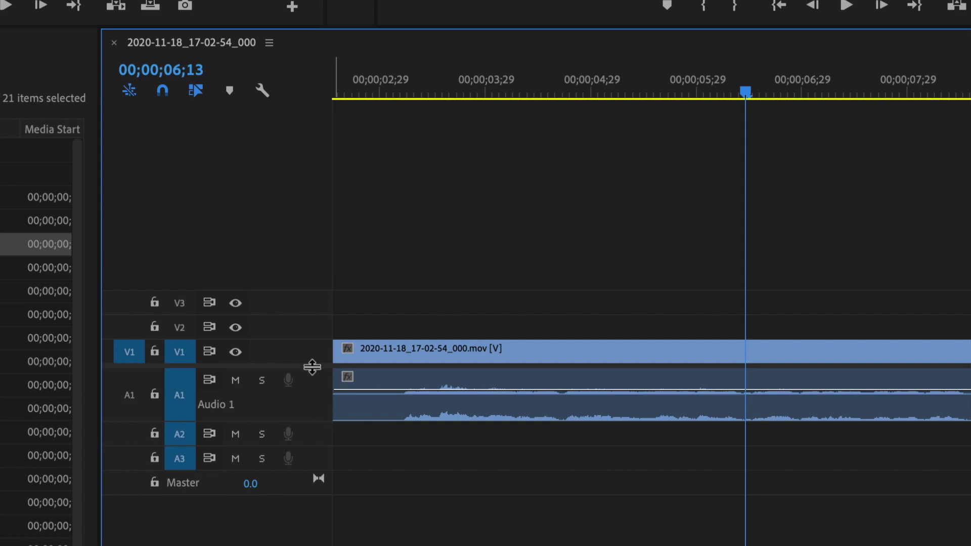
drag(312, 367, 309, 263)
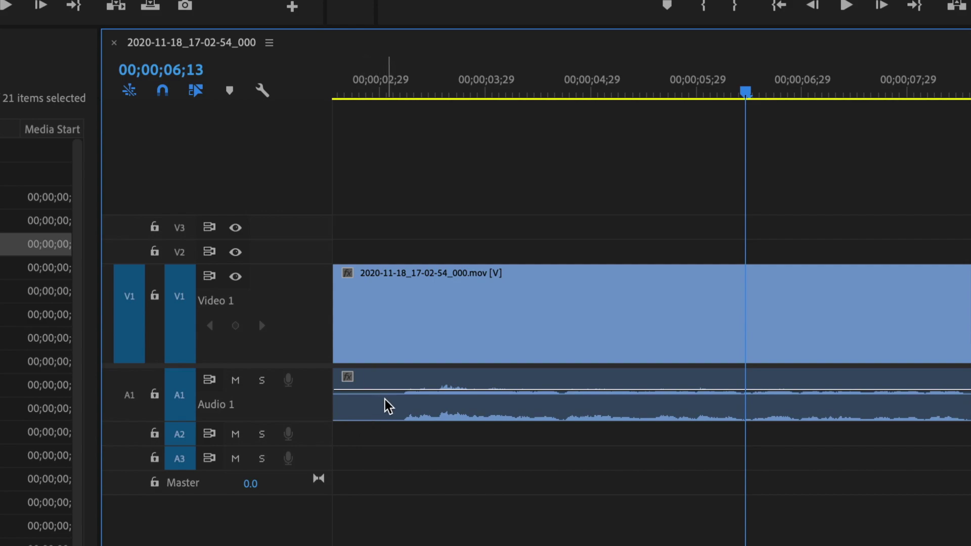
drag(311, 421, 308, 435)
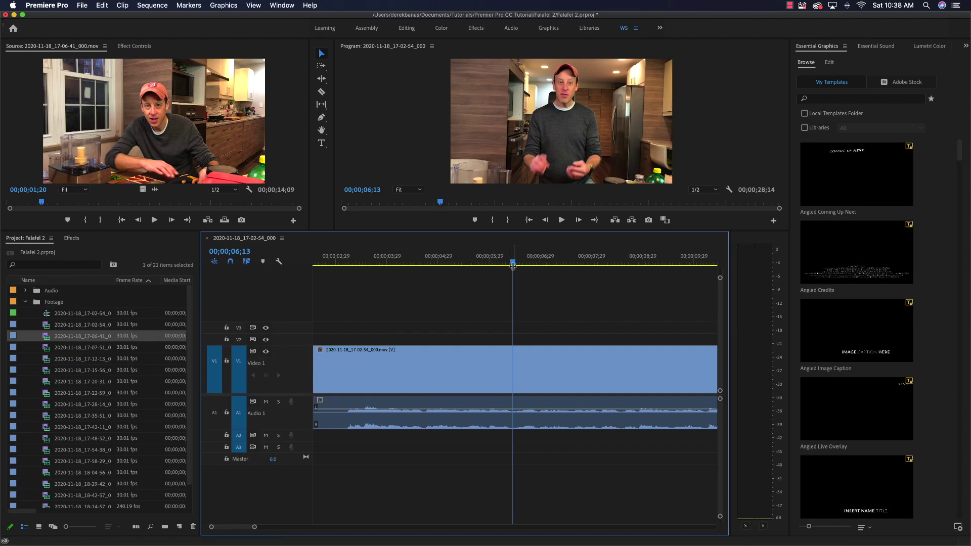
- Split the first clip with the Razor tool at 00;00;03;04, just before the speech starts in the waveform
drag(513, 263, 343, 293)
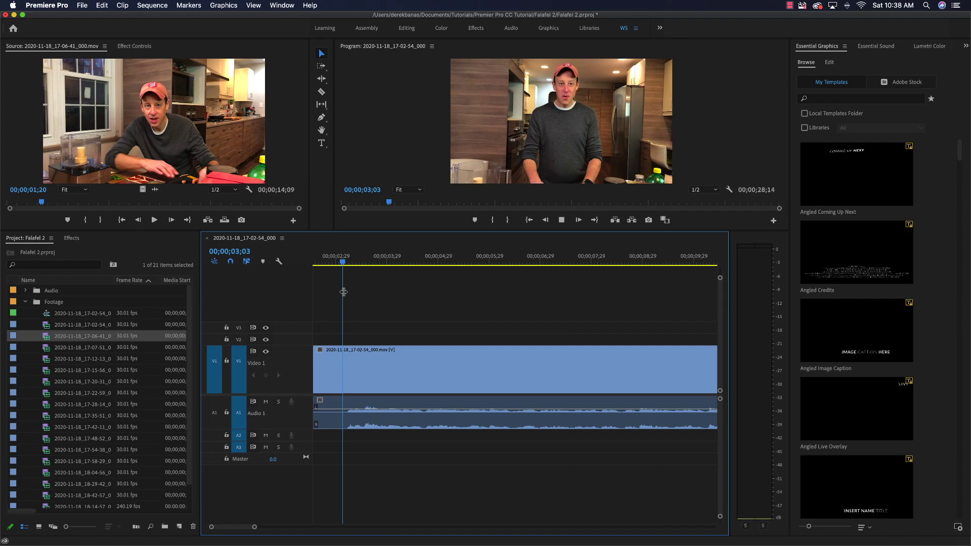
key(space)
drag(383, 270, 344, 282)
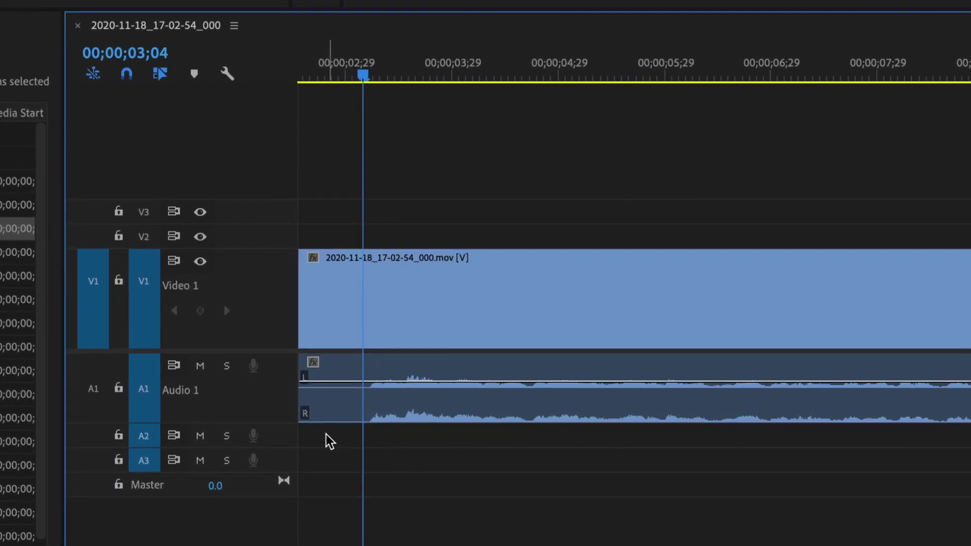
key(c)
click(365, 374)
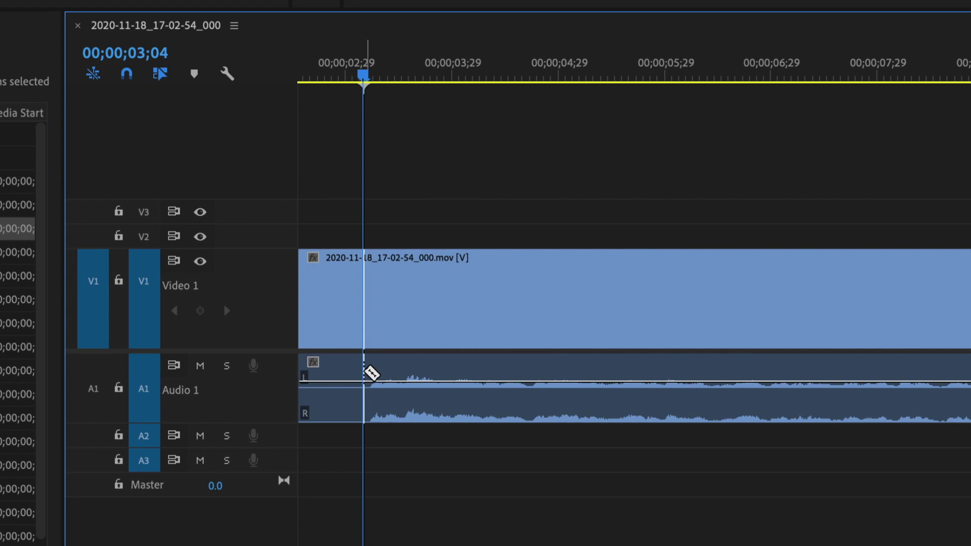
click(364, 373)
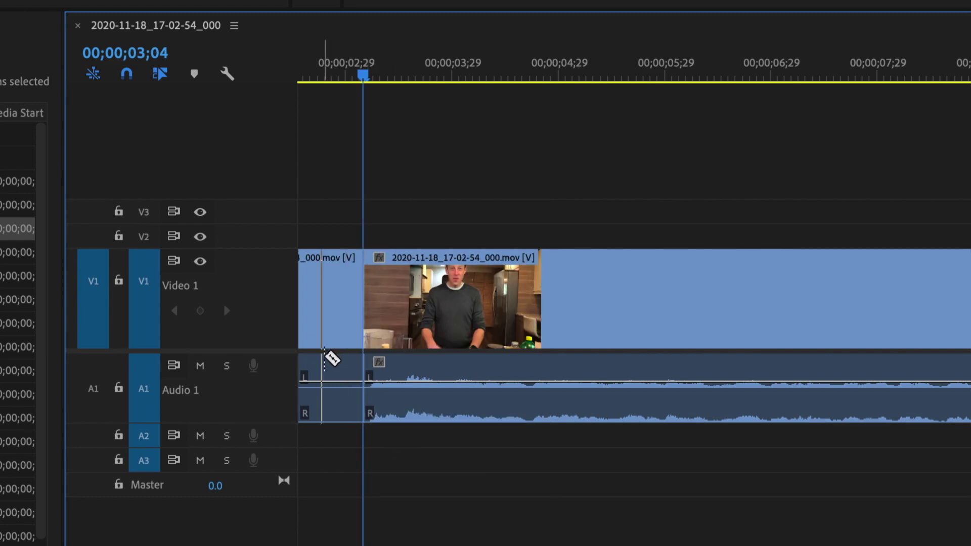
- Try deleting the silent opening piece and moving the remaining clip to the sequence start, and undo both changes
key(v)
click(322, 312)
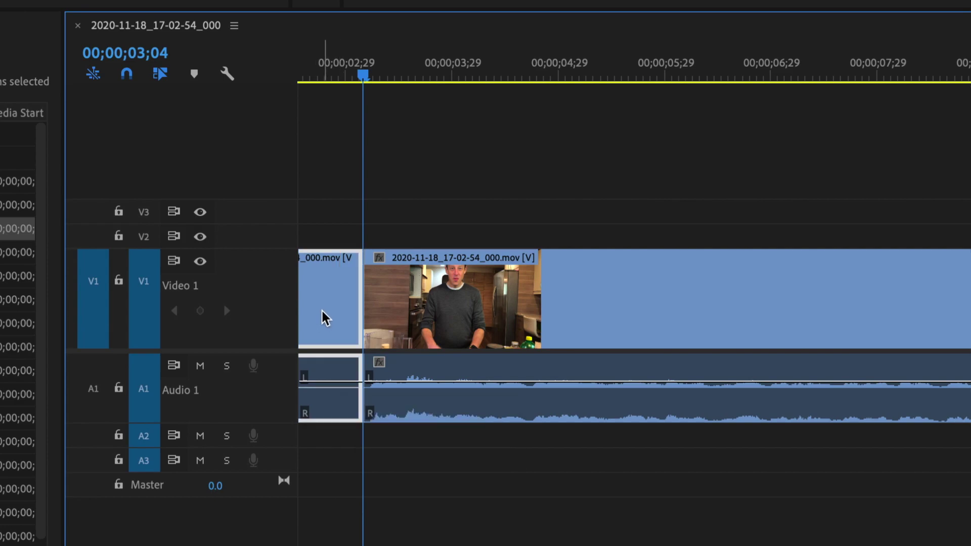
key(Delete)
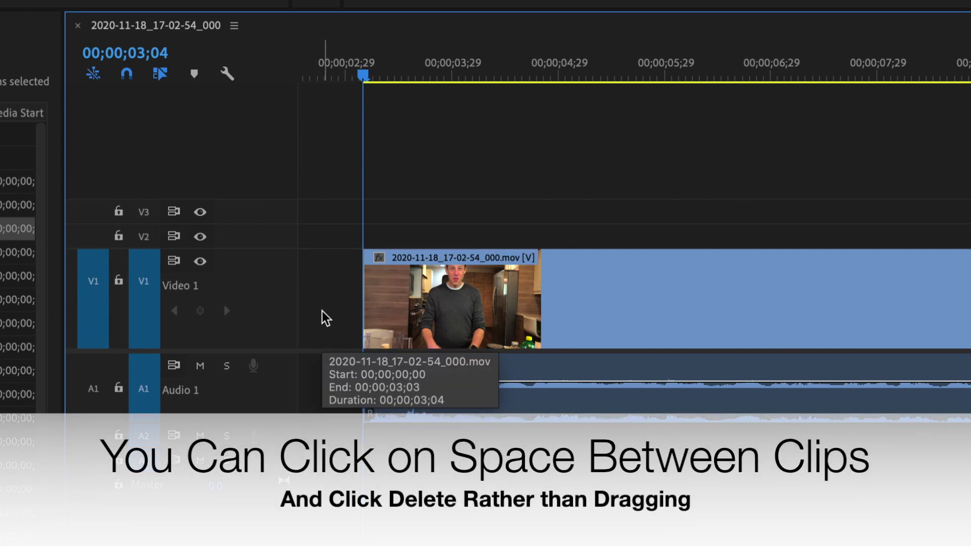
drag(422, 259, 362, 321)
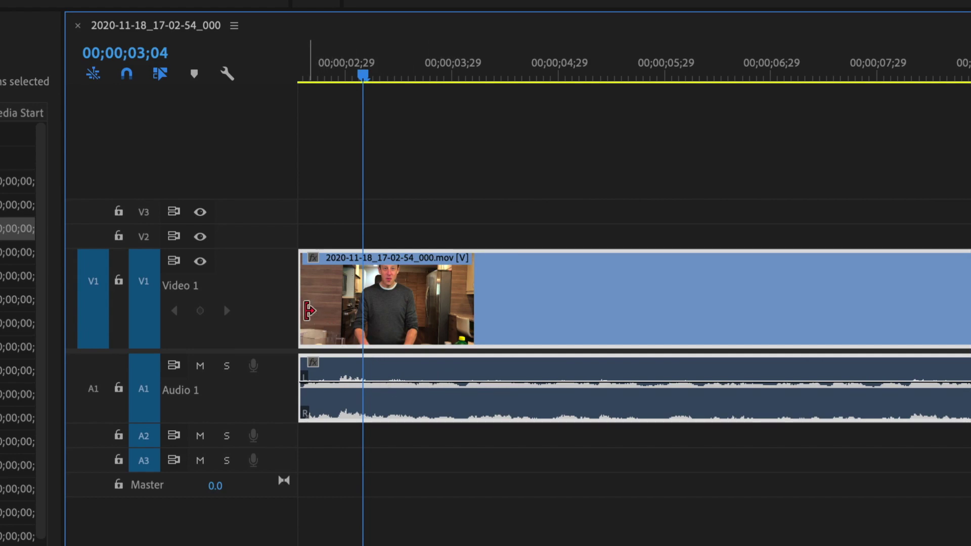
key(alt+q)
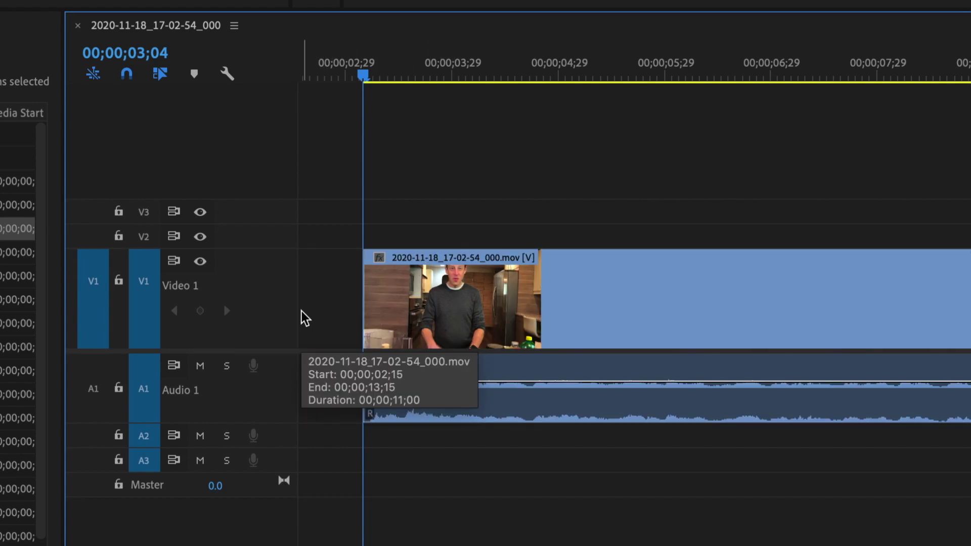
key(ctrl+z)
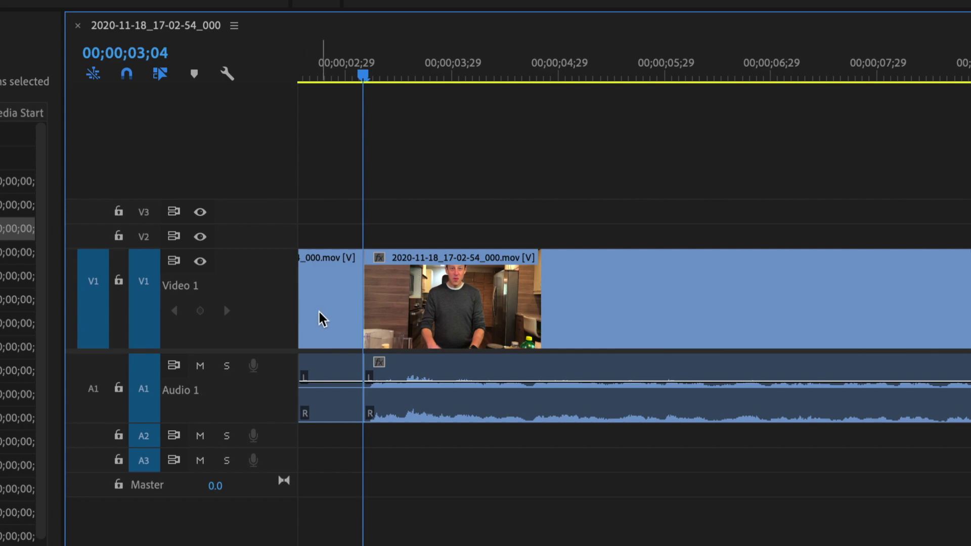
- Trim away the silent opening piece from its start edge, and trim the remaining first clip's start to 00;00;03;05
scroll(321, 319, up, 3)
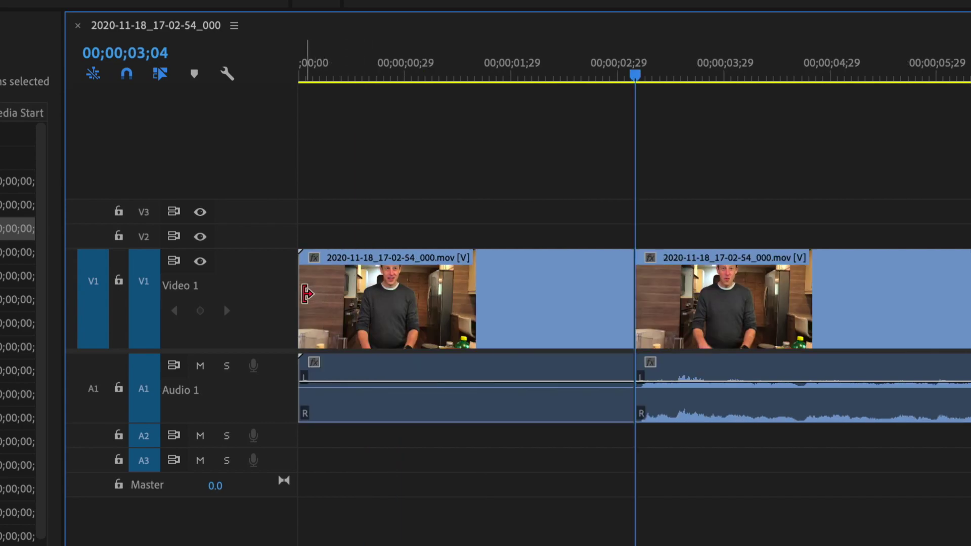
drag(311, 294, 638, 295)
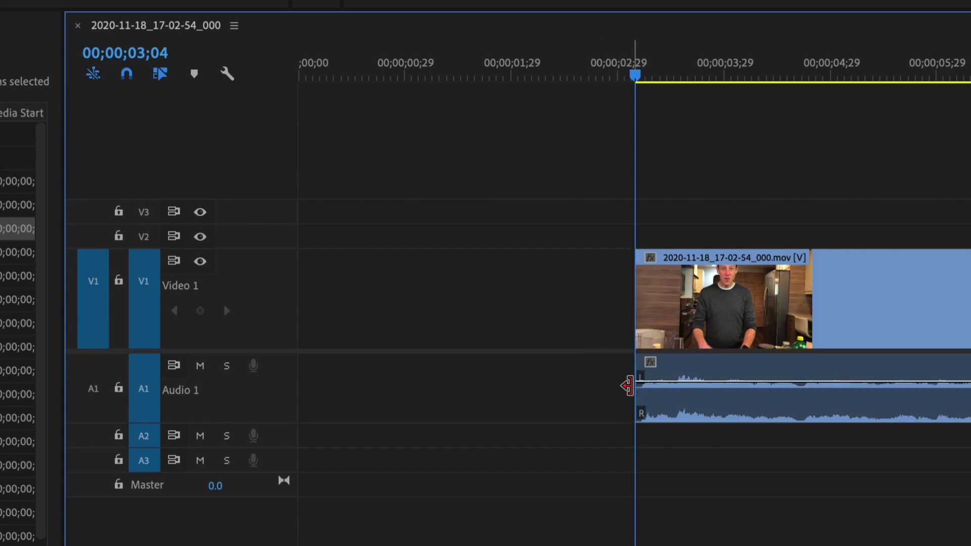
drag(636, 76, 639, 79)
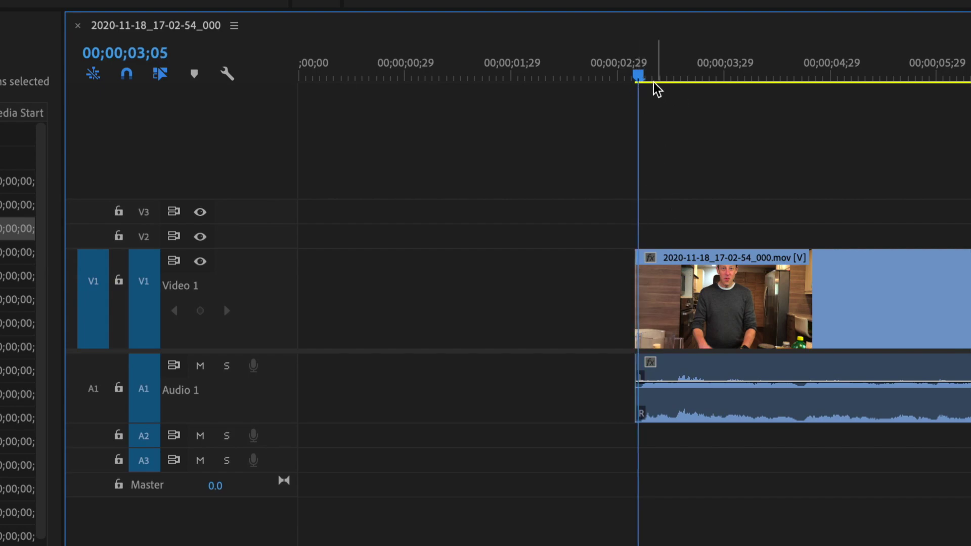
drag(643, 75, 643, 77)
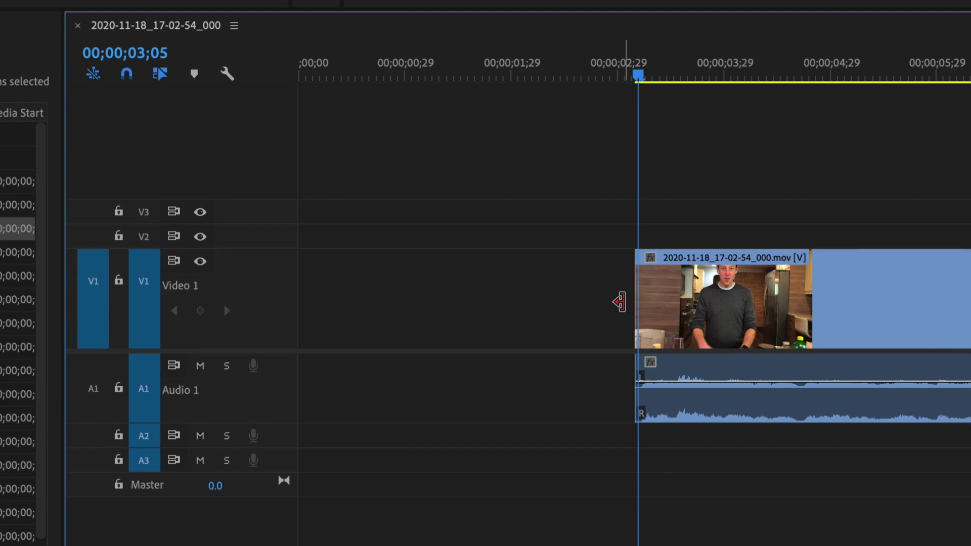
drag(637, 303, 644, 306)
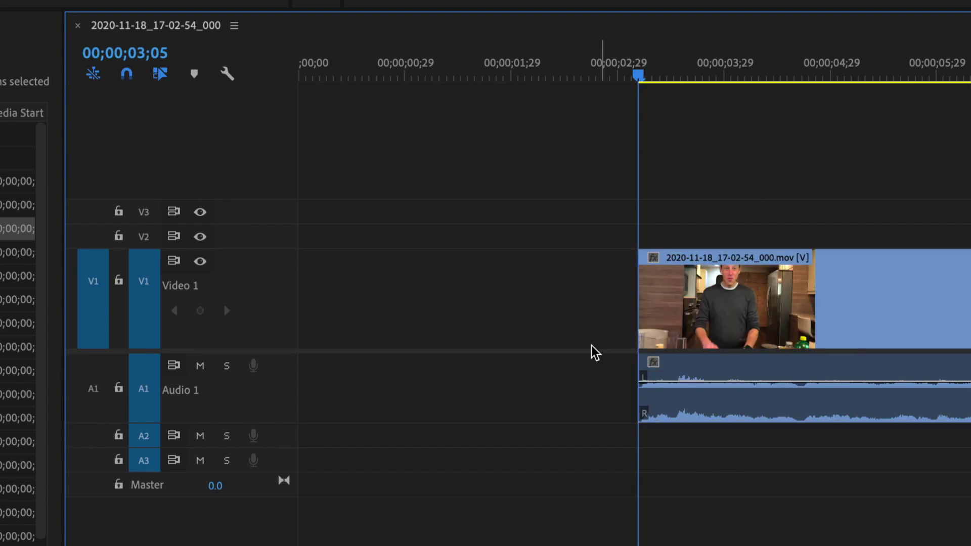
- Play the beginning of the trimmed first clip and move the clip to the start of the sequence
key(space)
key(space)
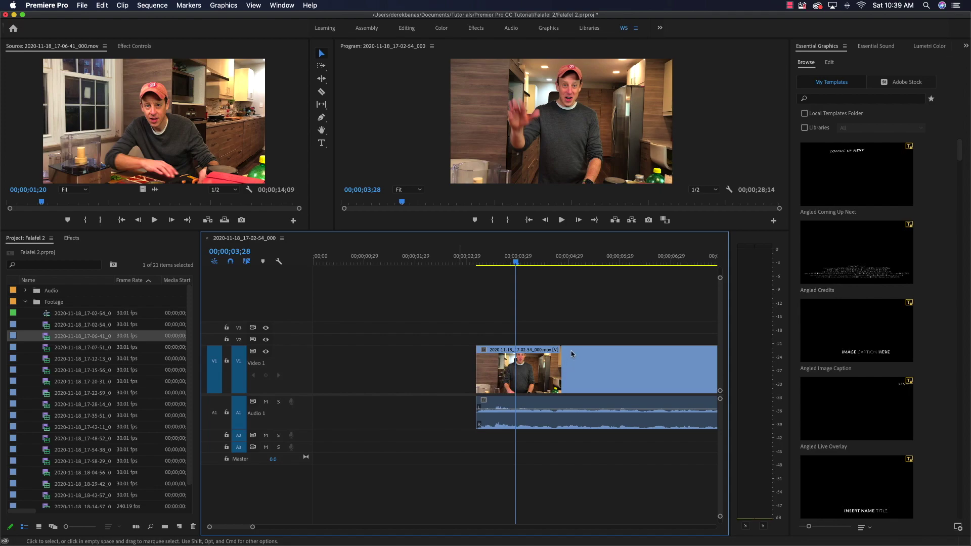
drag(493, 354, 332, 353)
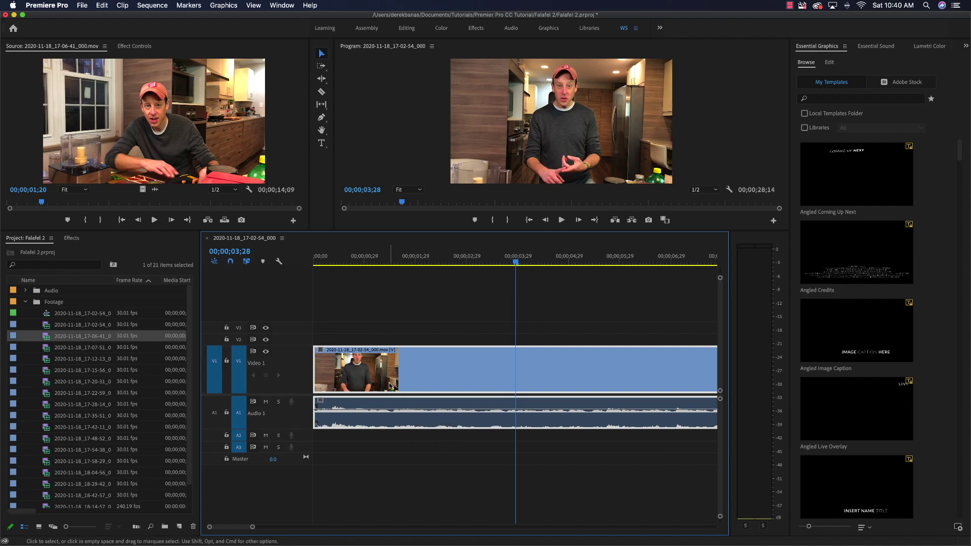
- Play the first clip from 00;00;02;13 through its silent ending, and replay its opening from the sequence start
drag(517, 264, 440, 271)
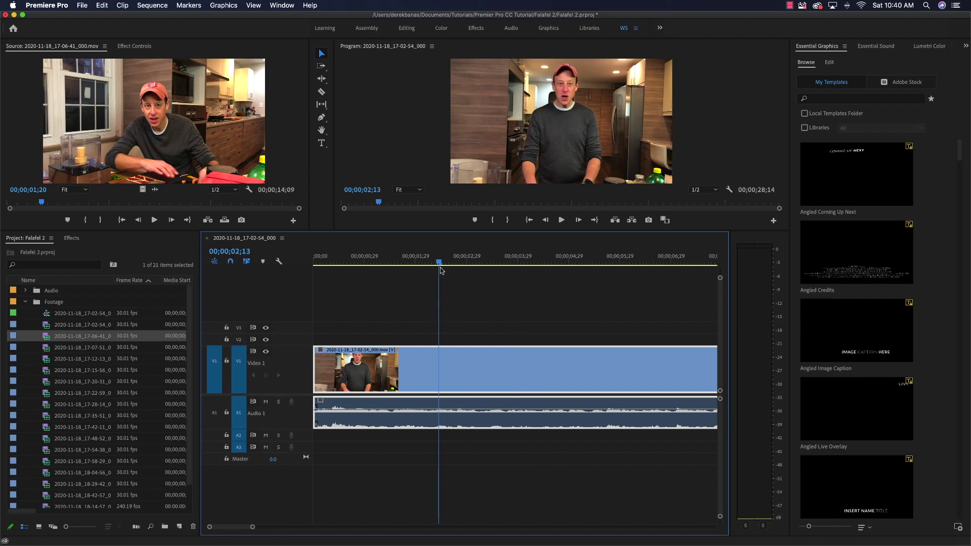
key(space)
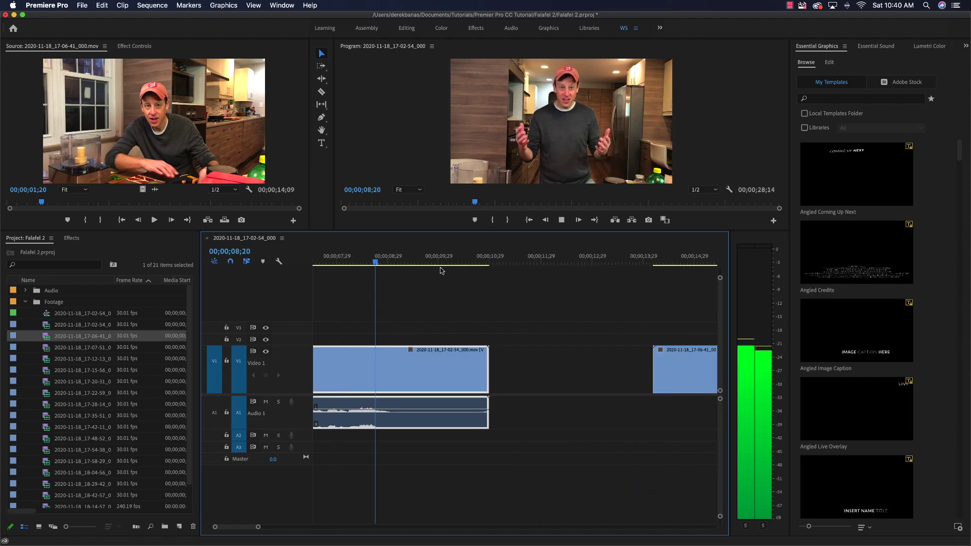
key(space)
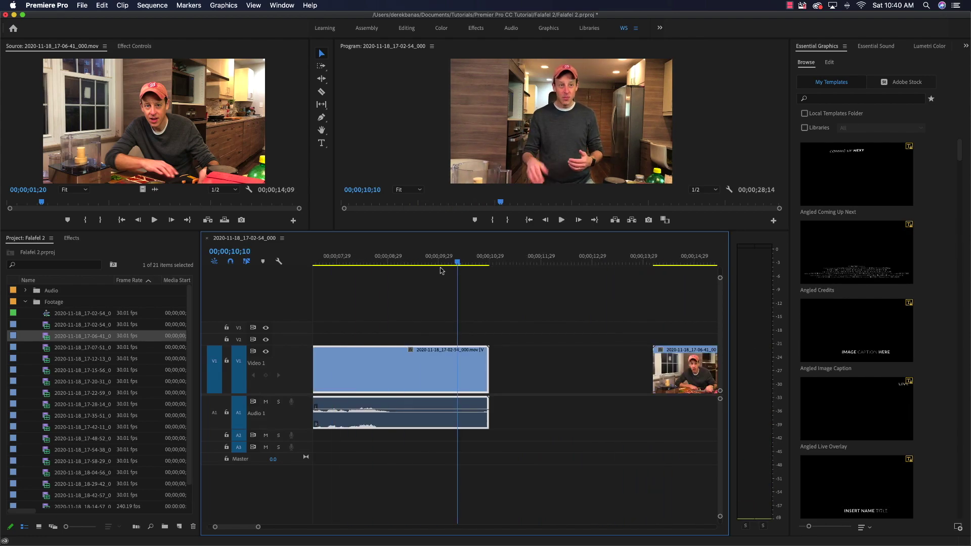
scroll(442, 271, up, 8)
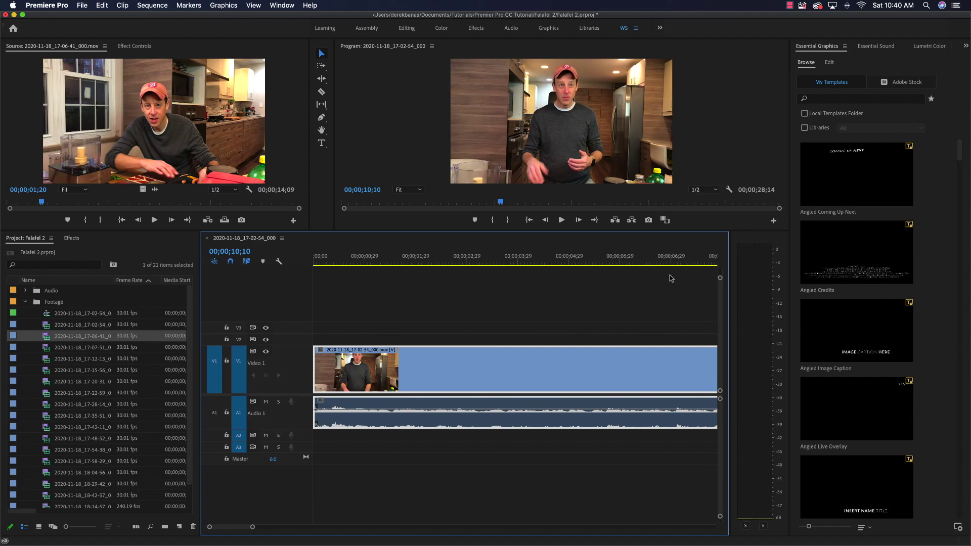
click(318, 263)
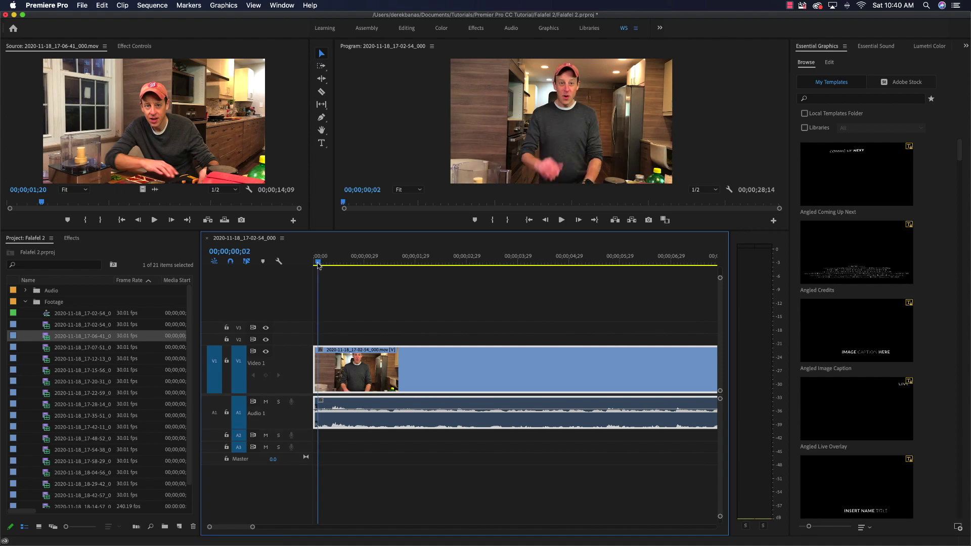
key(space)
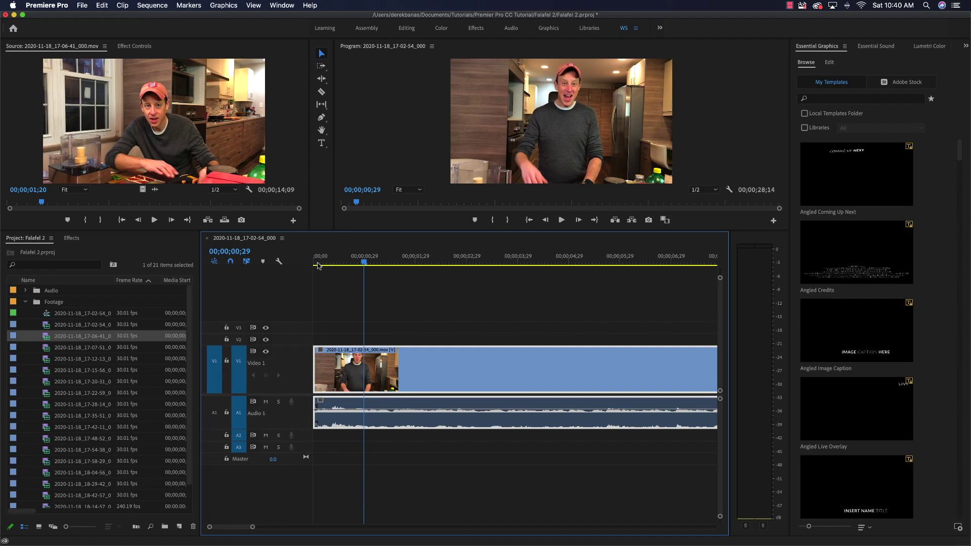
click(318, 264)
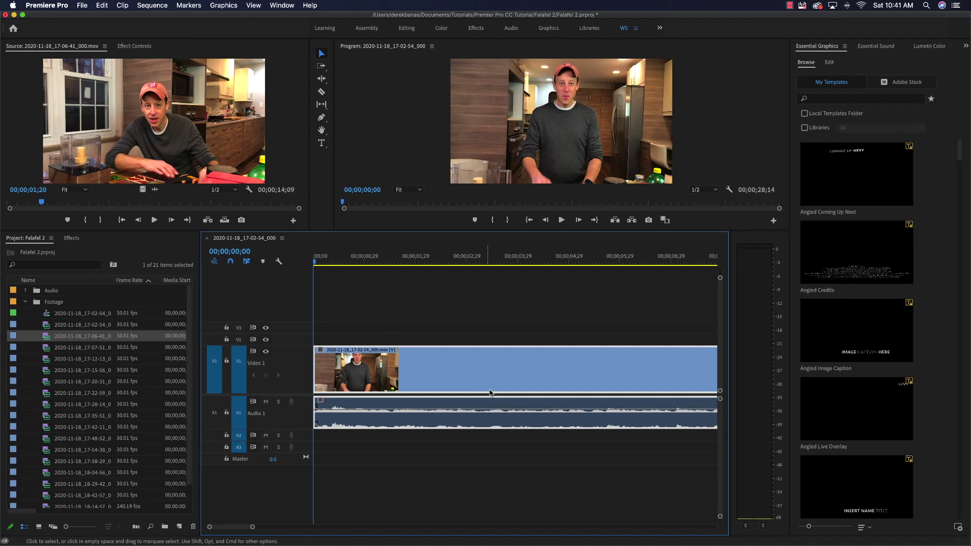
- Move the second clip, 2020-11-18_17-06-41_000.mov, against the end of the first clip to close the gap
scroll(594, 336, right, 10)
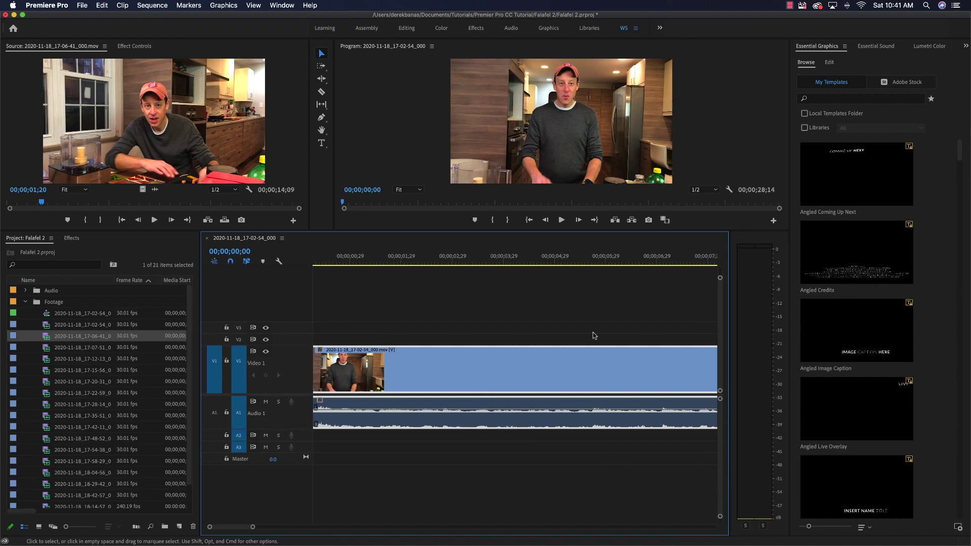
scroll(594, 335, left, 10)
scroll(594, 336, right, 8)
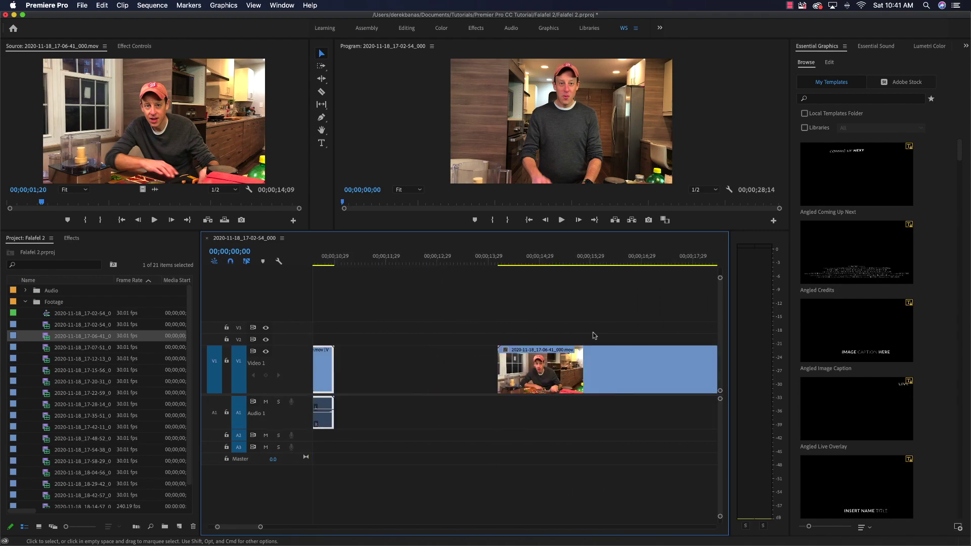
scroll(595, 336, left, 3)
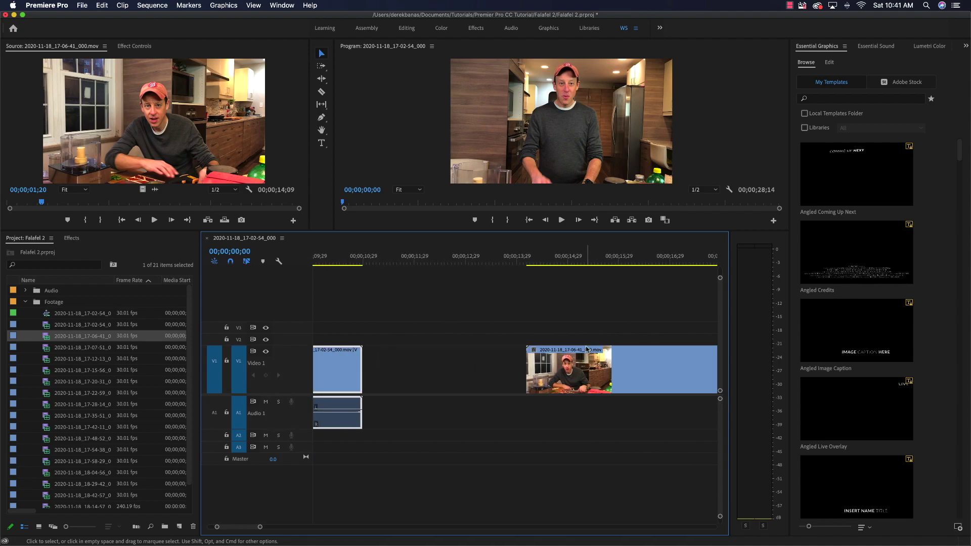
drag(556, 354, 345, 357)
scroll(398, 381, left, 5)
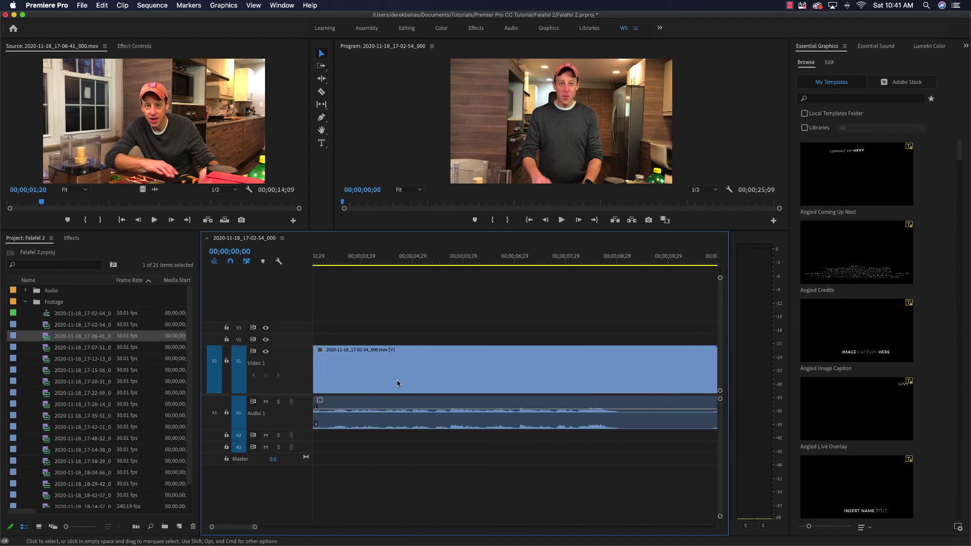
scroll(397, 382, right, 10)
scroll(397, 383, left, 10)
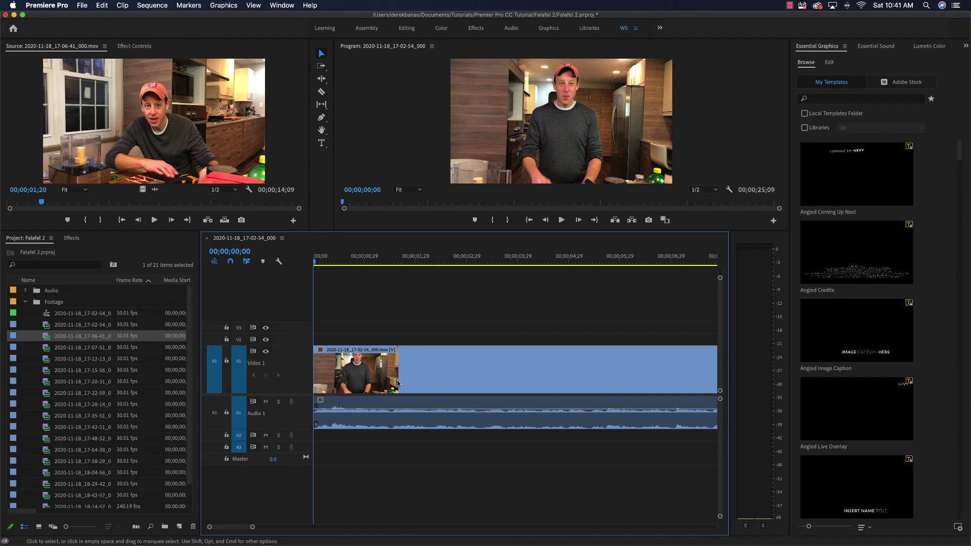
- Jump back and forth between the edit points in the sequence and play from the first clip's start
key(Down)
key(Up)
key(Down)
key(Up)
key(Down)
key(Up)
key(space)
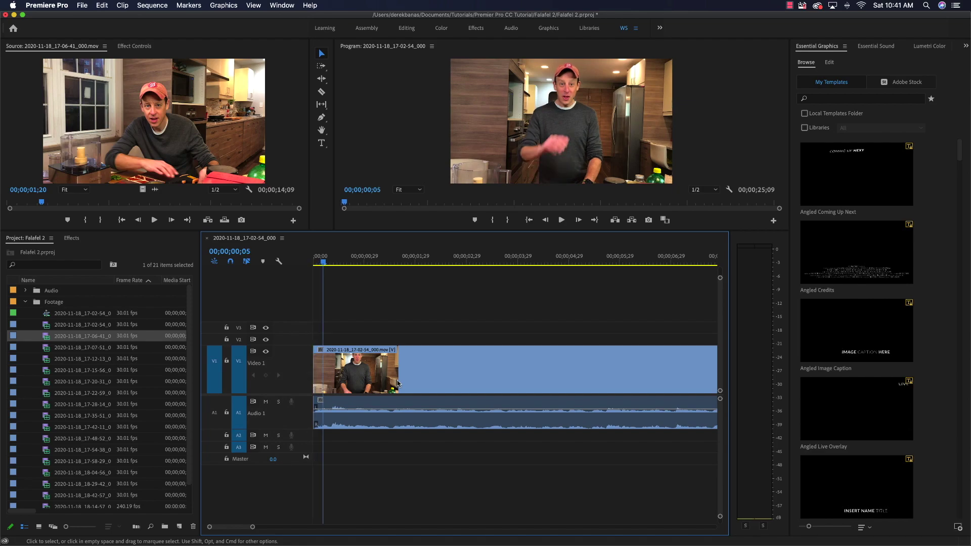
- Step back and forth frame by frame through the opening of the first clip, finishing at 00;00;00;07
key(Left)
key(Left)
key(Left)
key(Left)
key(Left)
key(Left)
key(Left)
key(Left)
key(Left)
key(Left)
key(Left)
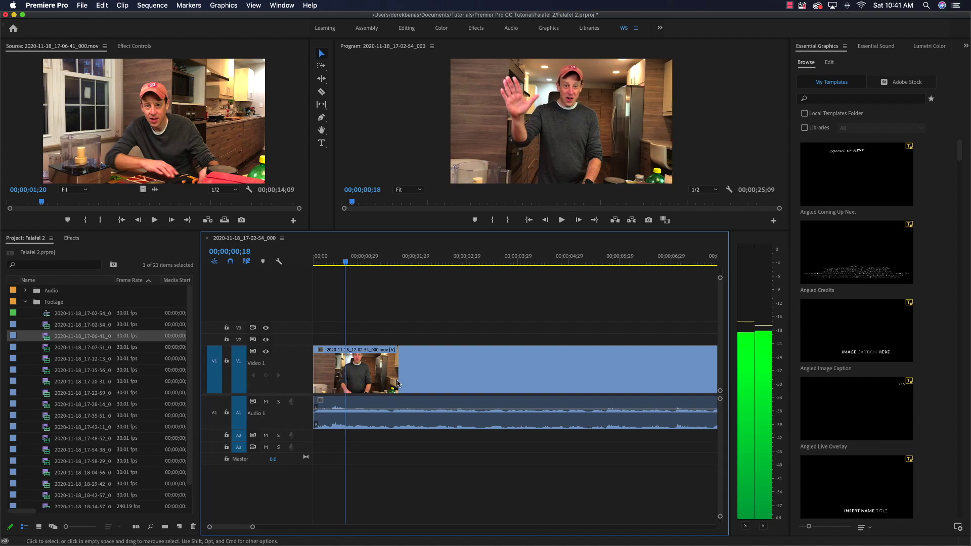
key(Right)
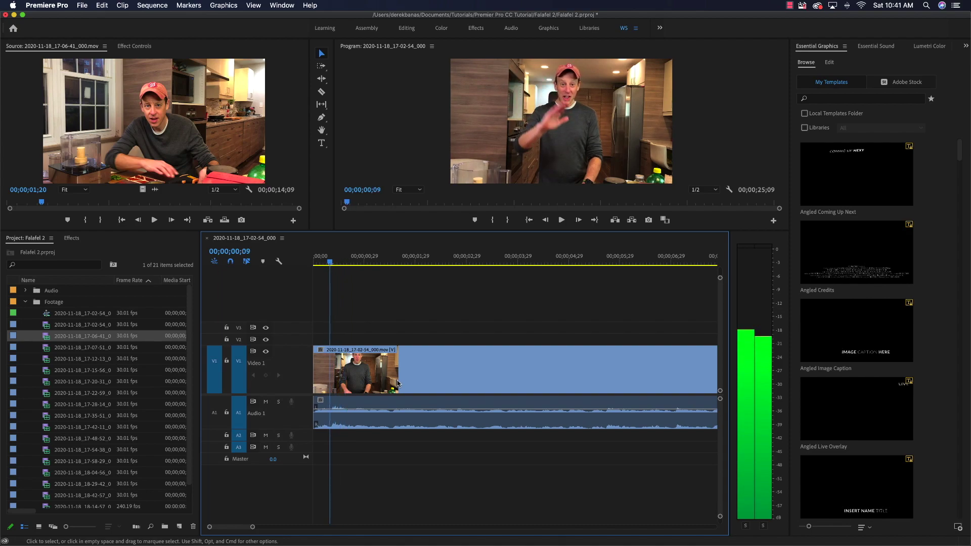
key(Left)
key(Left)
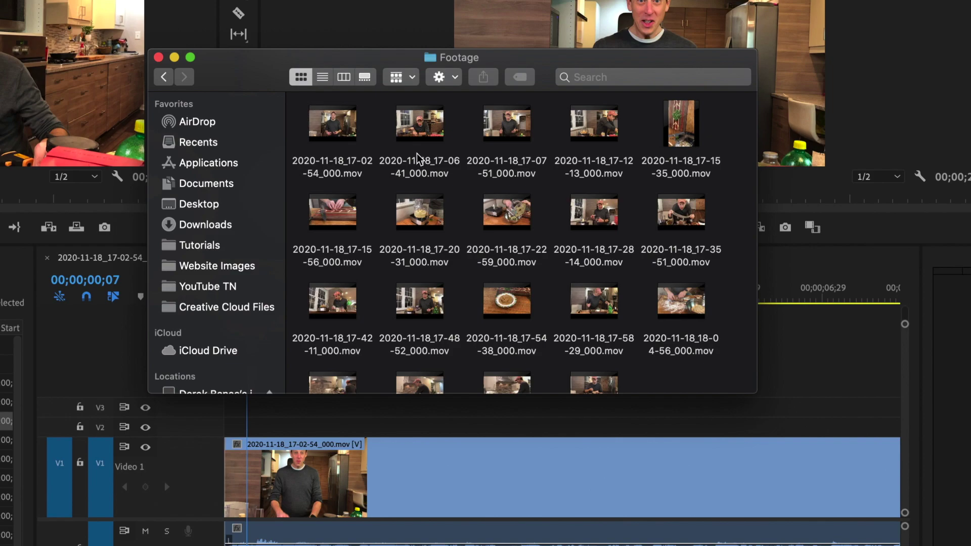
- Move 2020-11-18_17-06-41_000.mov from the Footage folder to the desktop in Finder, and open then cancel locating the missing media in Premiere Pro
click(427, 185)
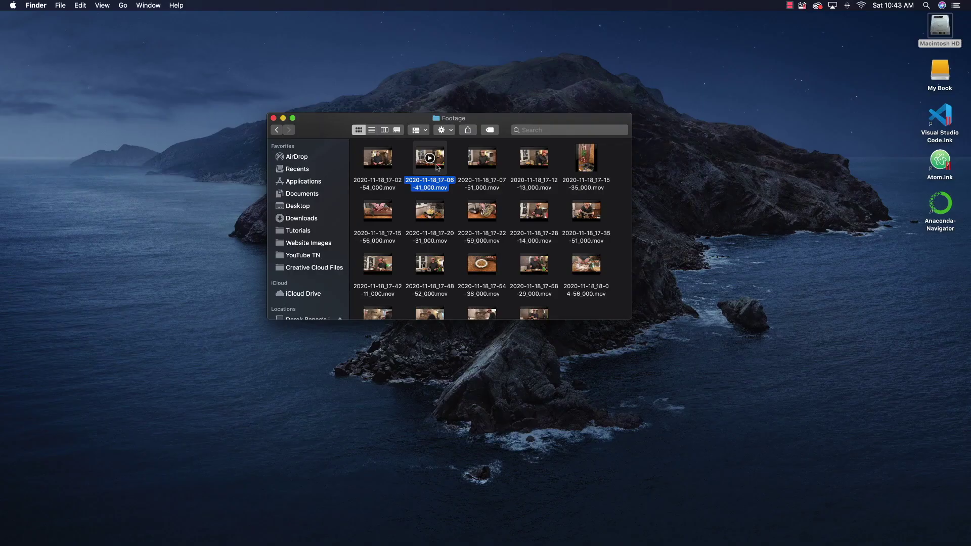
drag(438, 168, 932, 281)
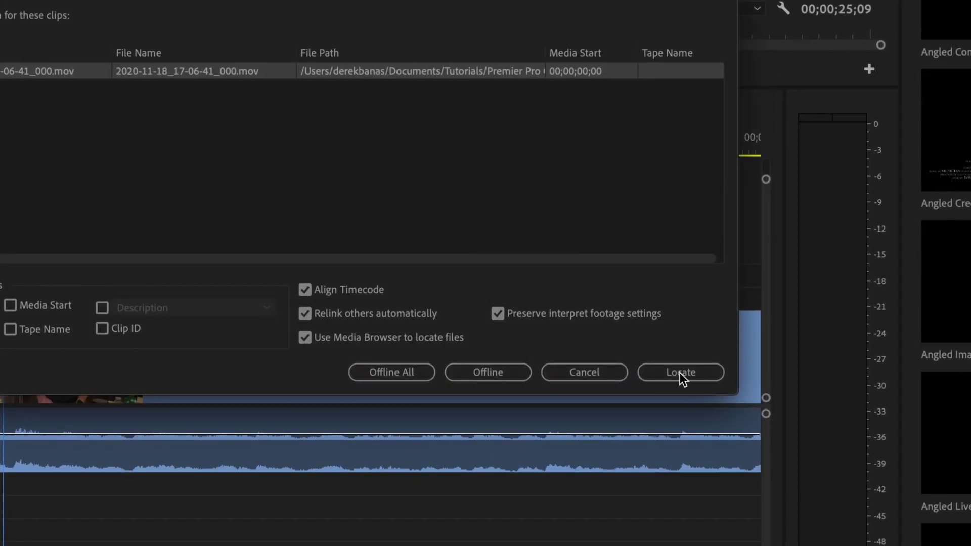
click(681, 373)
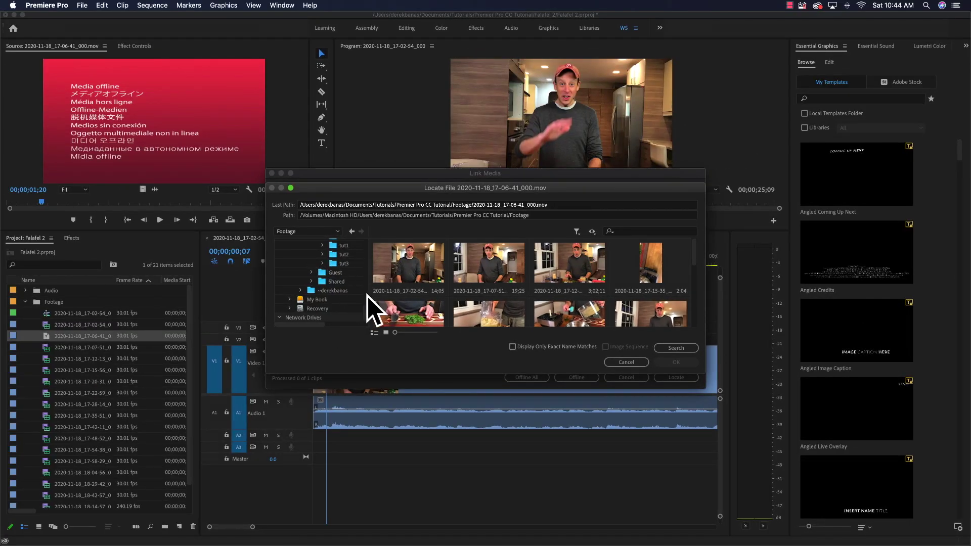
click(631, 363)
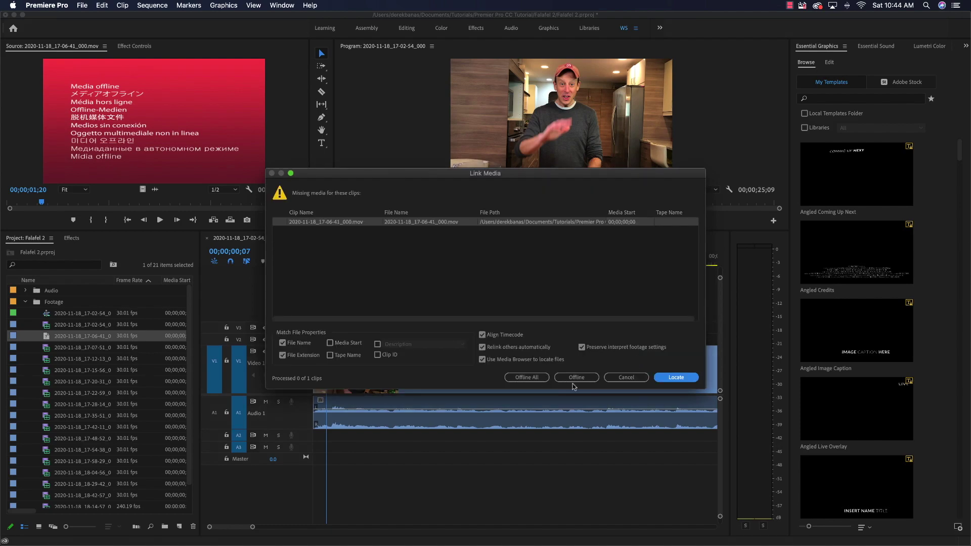
click(620, 382)
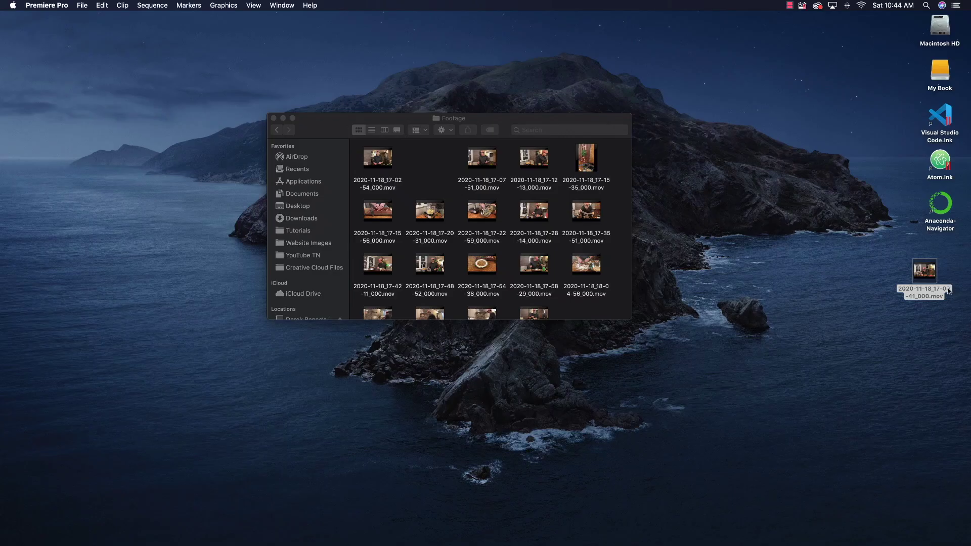
- Return 2020-11-18_17-06-41_000.mov from the desktop to the Footage folder in Finder, and quit Premiere Pro
drag(925, 273, 431, 167)
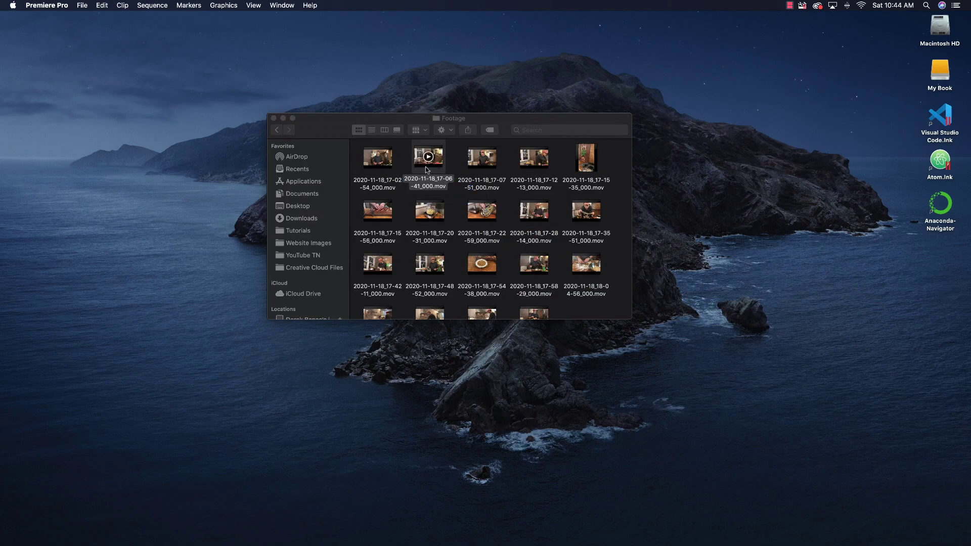
click(283, 118)
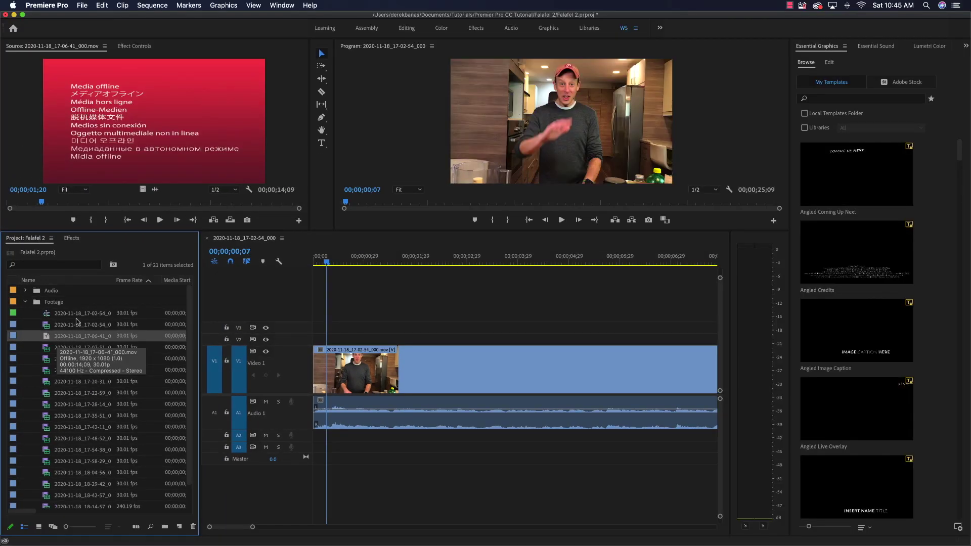
click(48, 4)
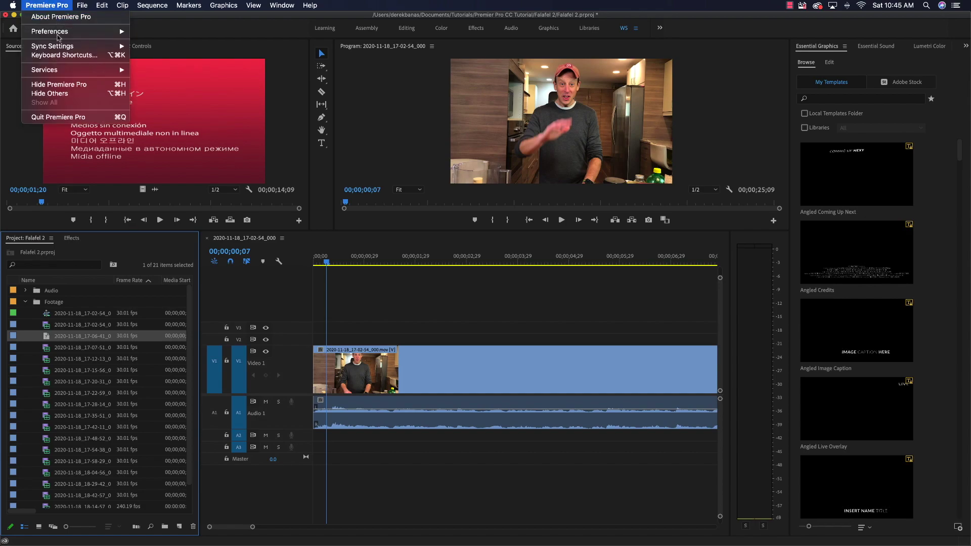
click(65, 117)
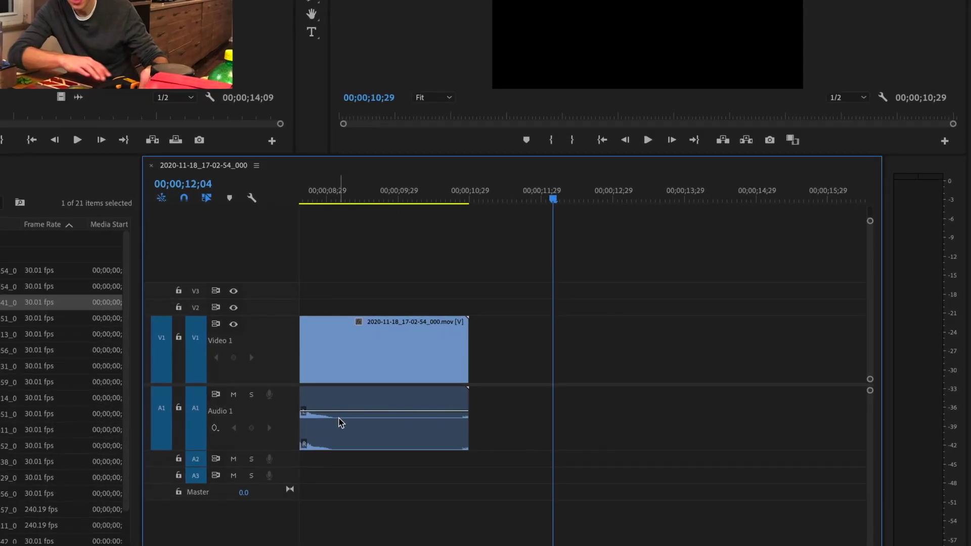
- Split the first clip with the Razor tool at 00;00;09;02, where the speech ends in the waveform, and delete the silent tail
key(c)
click(335, 359)
key(v)
click(375, 360)
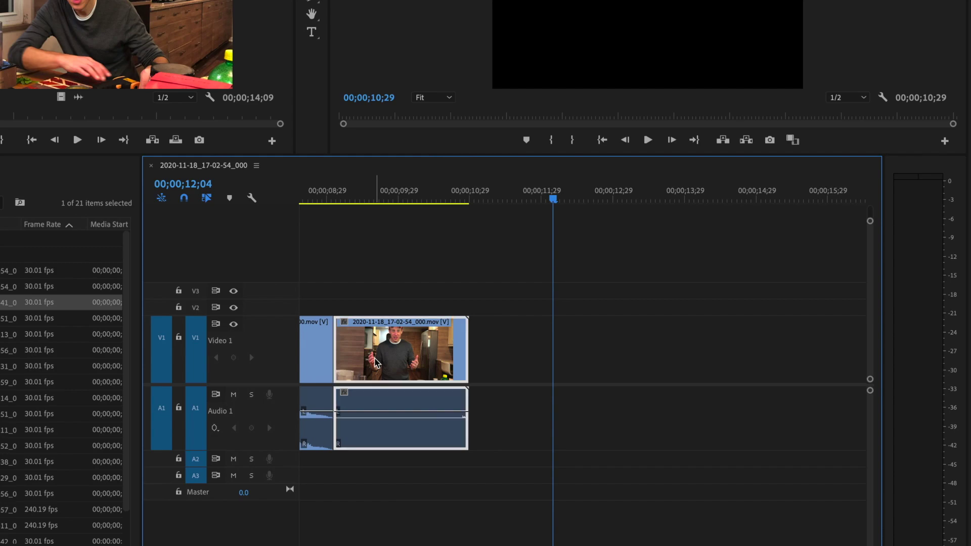
key(Delete)
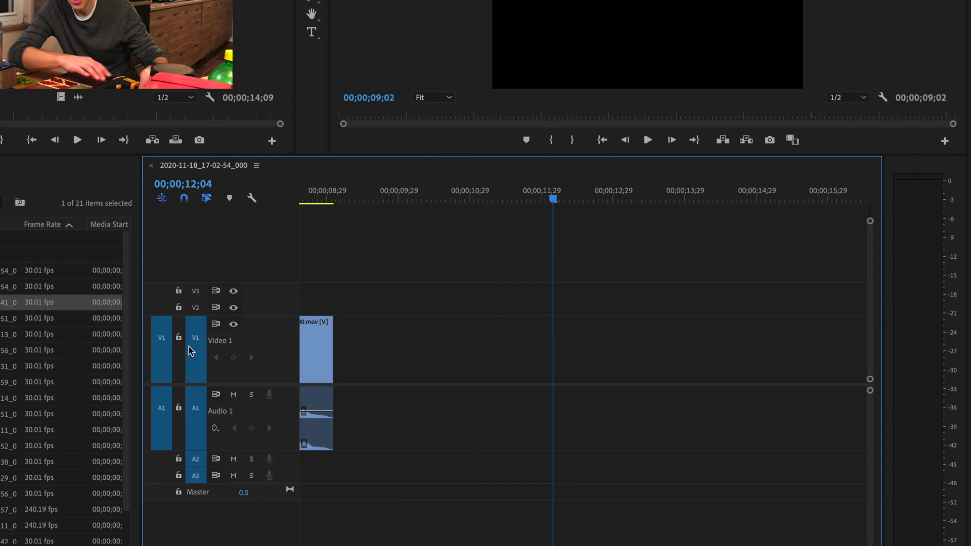
- Try adding 2020-11-18_17-06-41_000.mov after the first clip with the A1 source patch off, and undo the placement
click(164, 428)
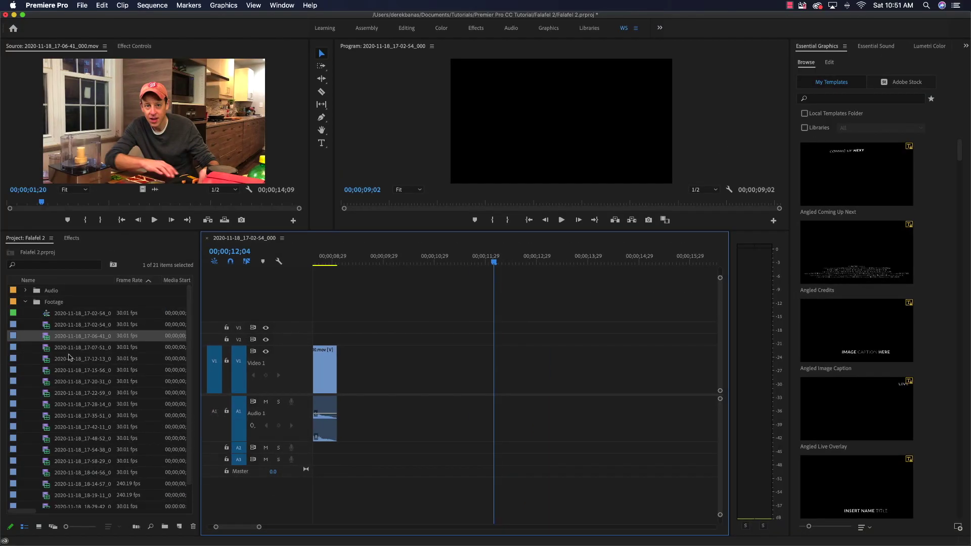
drag(46, 339, 340, 368)
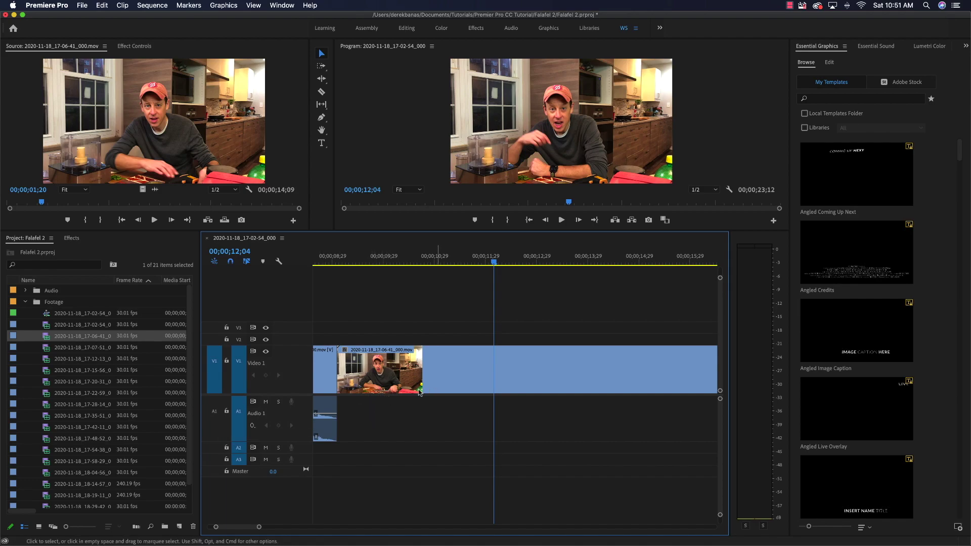
key(super+z)
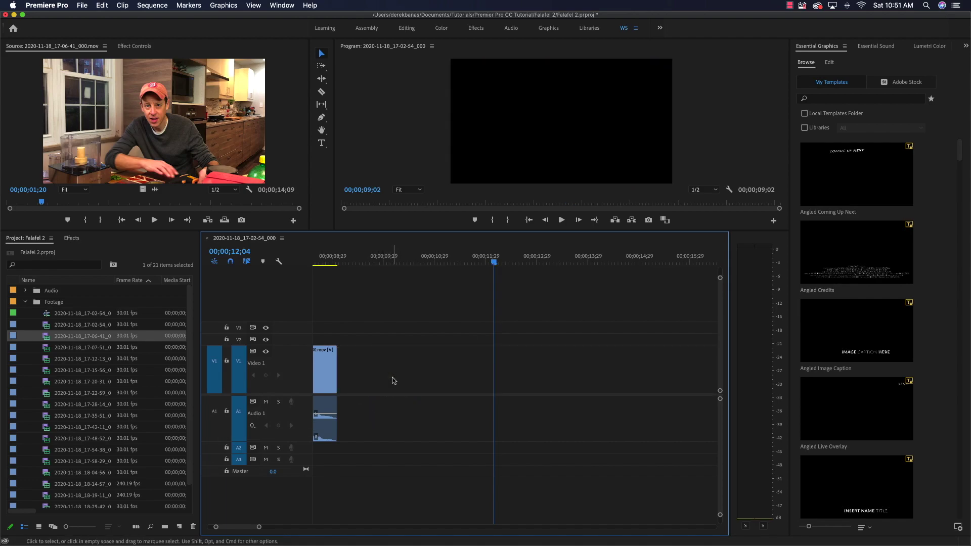
- Try adding 2020-11-18_17-06-41_000.mov with its source audio patched to A2, undo the placement, and patch the source audio back to A1
click(213, 448)
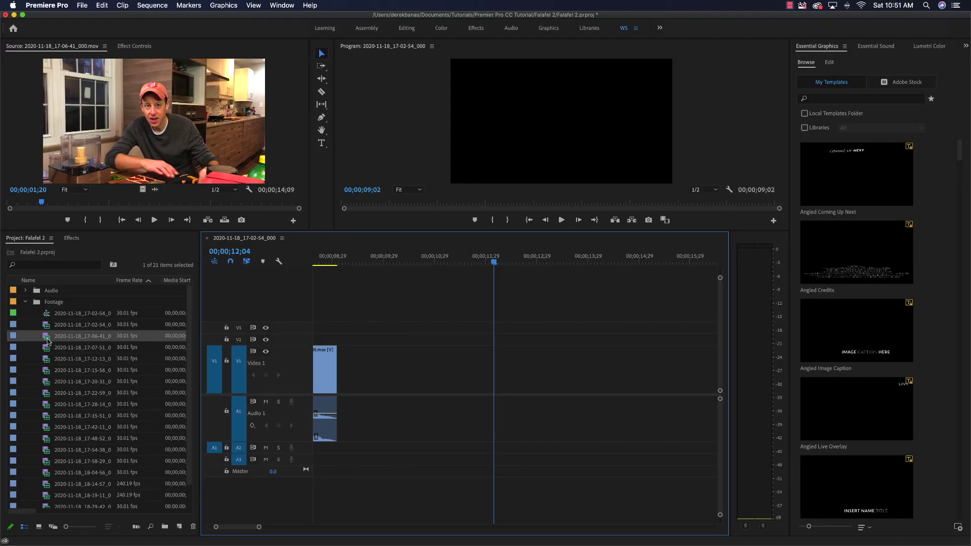
drag(47, 338, 346, 353)
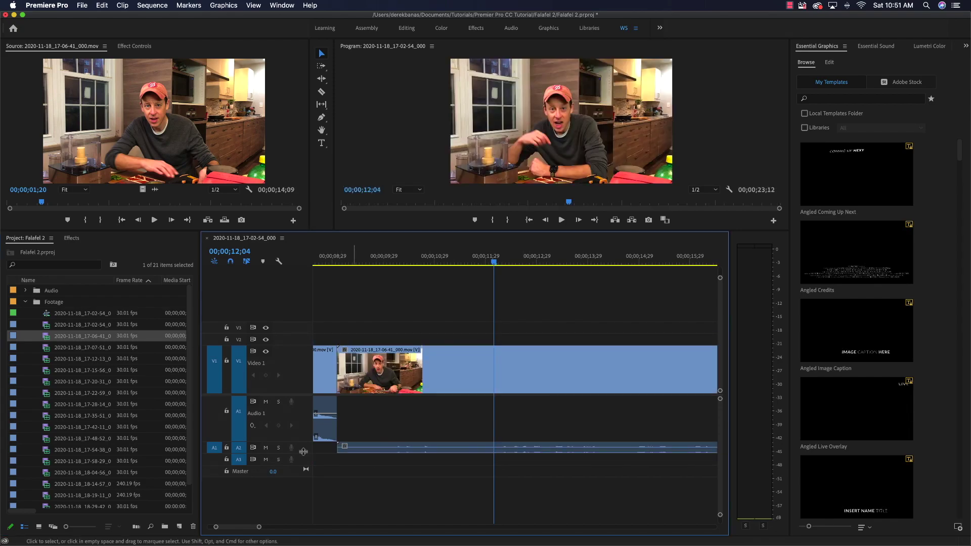
key(super+z)
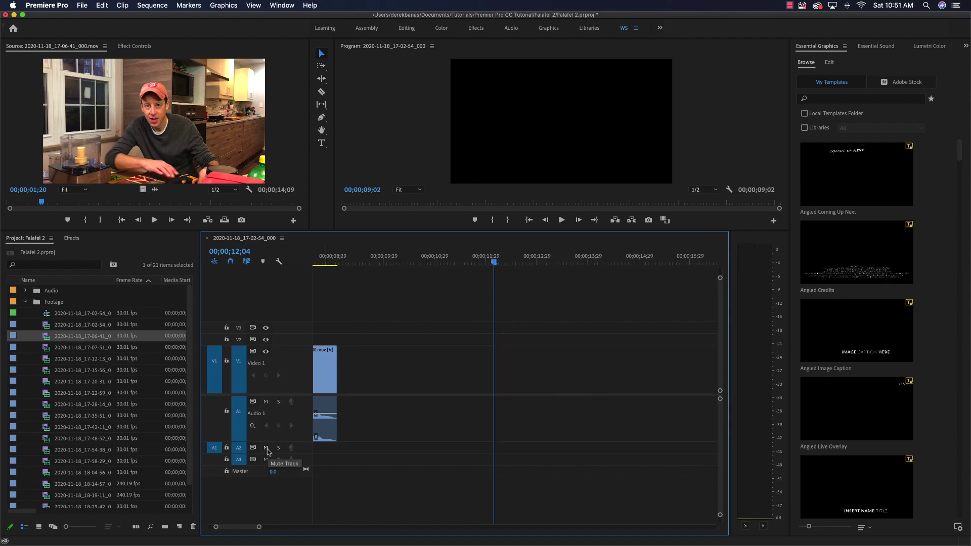
click(214, 448)
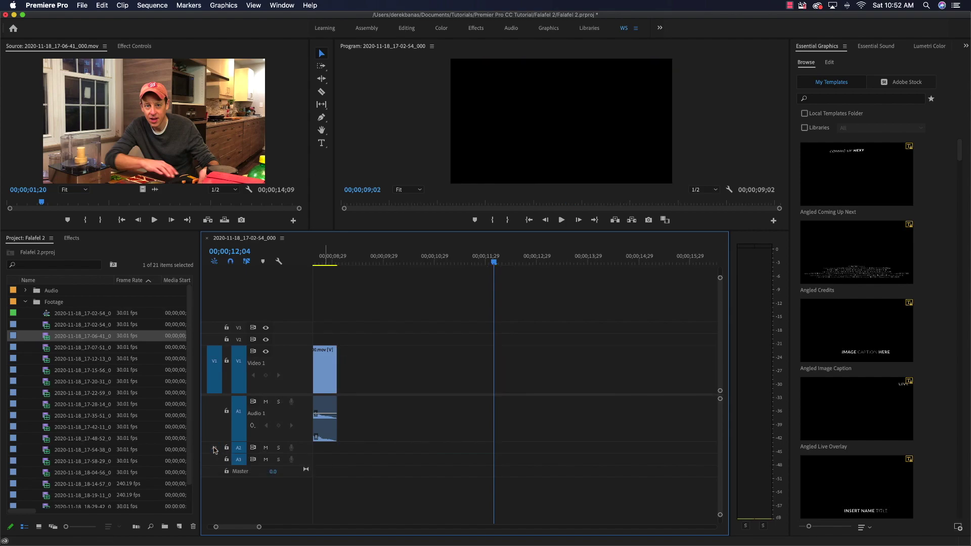
click(215, 412)
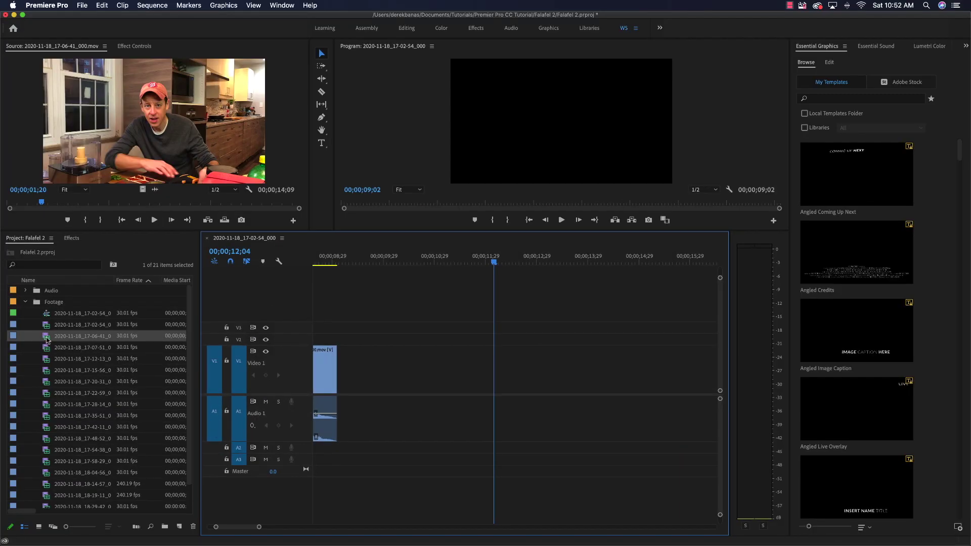
- Add 2020-11-18_17-06-41_000.mov directly after the first clip and move the playhead to 00;00;12;08, where its speech starts
drag(46, 340, 342, 360)
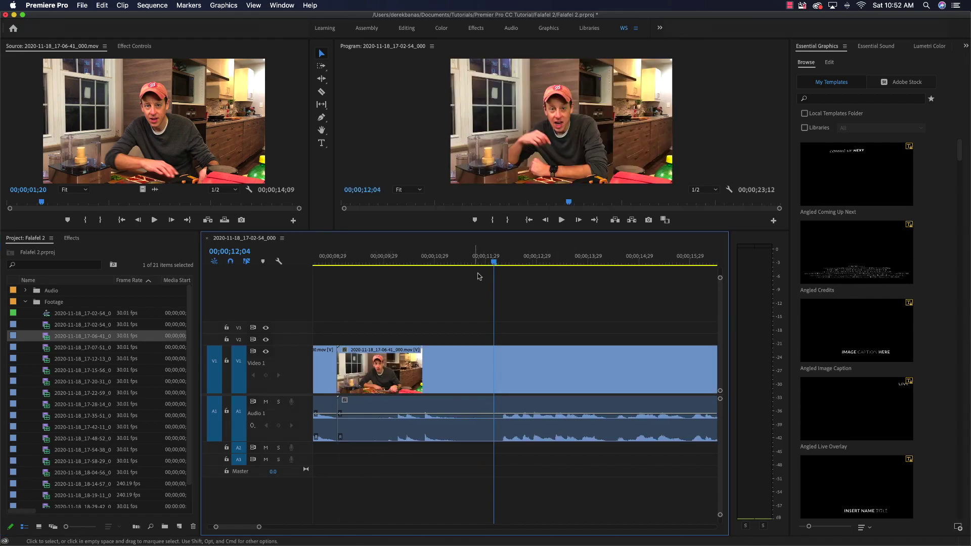
drag(493, 264, 391, 286)
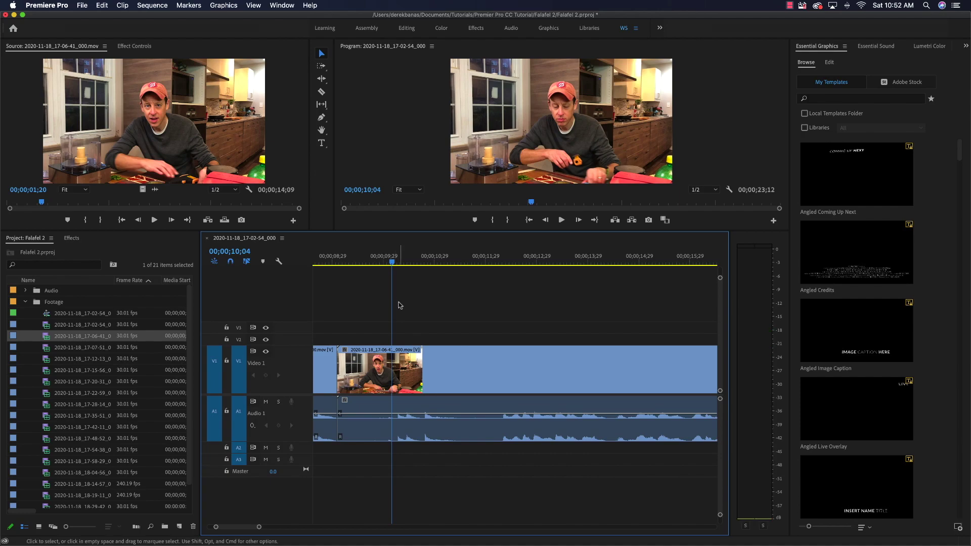
drag(392, 263, 500, 263)
- Split the 17-06-41 clip at 00;00;12;08 with the Razor tool, delete the silent start, and move the remainder against the first clip
key(c)
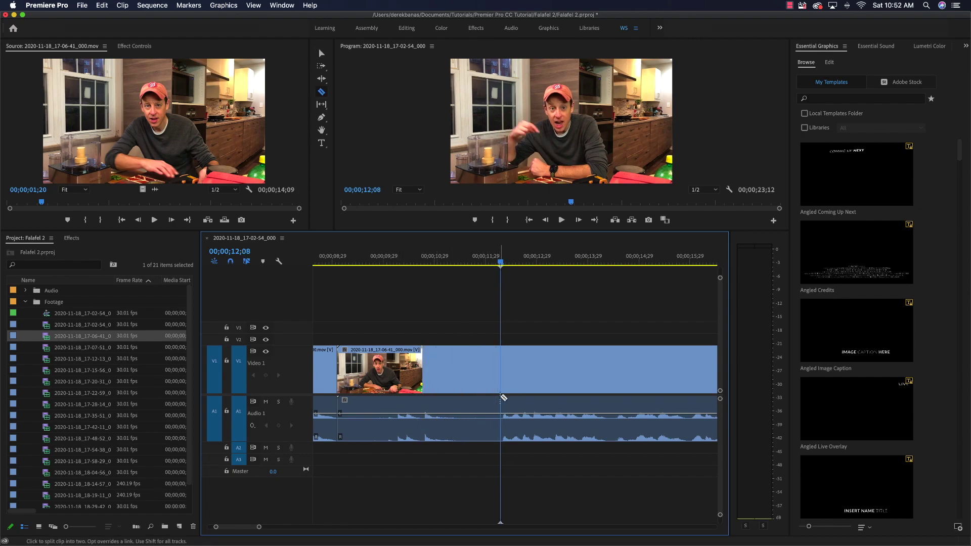
click(501, 395)
key(v)
key(super+z)
click(421, 363)
key(BackSpace)
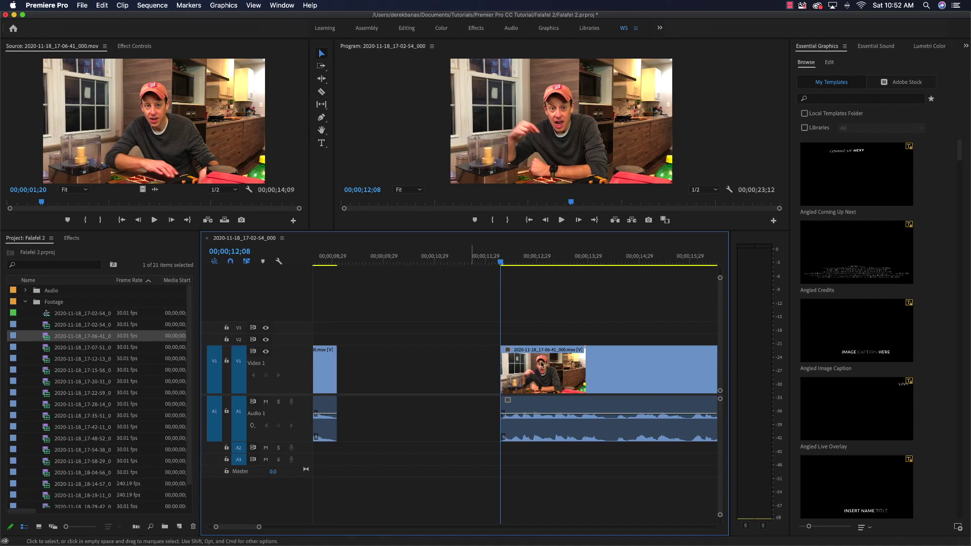
drag(587, 357, 521, 353)
drag(477, 353, 420, 353)
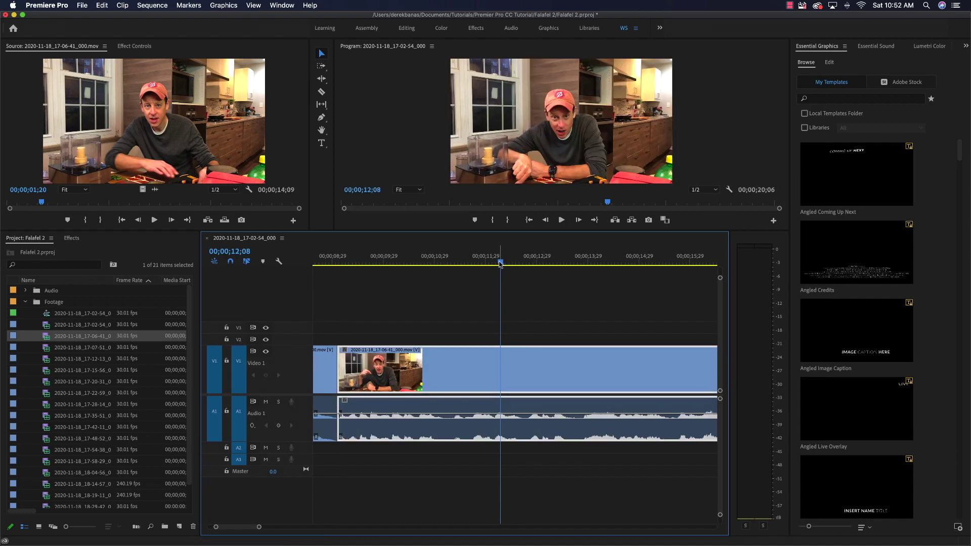
- Play back the sequence from just before the join between the first clip and the 17-06-41 clip
key(space)
click(334, 262)
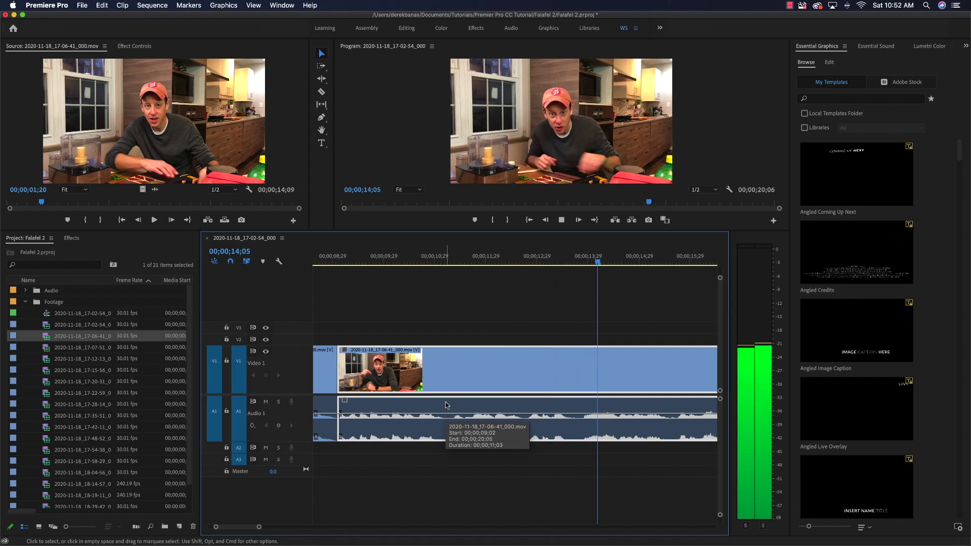
key(space)
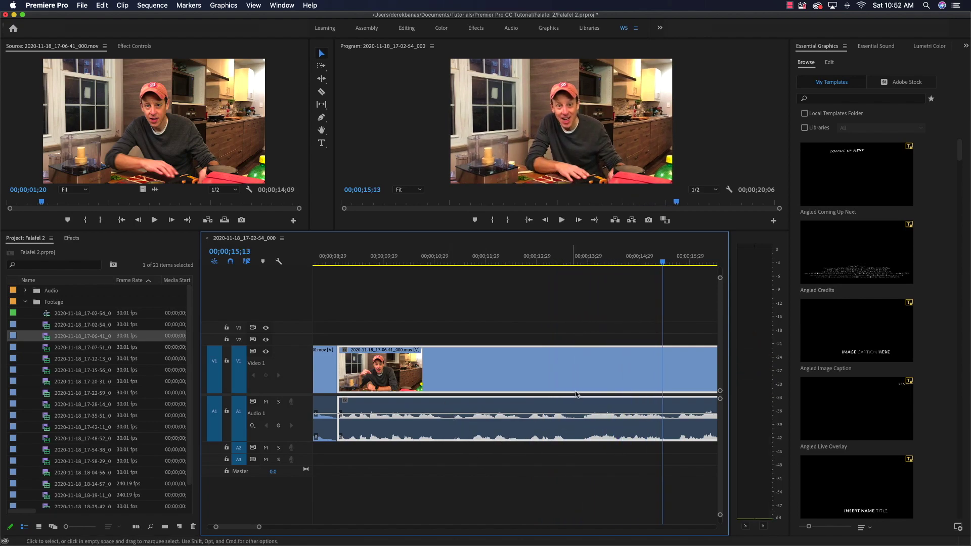
- Play to the end of the speech in the 17-06-41 clip, split it there at about 00;00;17;28, and delete the silent tail
scroll(576, 394, right, 5)
scroll(576, 394, right, 6)
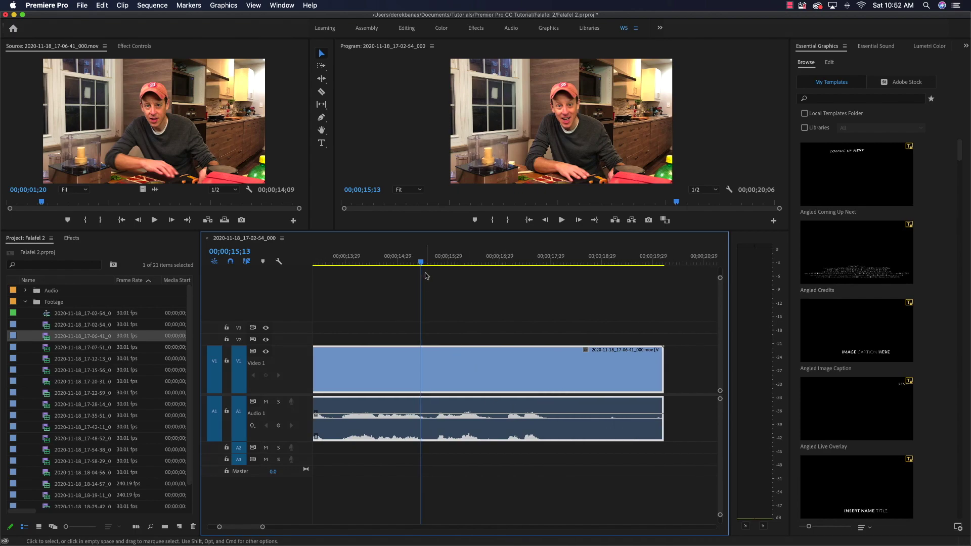
key(space)
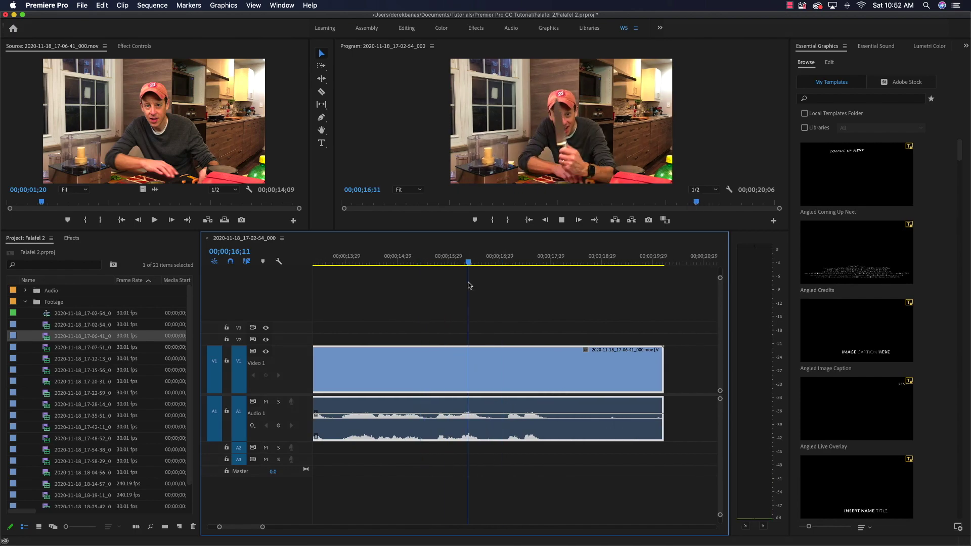
key(space)
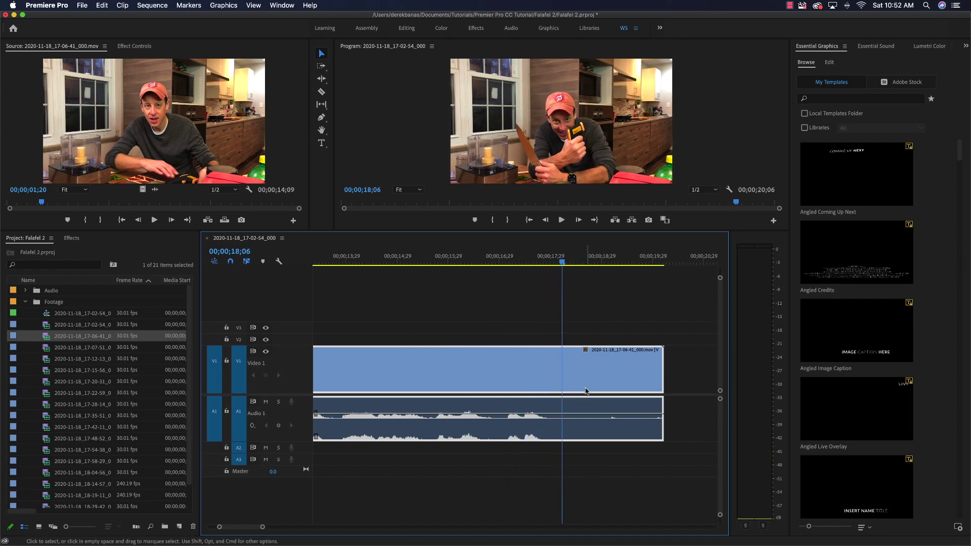
key(c)
click(548, 369)
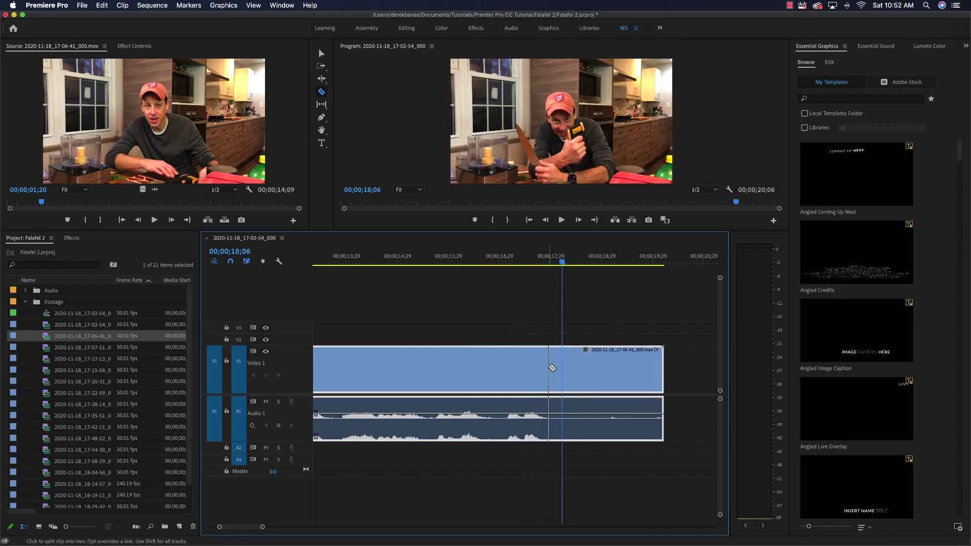
key(v)
click(609, 377)
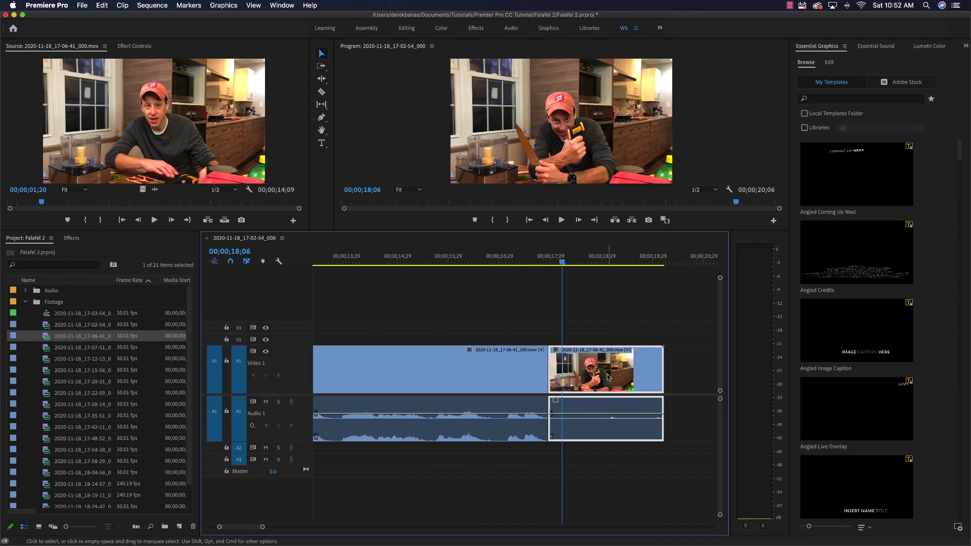
key(Delete)
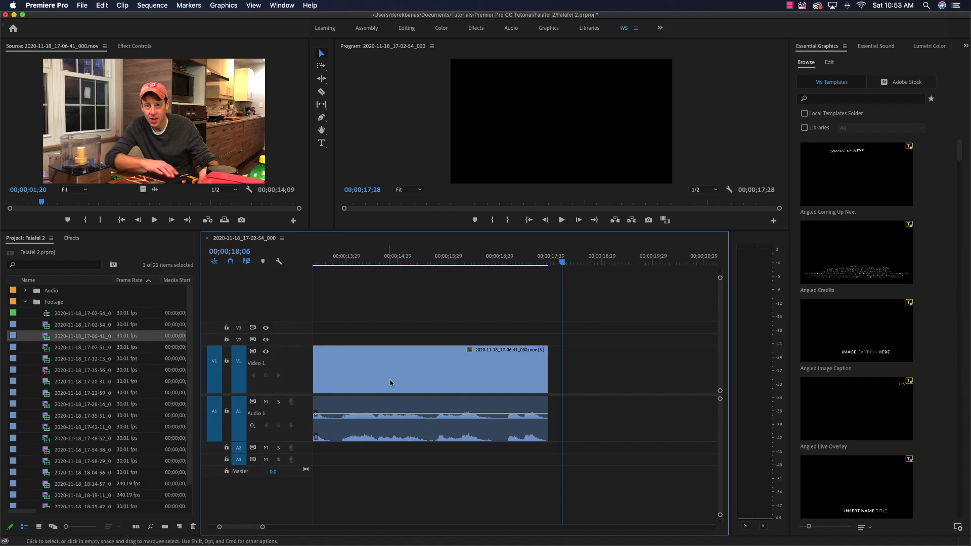
- Play the sequence from 00;00;08;25 across the cut between the first clip and the 17-06-41 clip
scroll(388, 383, left, 10)
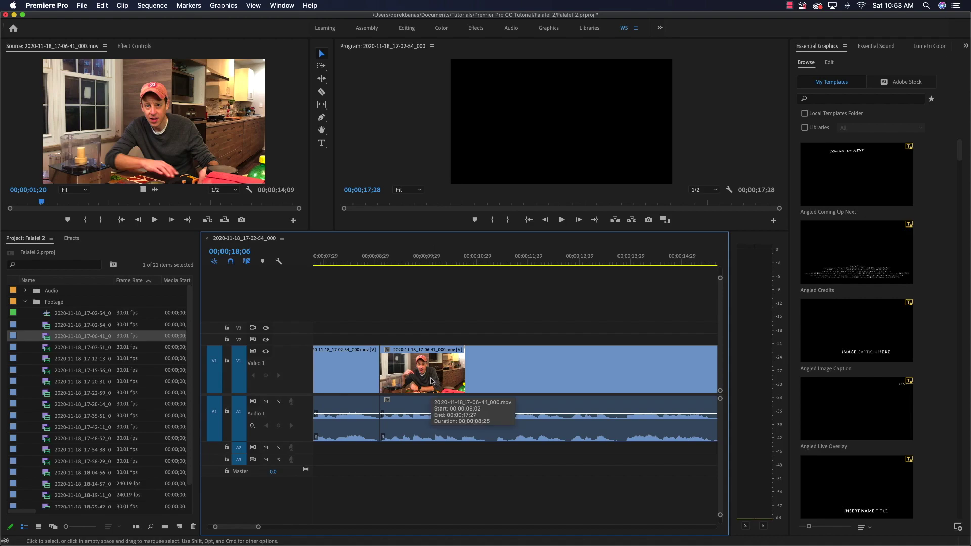
click(337, 370)
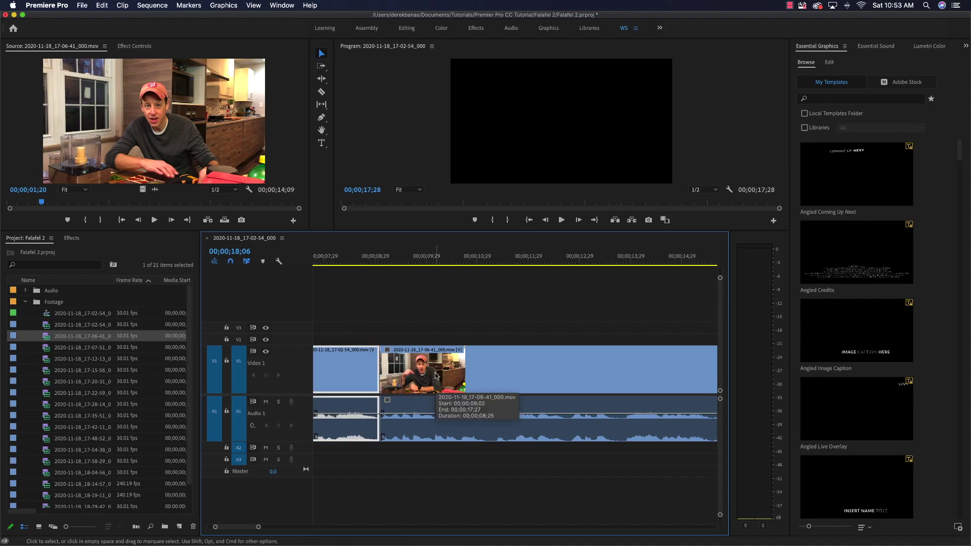
click(486, 371)
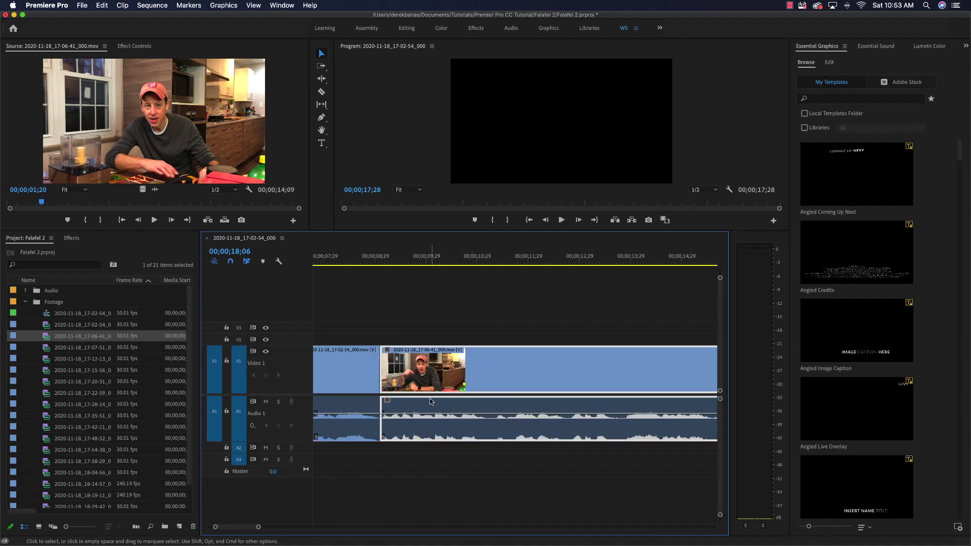
click(373, 263)
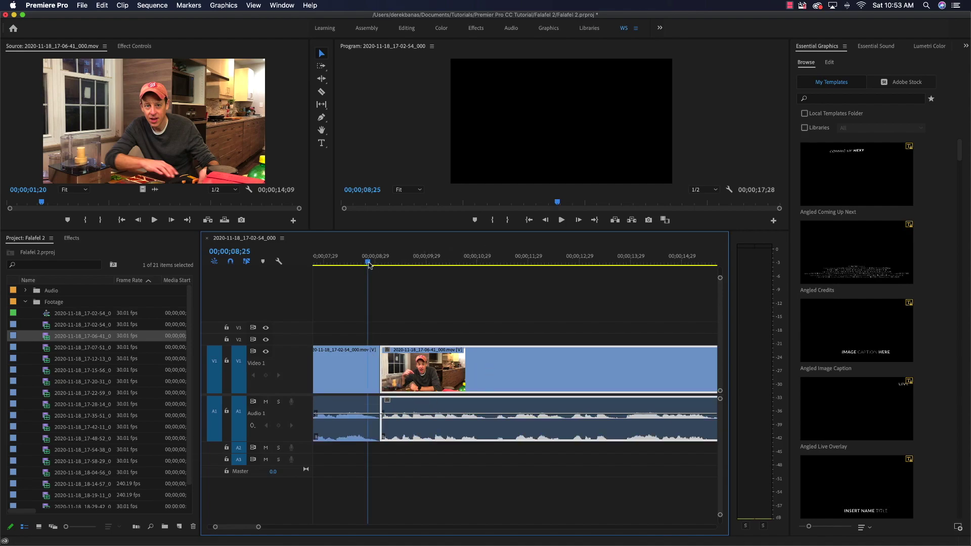
key(space)
key(space)
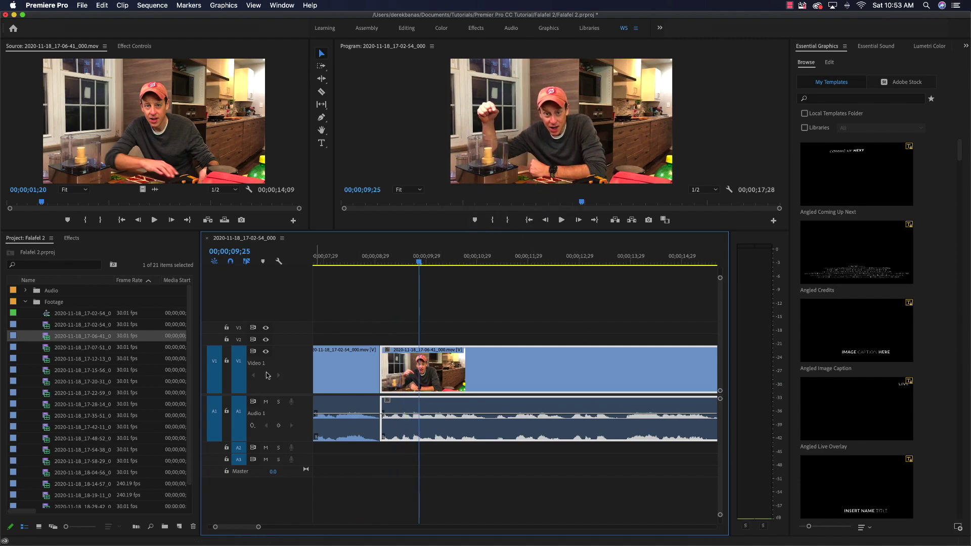
- Open 2020-11-18_17-07-51_000.mov in the Source monitor and add the clip directly after the 17-06-41 clip
double_click(46, 349)
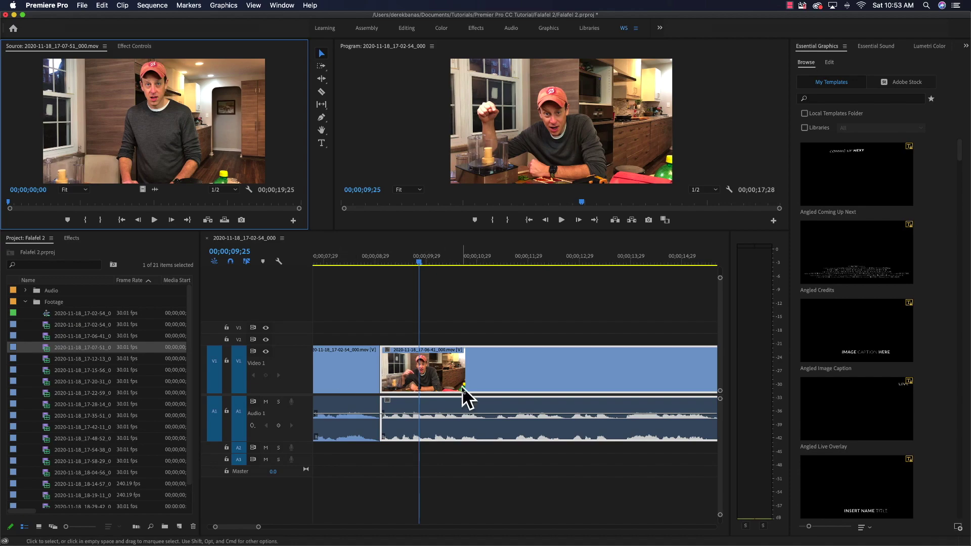
scroll(462, 392, right, 7)
scroll(461, 390, right, 1)
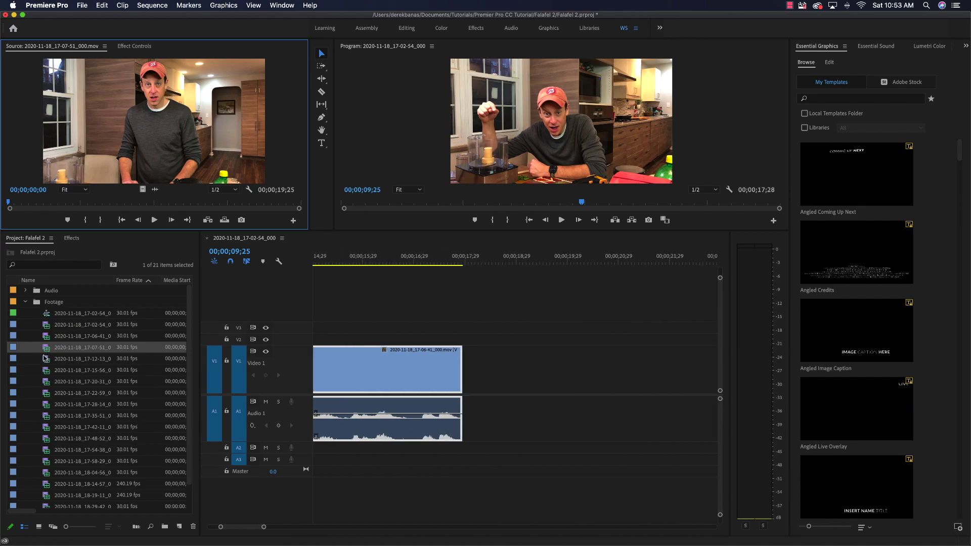
drag(46, 351, 435, 429)
- Razor off the silent start of the 17-07-51 clip where its speech begins, and move the remainder against the 17-06-41 clip
key(c)
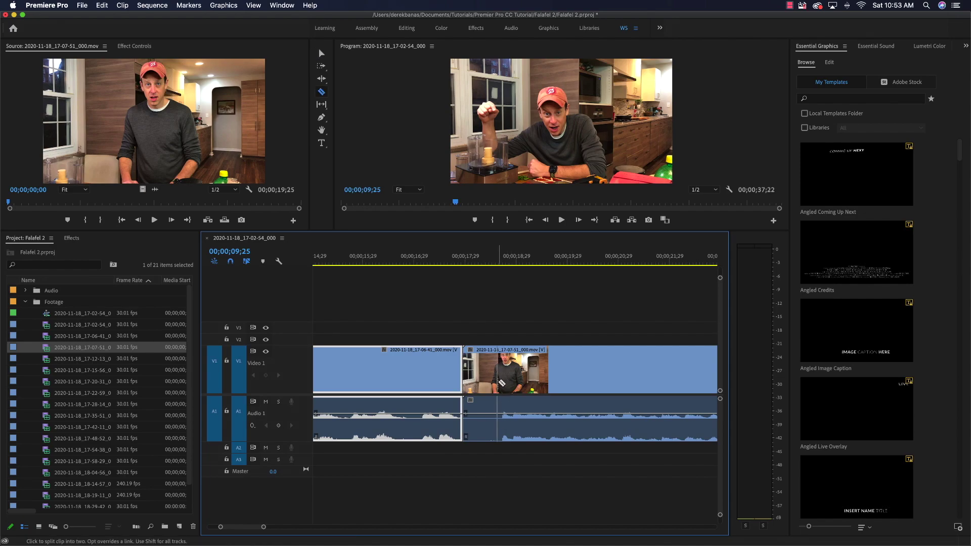
click(499, 383)
key(v)
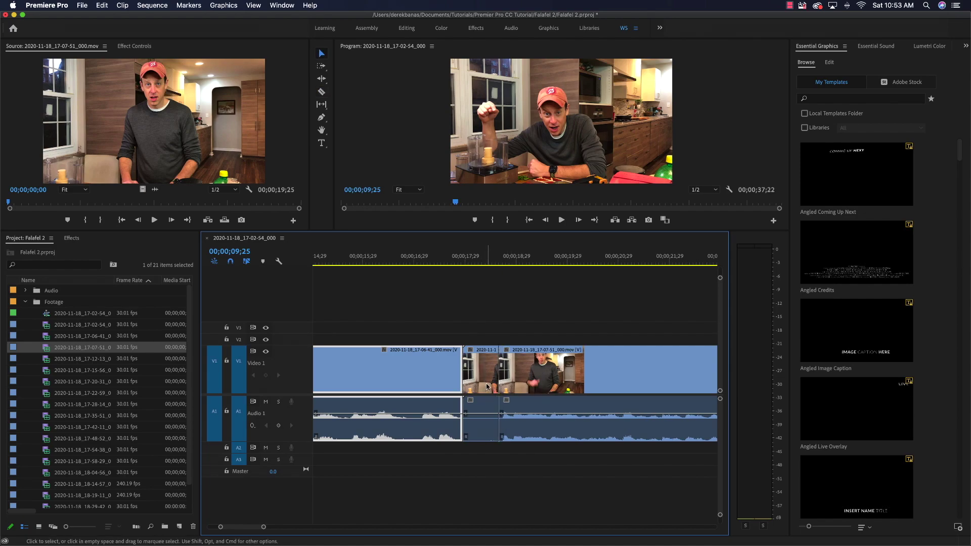
click(483, 383)
key(Delete)
drag(531, 375, 496, 374)
- Play back the join into the 17-07-51 clip and its opening speech, then replay from just before the cut
click(448, 263)
key(space)
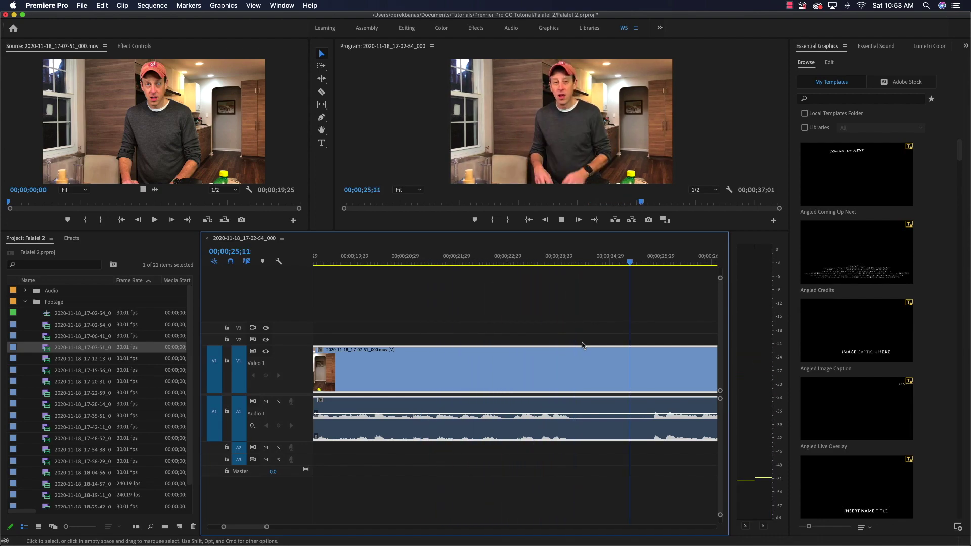
key(space)
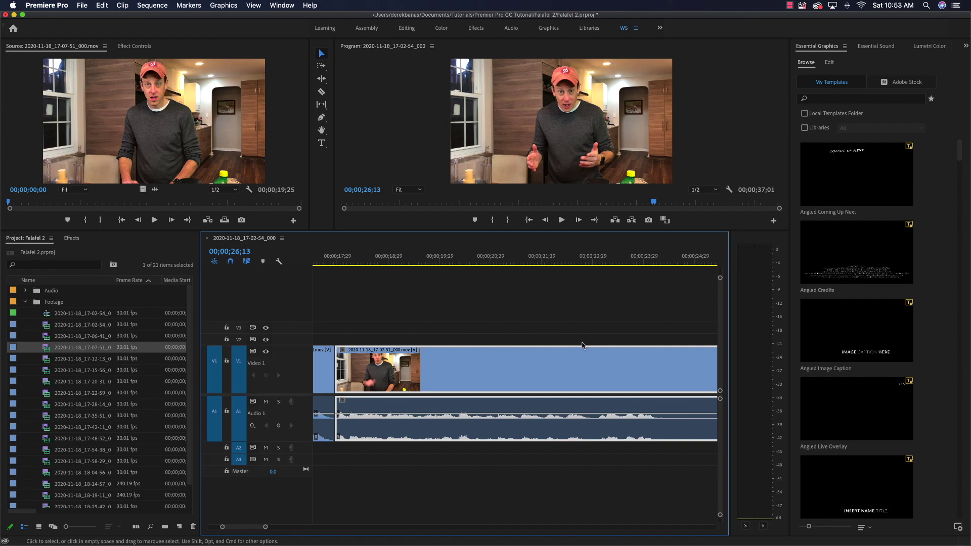
click(332, 263)
key(space)
key(space)
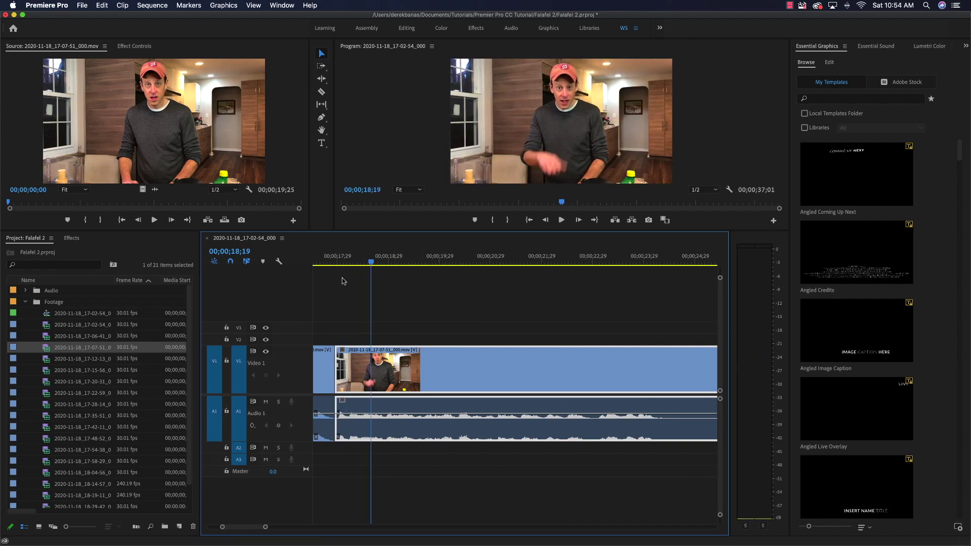
- Split the 17-07-51 clip where speech resumes after the long pause, delete the earlier part, and move the remainder against the 17-06-41 clip
key(c)
click(552, 375)
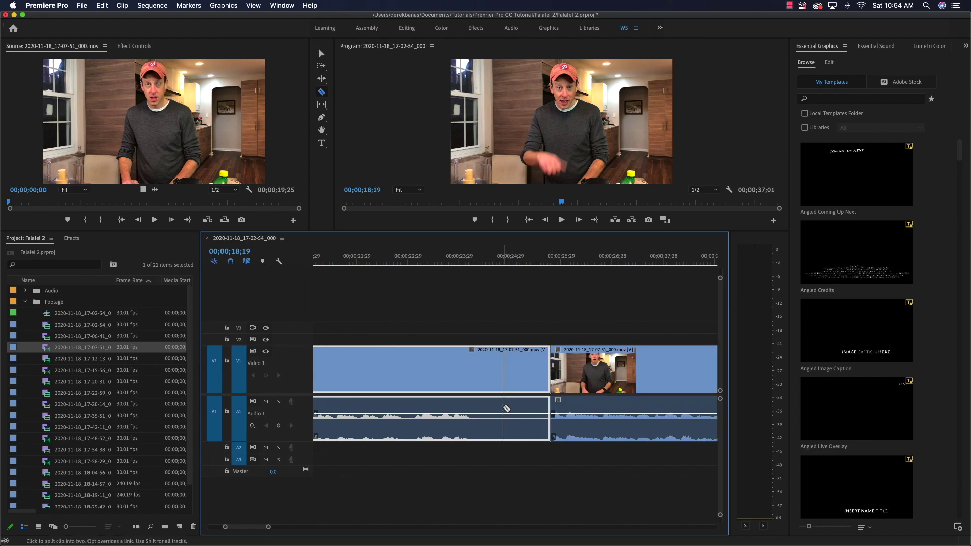
key(v)
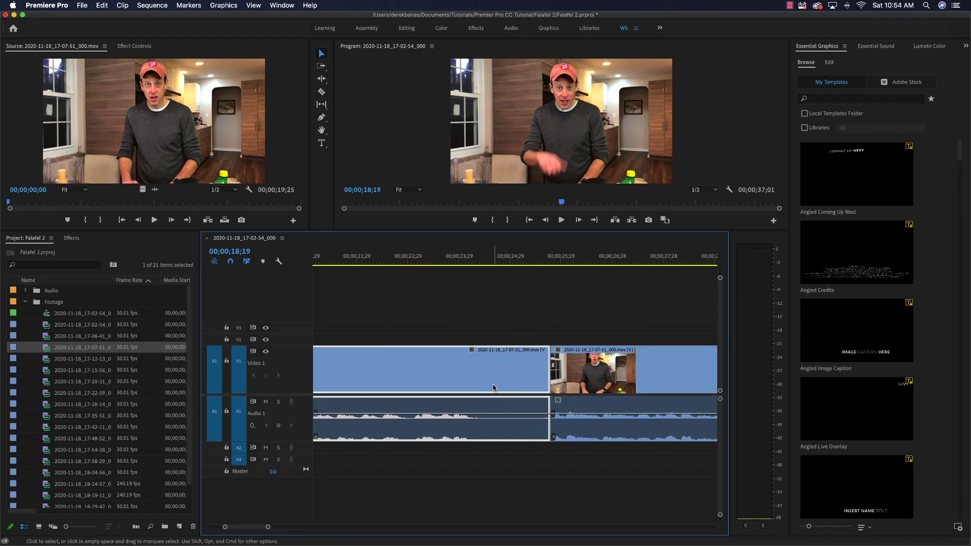
key(Delete)
drag(604, 359, 373, 357)
scroll(373, 357, left, 5)
drag(644, 355, 479, 357)
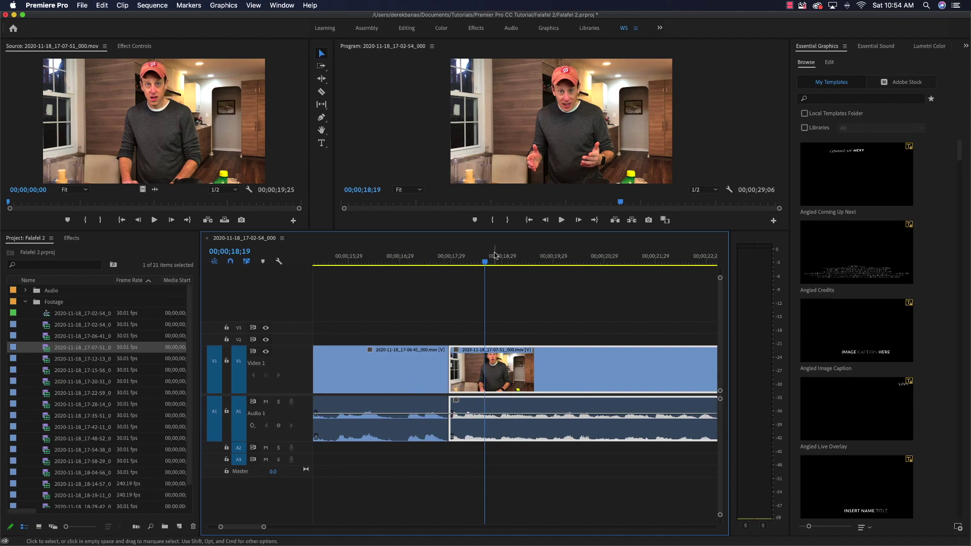
- Play the sequence from 00;00;17;23 across the cut from the 17-06-41 clip to the shortened 17-07-51 clip
click(441, 269)
key(space)
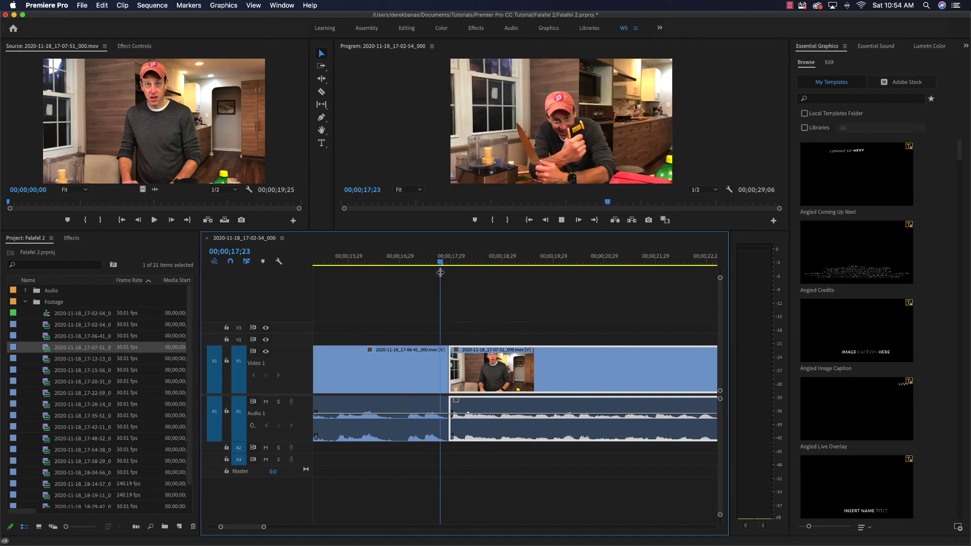
key(space)
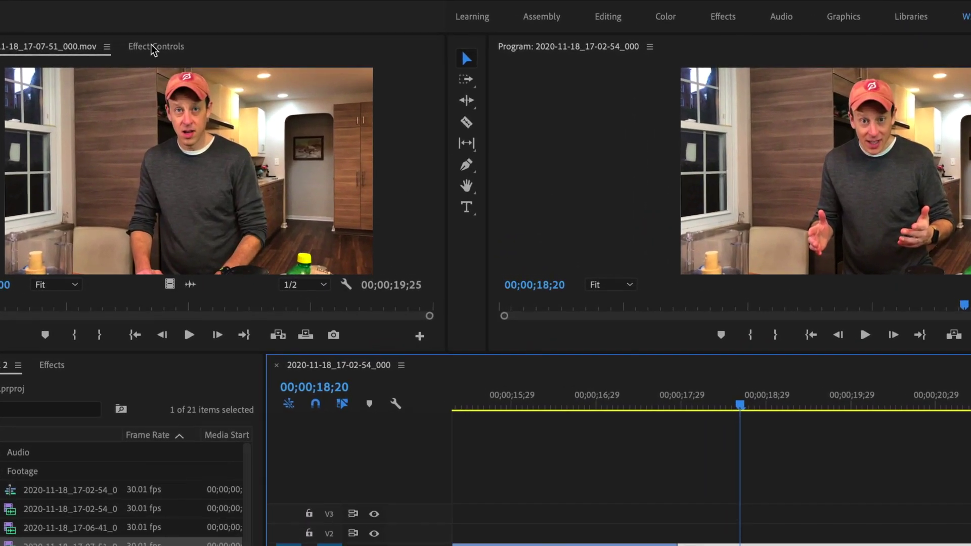
- Set the Motion scale of the 17-07-51 clip to 116 in its effect controls
click(134, 46)
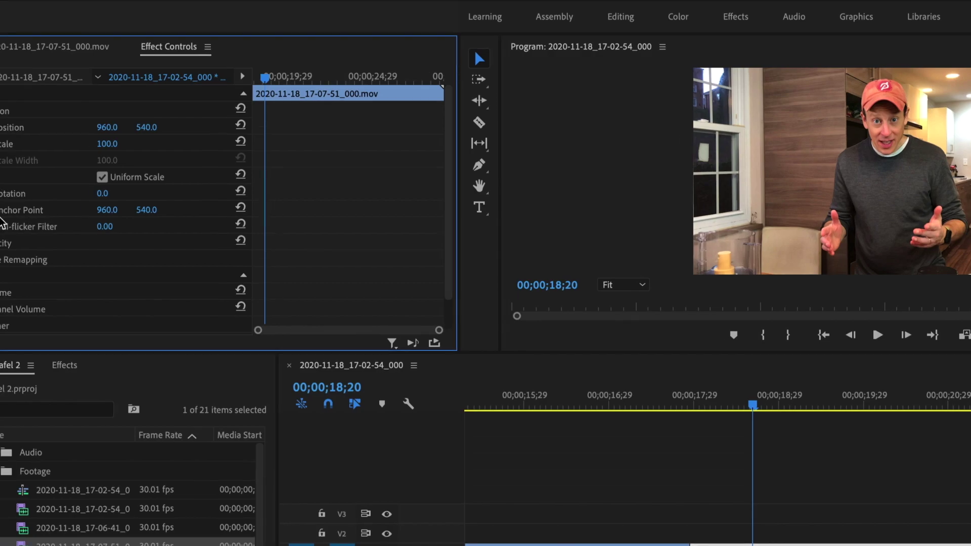
click(11, 111)
click(11, 110)
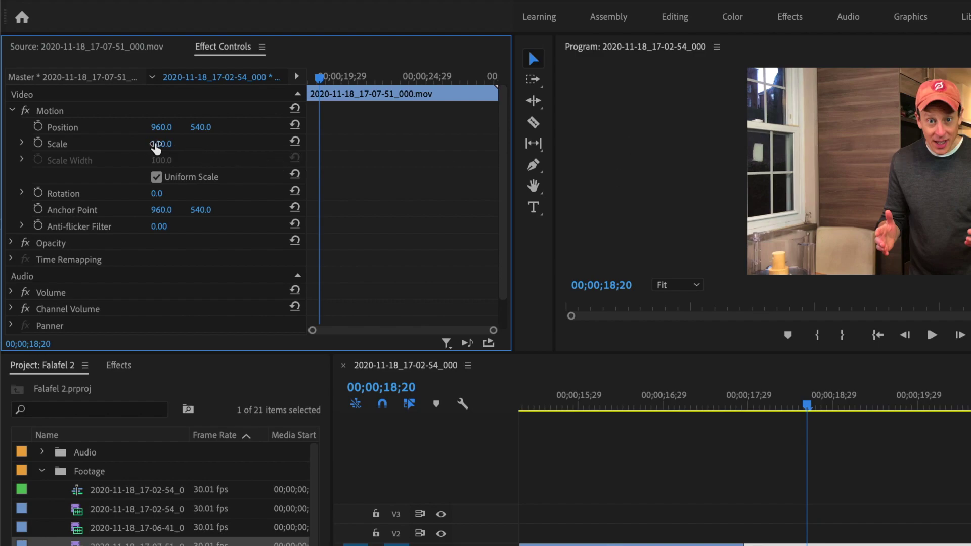
drag(155, 146, 164, 146)
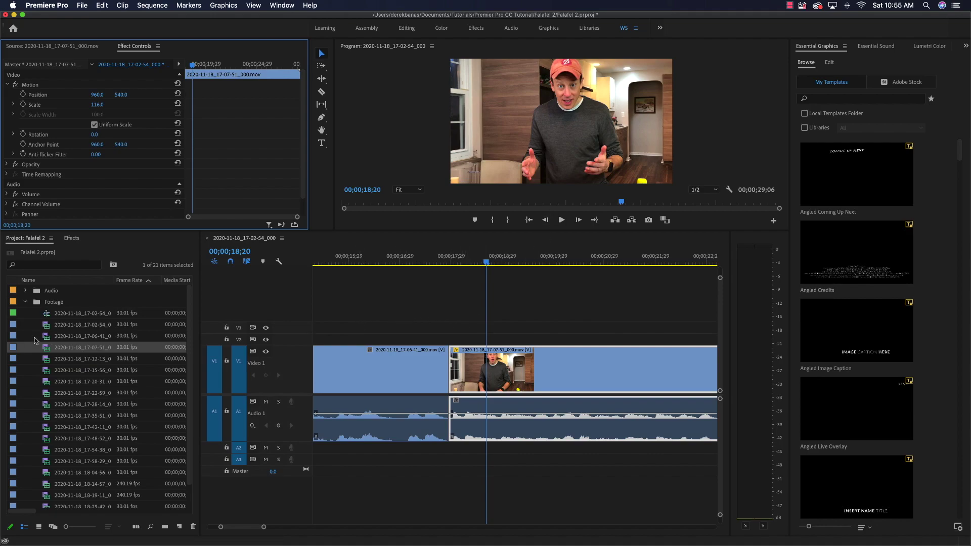
- Apply a Cross Dissolve video transition at the cut between the 17-06-41 and 17-07-51 clips
click(72, 239)
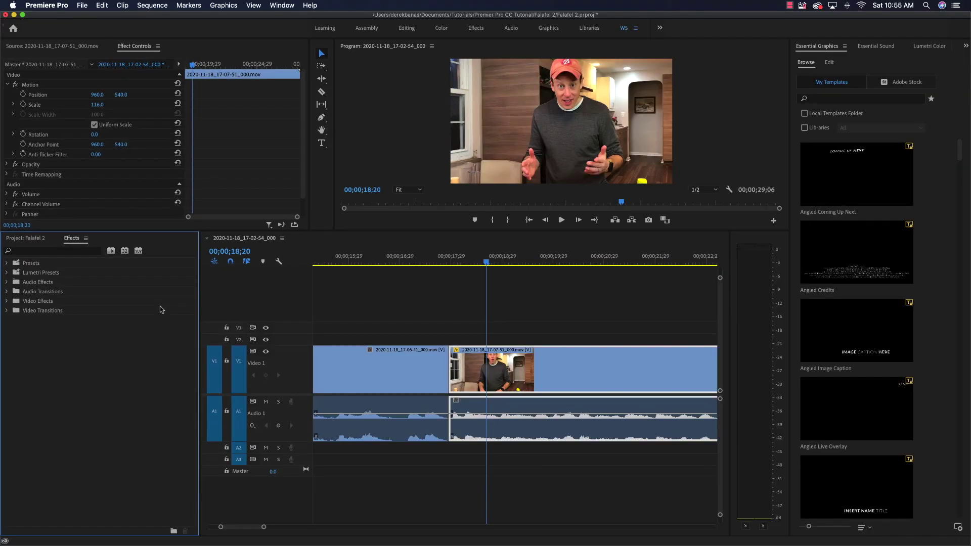
drag(486, 263, 460, 270)
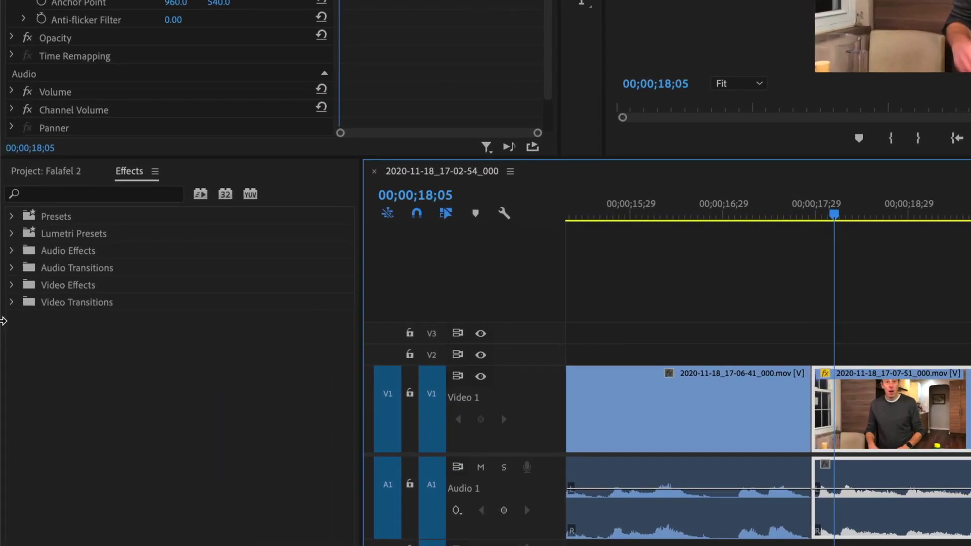
click(11, 303)
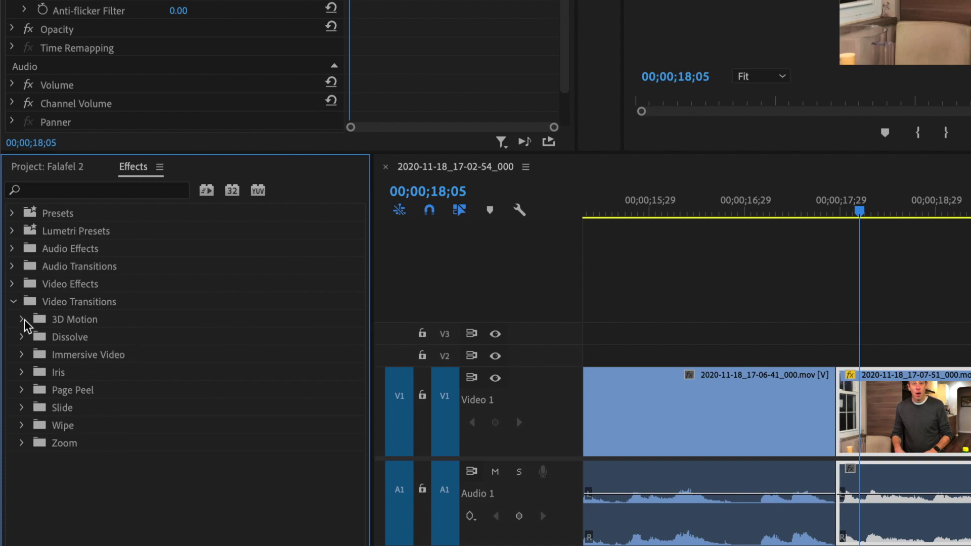
click(23, 337)
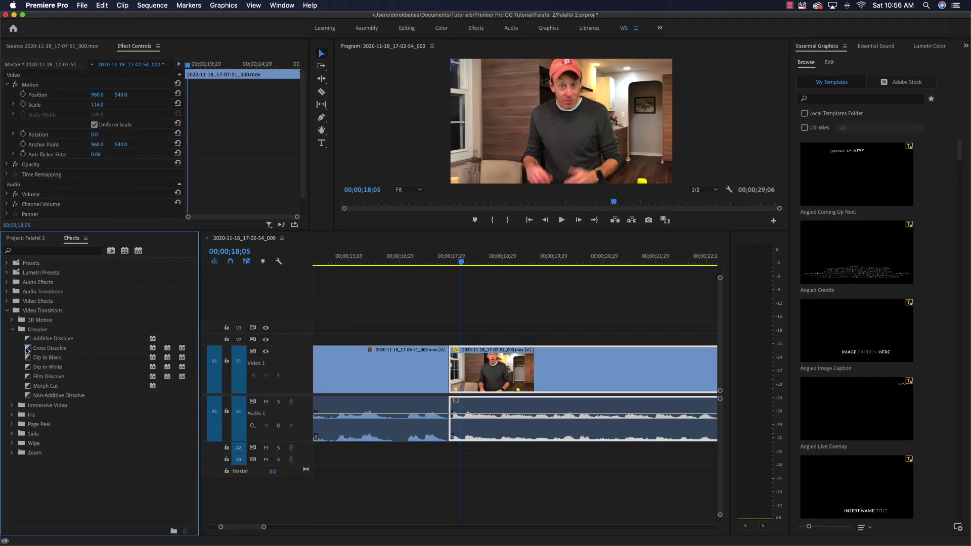
drag(28, 349, 468, 384)
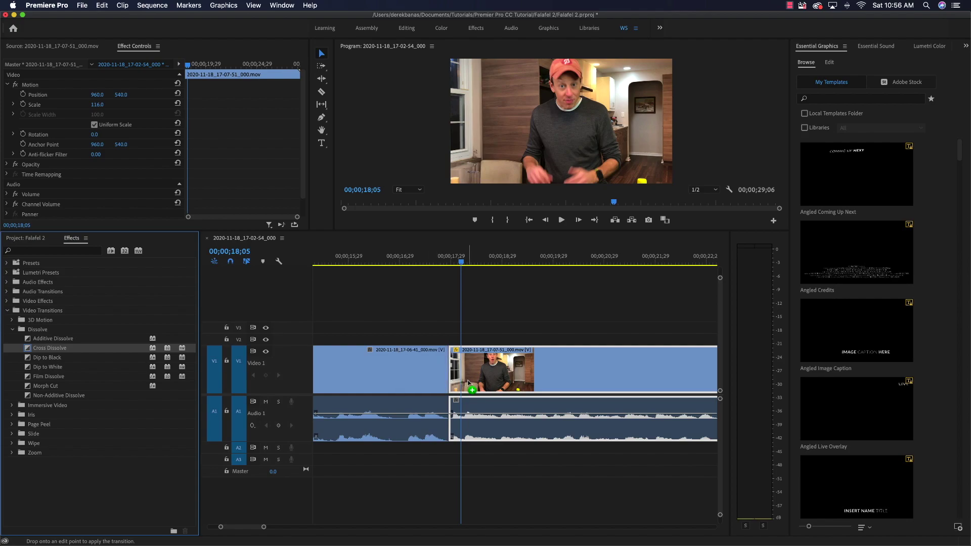
drag(469, 387, 449, 376)
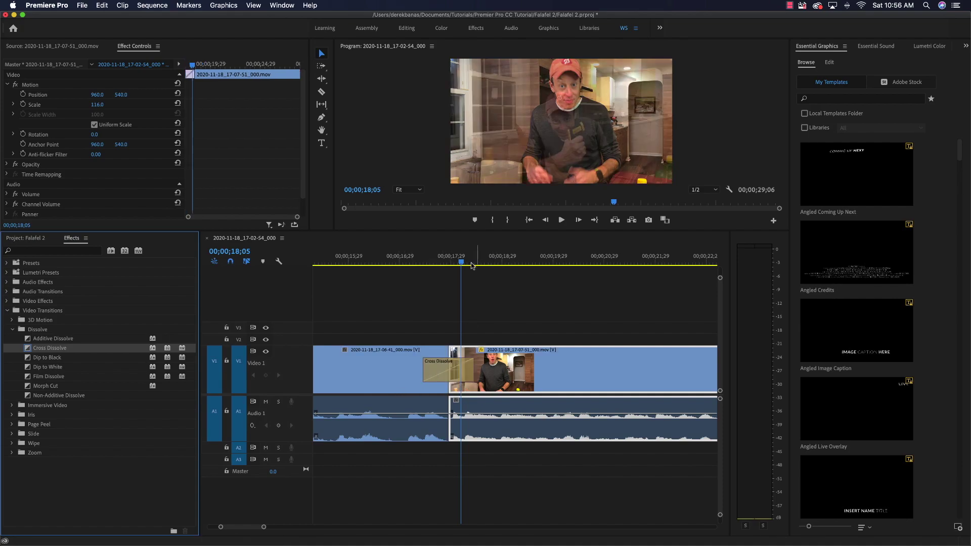
- Play the sequence from 00;00;17;06 across the Cross Dissolve and enlarge the program monitor
drag(461, 263, 413, 268)
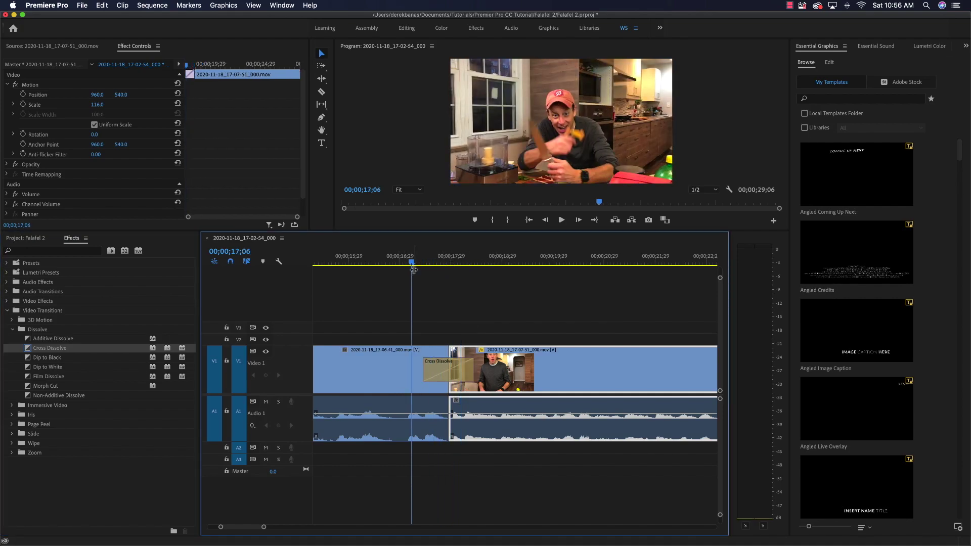
key(space)
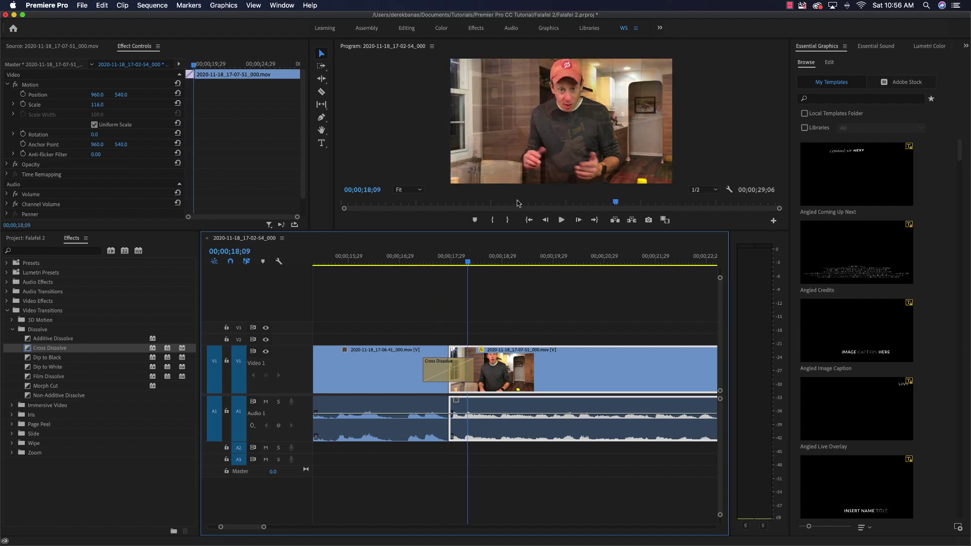
drag(507, 231, 508, 278)
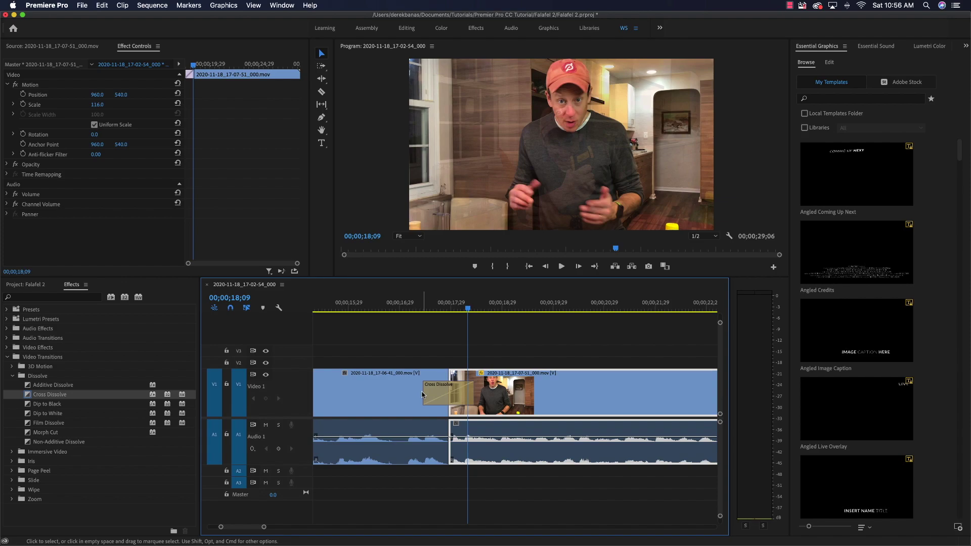
- Shorten the Cross Dissolve to 11 frames, centered at the cut, and play it back
drag(430, 393, 438, 393)
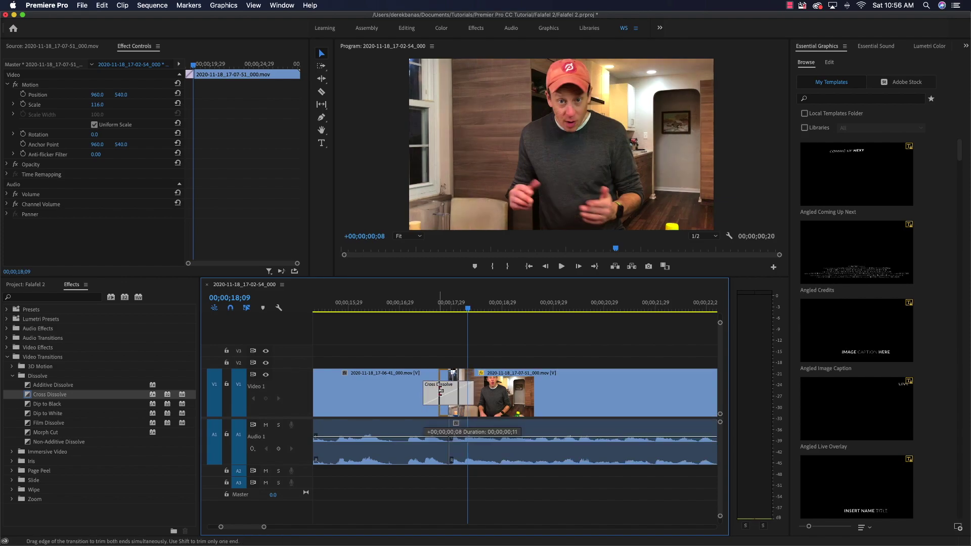
drag(469, 310, 428, 312)
key(space)
key(space)
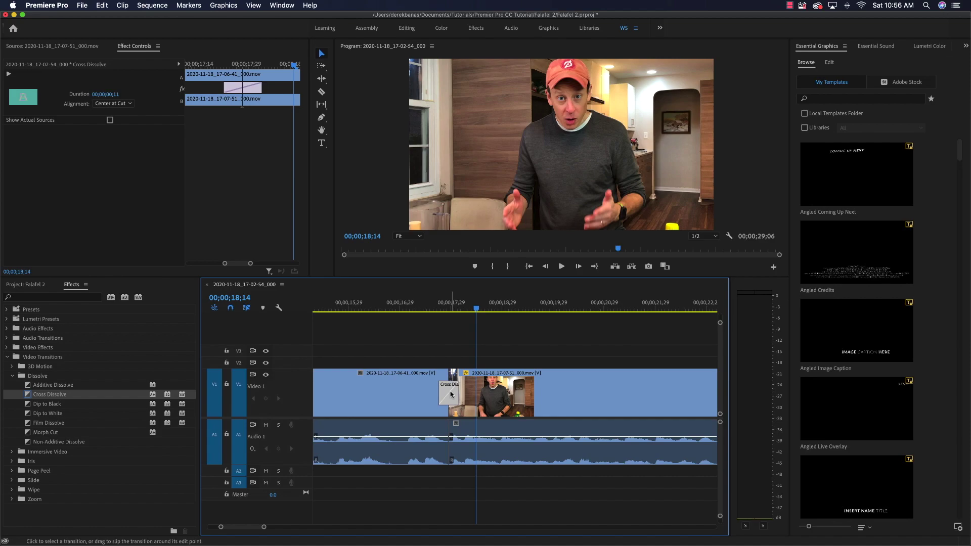
- Replace the Cross Dissolve with a Dip to Black at the same cut and play across it
key(Delete)
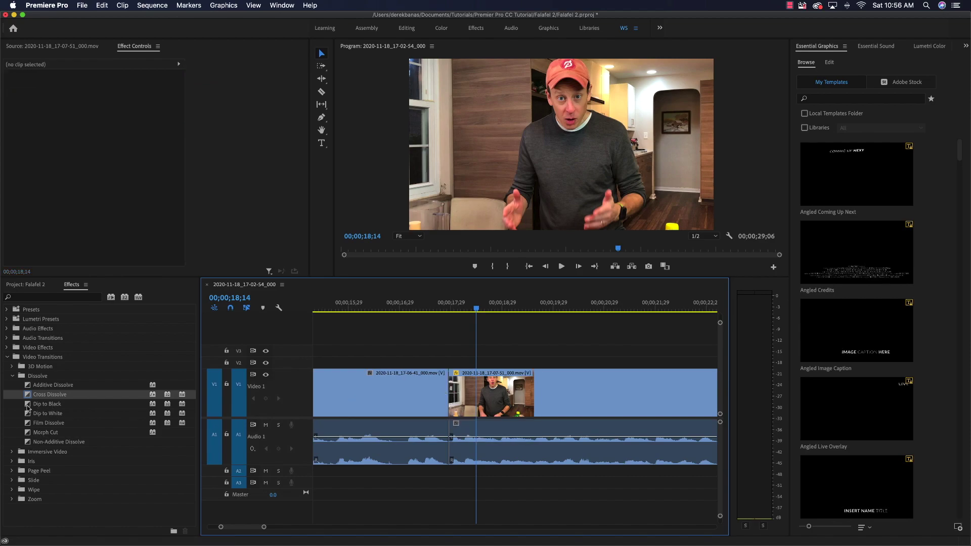
drag(28, 405, 452, 399)
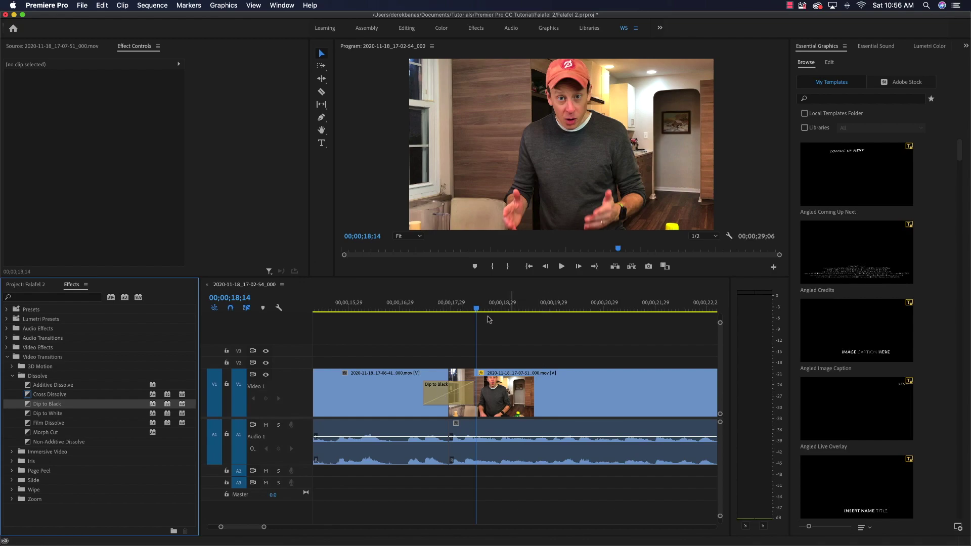
drag(476, 309, 417, 310)
key(space)
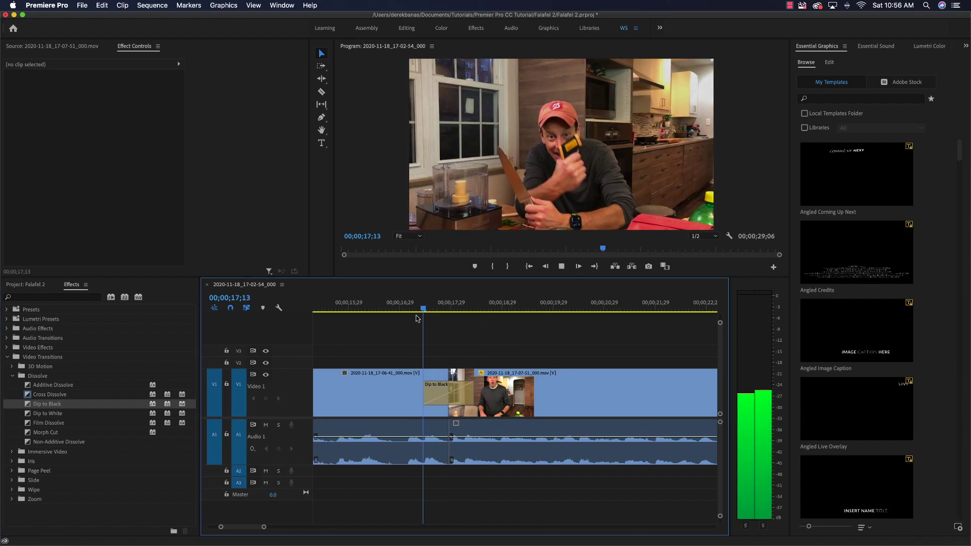
key(space)
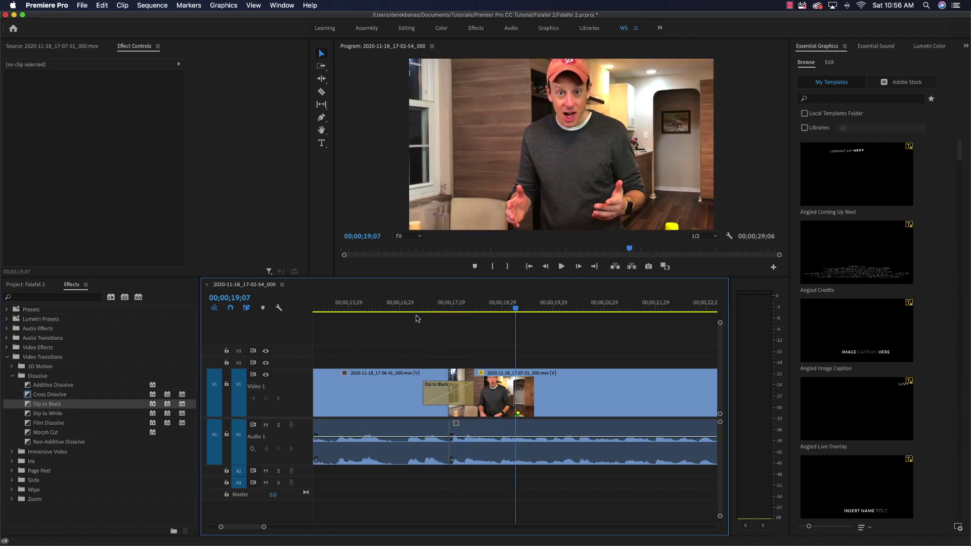
- Shorten the Dip to Black transition to 15 frames and replay the cut
drag(427, 395, 438, 395)
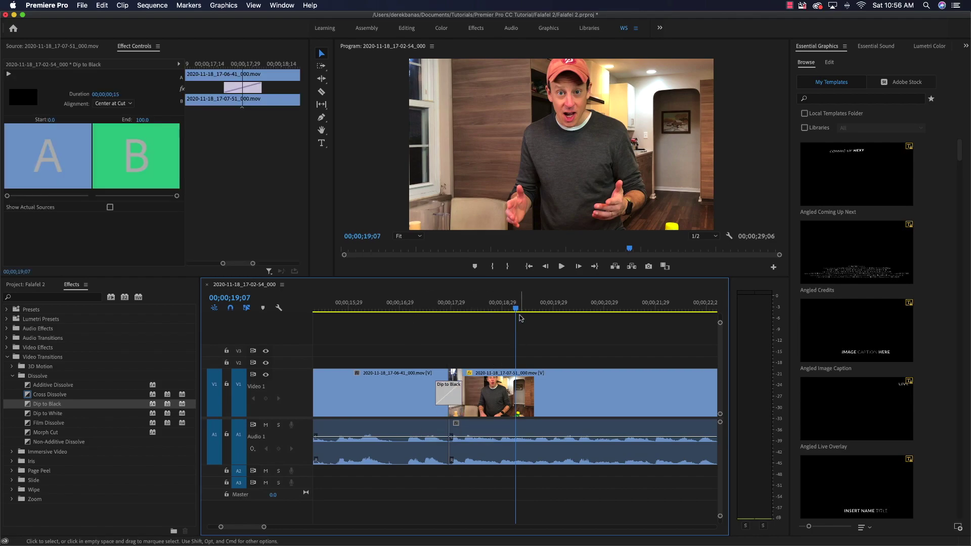
click(423, 309)
key(space)
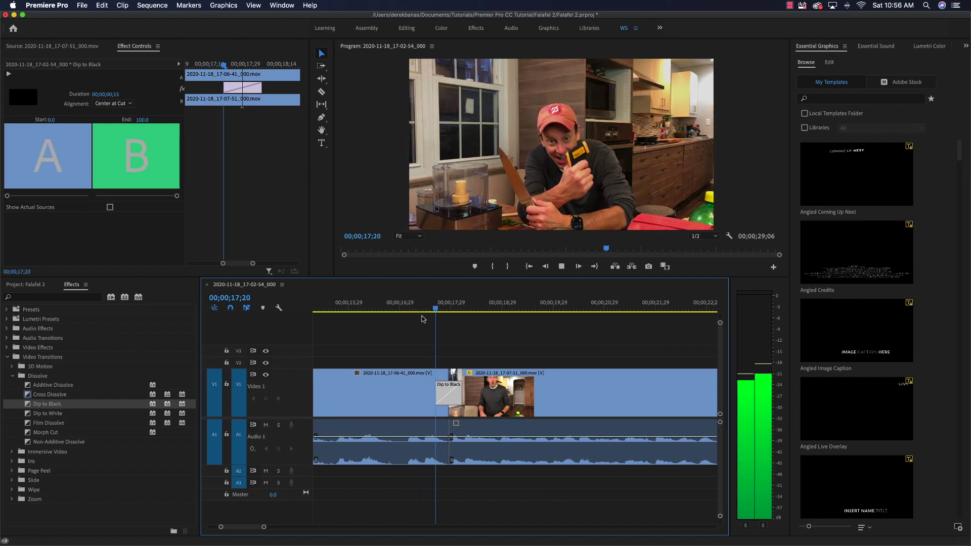
key(space)
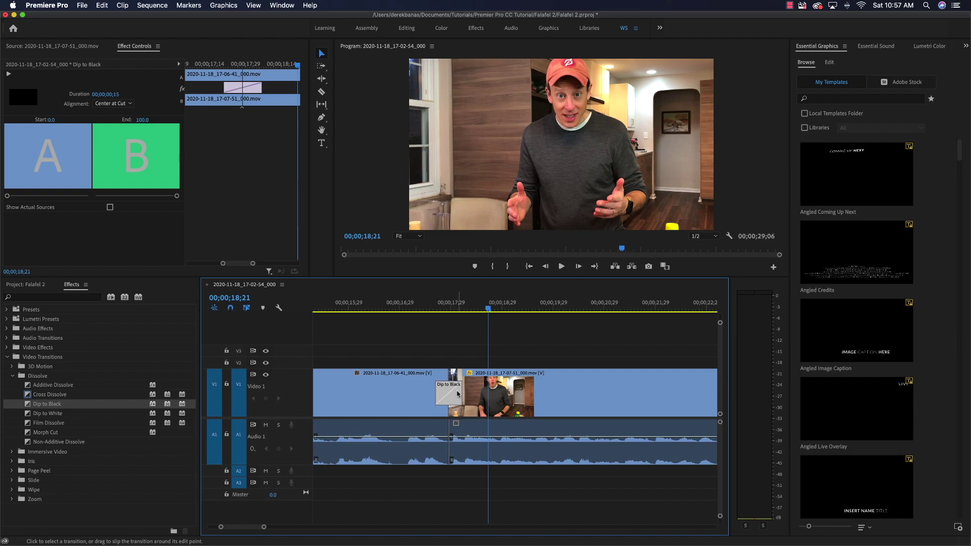
- Replace the Dip to Black with a 9-frame Cross Dissolve at the cut and play it back
key(Delete)
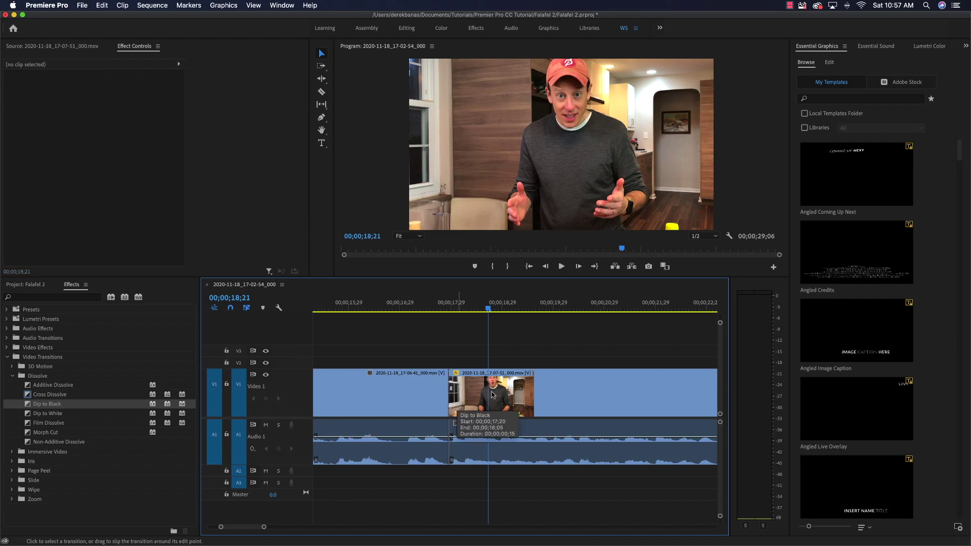
drag(27, 396, 448, 395)
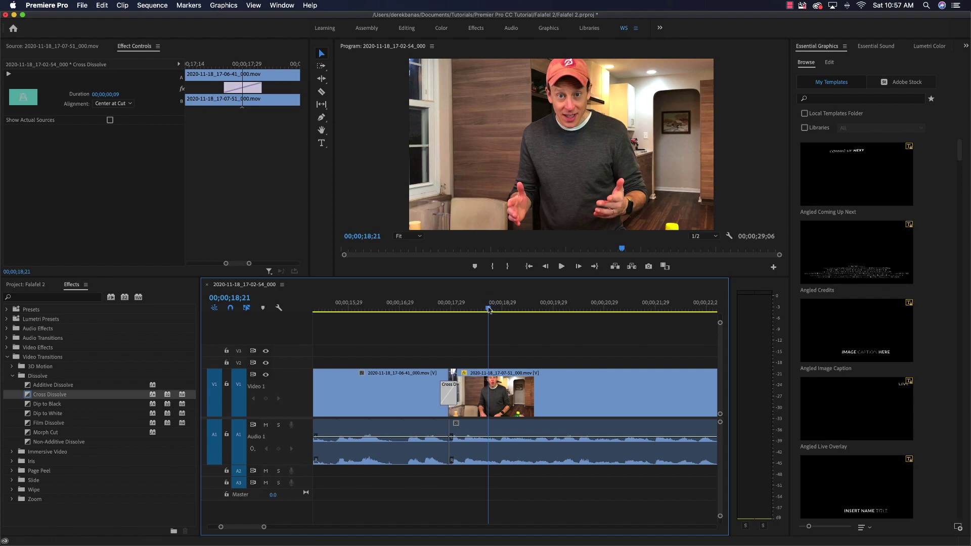
drag(489, 309, 429, 311)
key(space)
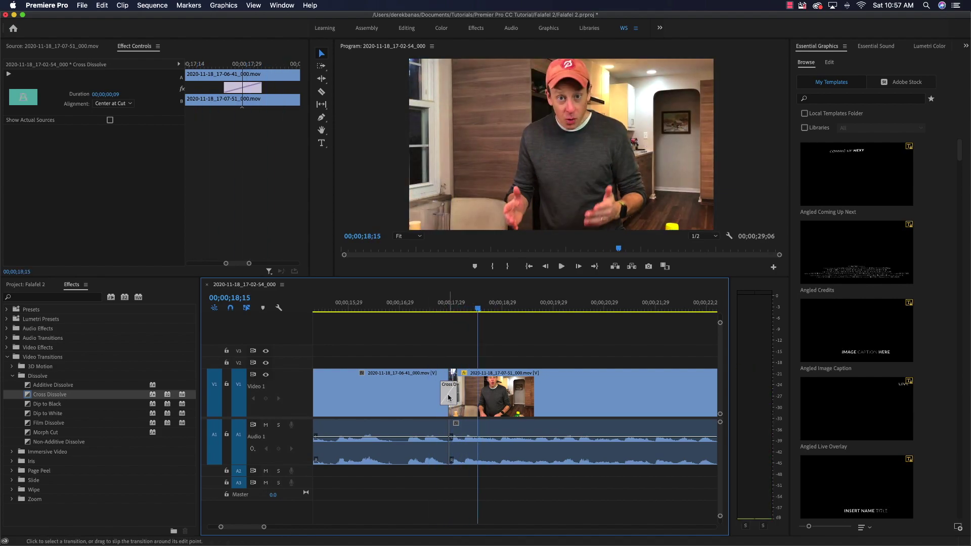
- Remove the Cross Dissolve from the cut and bring up the Lumetri Color controls
key(Delete)
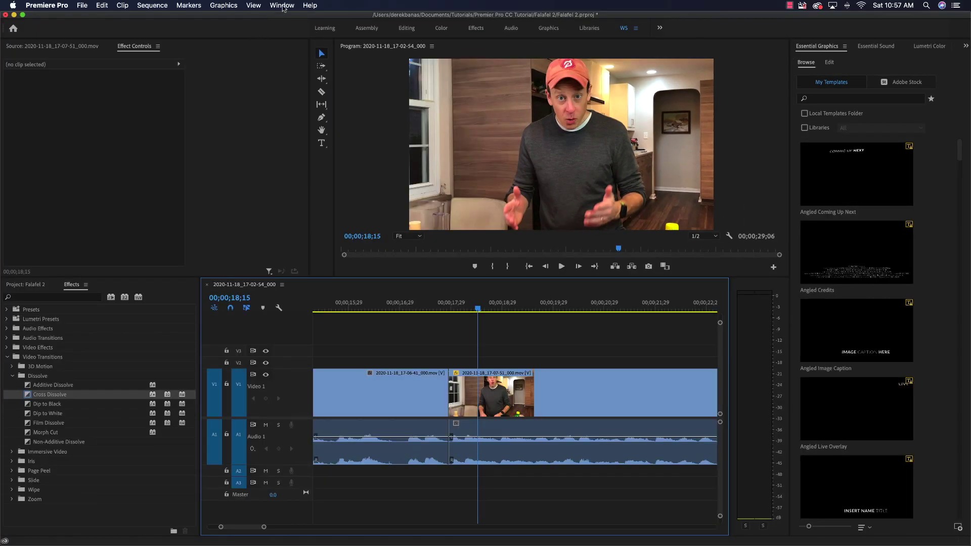
click(282, 6)
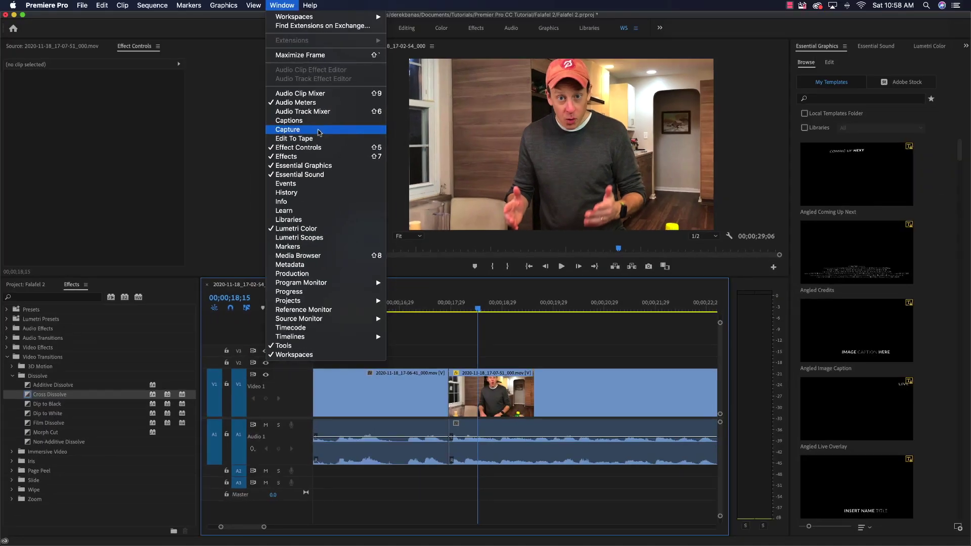
click(437, 10)
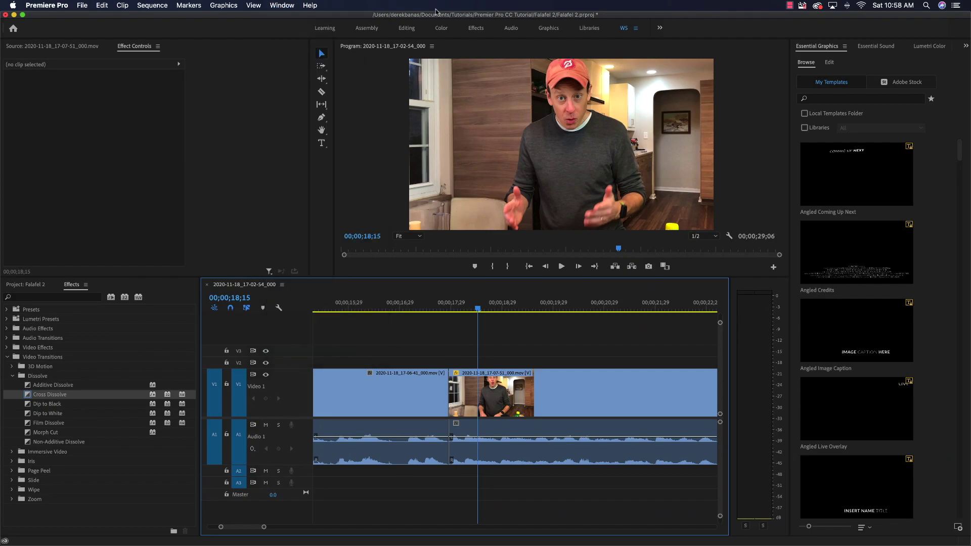
click(258, 118)
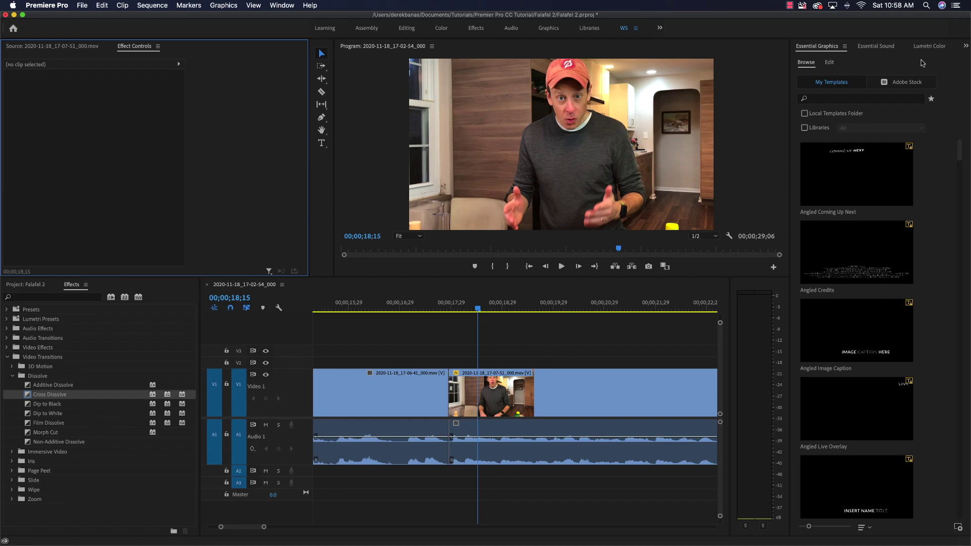
click(930, 46)
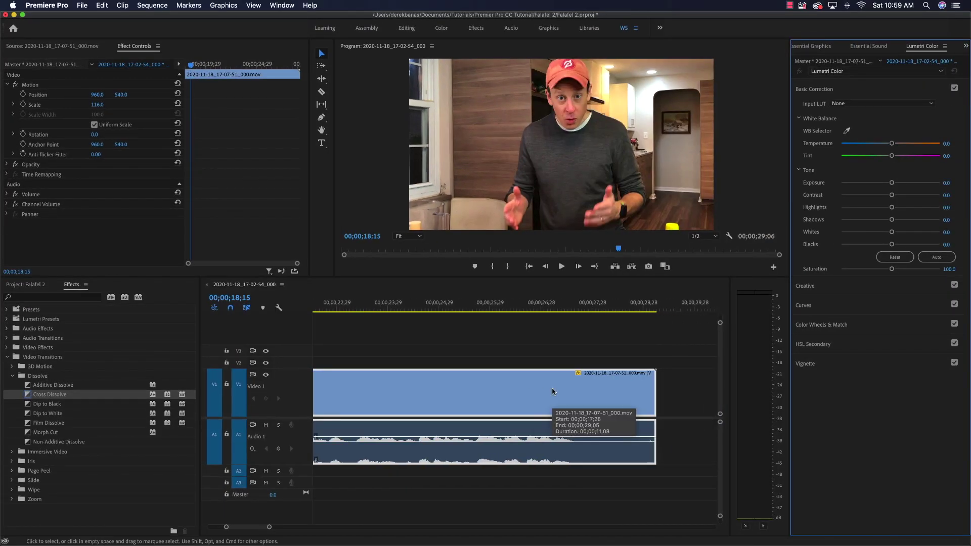
- Split the 17-07-51 clip where its speech ends and delete the silent tail
key(c)
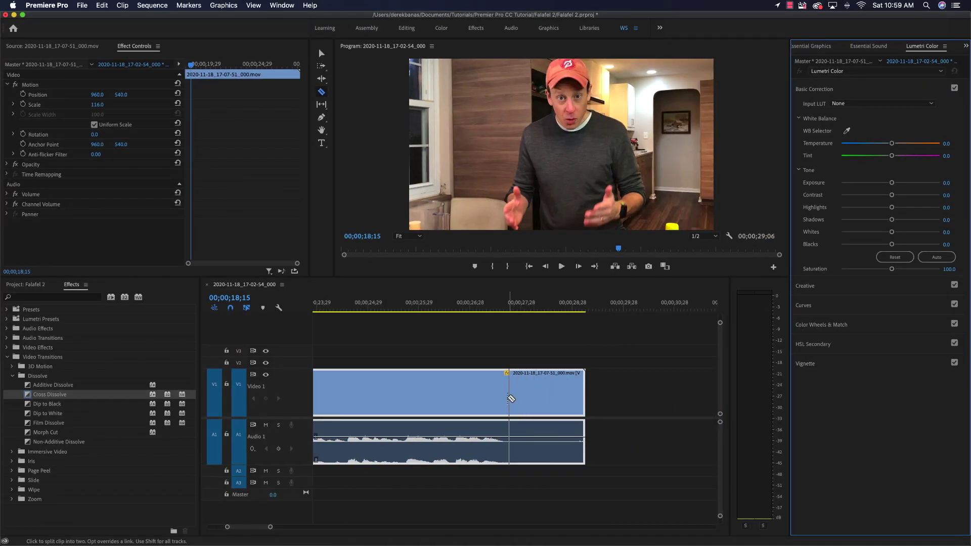
click(508, 399)
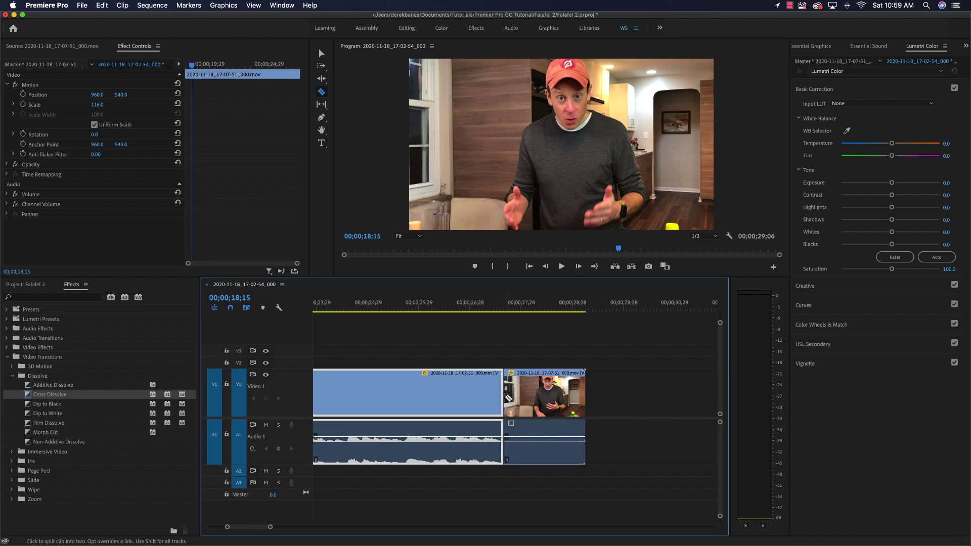
key(v)
click(557, 403)
key(Delete)
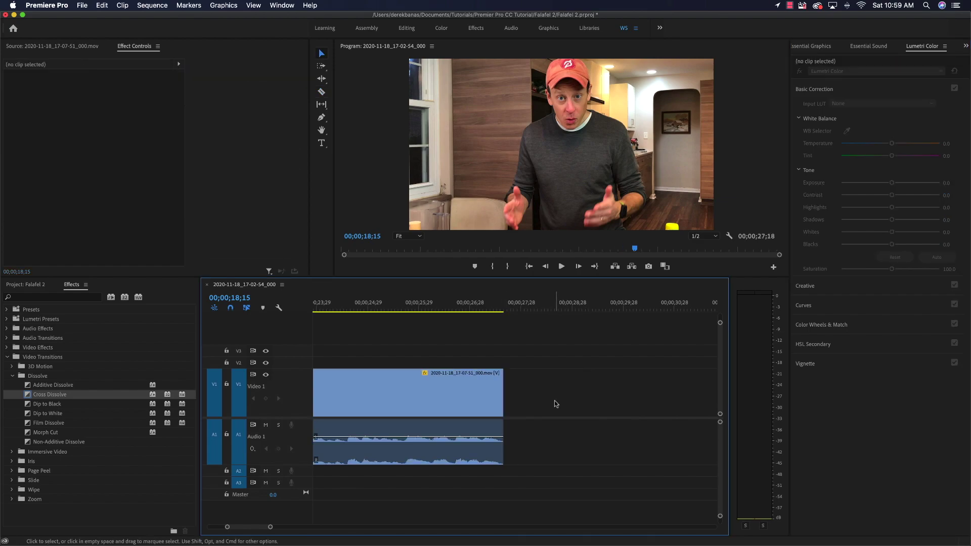
- Briefly play back the opening of the sequence, then bring the end of the 17-07-51 clip back into view
click(481, 306)
key(space)
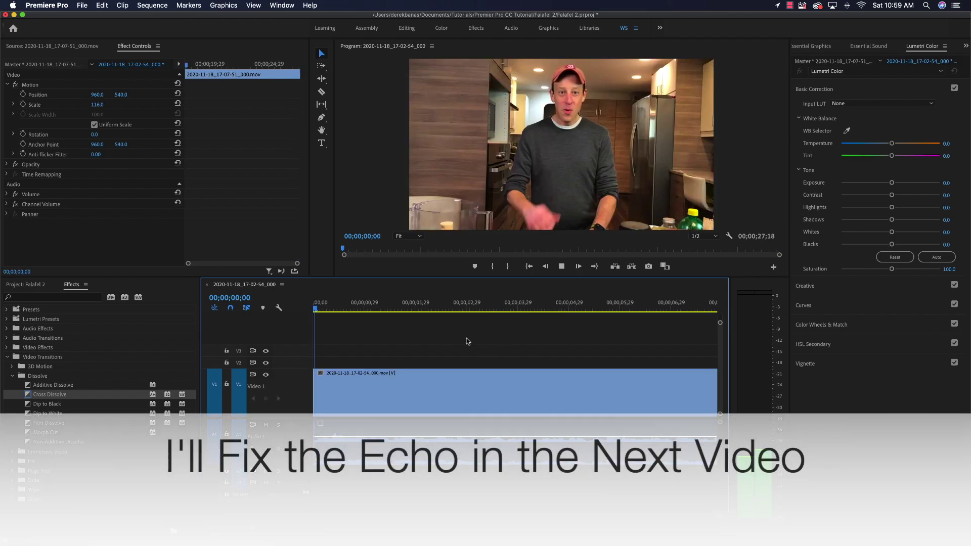
scroll(481, 384, down, 10)
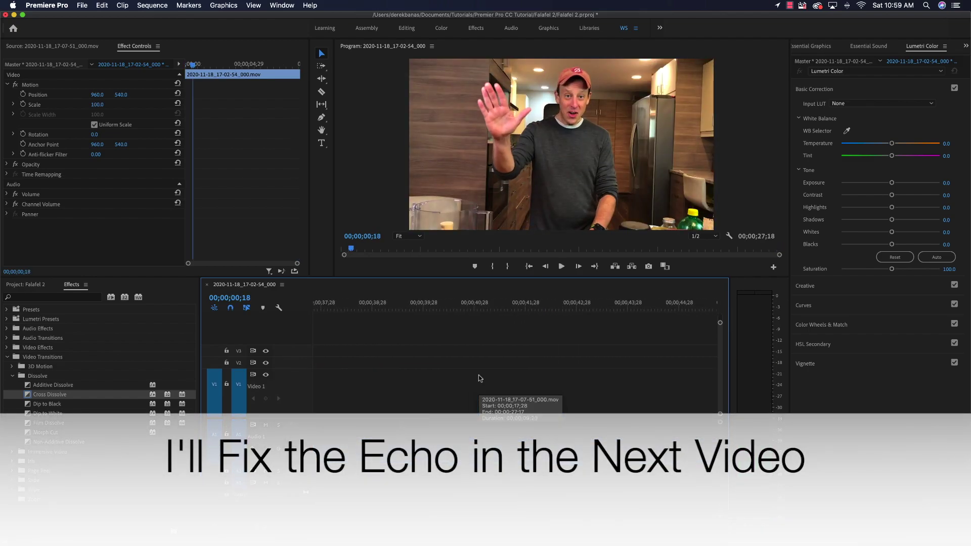
scroll(553, 392, up, 5)
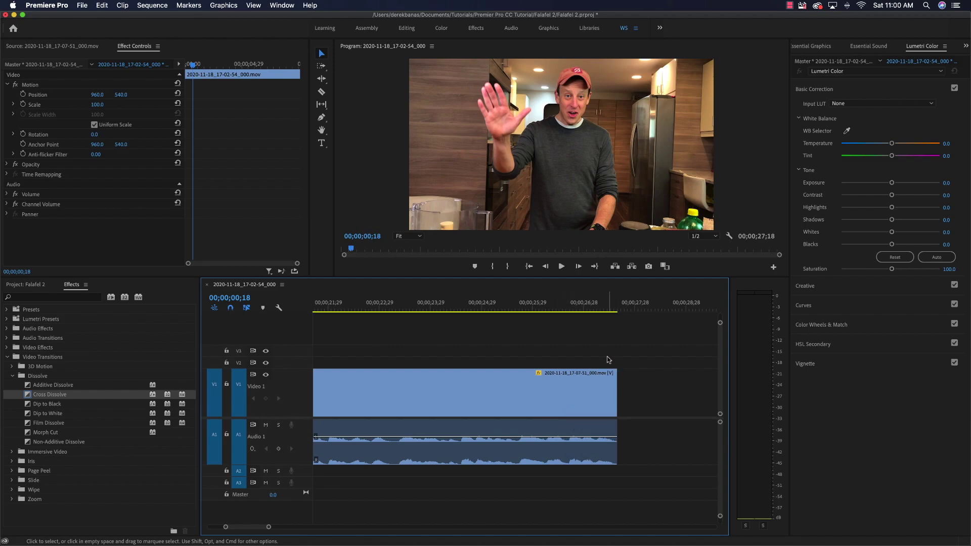
- Apply automatic Lumetri tone correction to the 17-07-51 clip at 00;00;26;20 and expand its Basic Correction settings in the effect controls
click(569, 309)
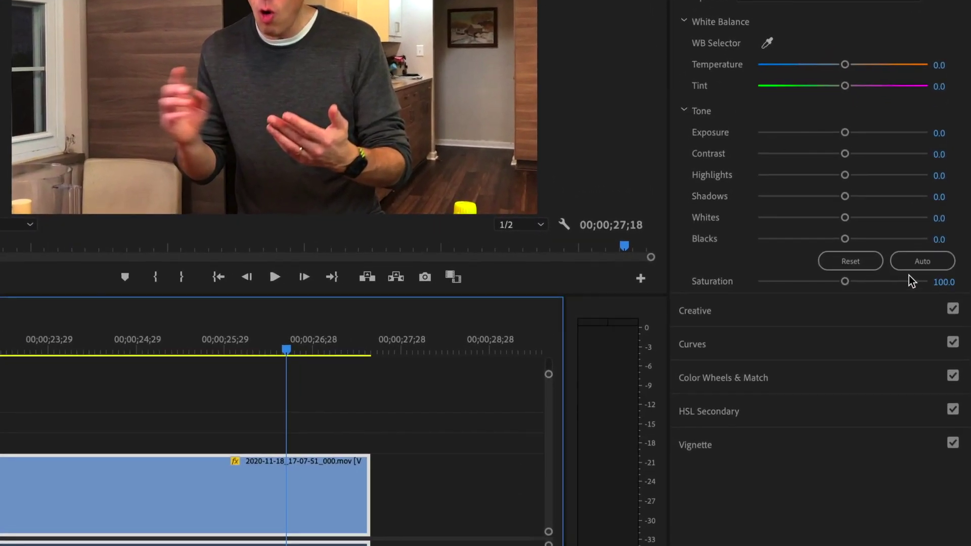
click(923, 263)
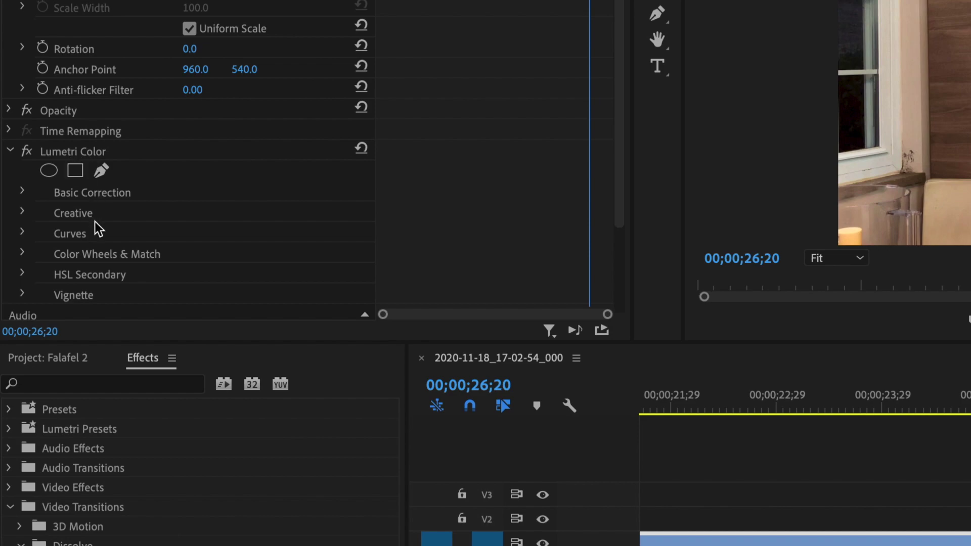
click(23, 192)
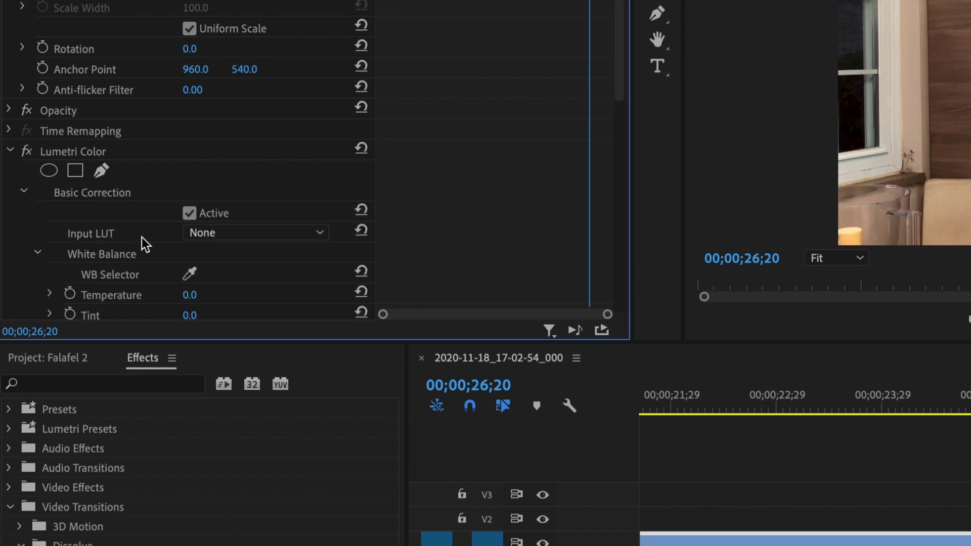
- Keyframe the 17-07-51 clip's Lumetri Exposure from 0.0 at 00;00;26;21 to -7.0 at 00;00;27;16
scroll(142, 238, down, 5)
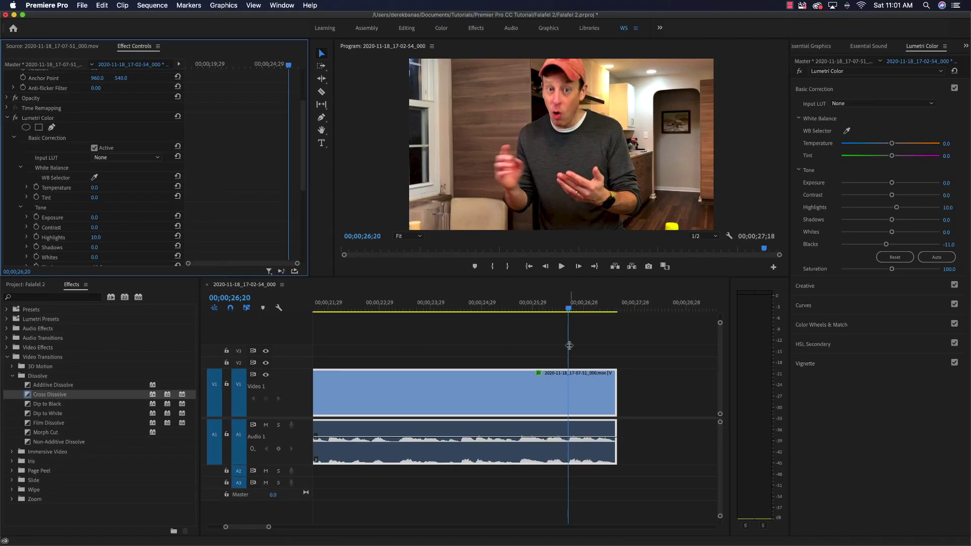
drag(568, 310, 571, 311)
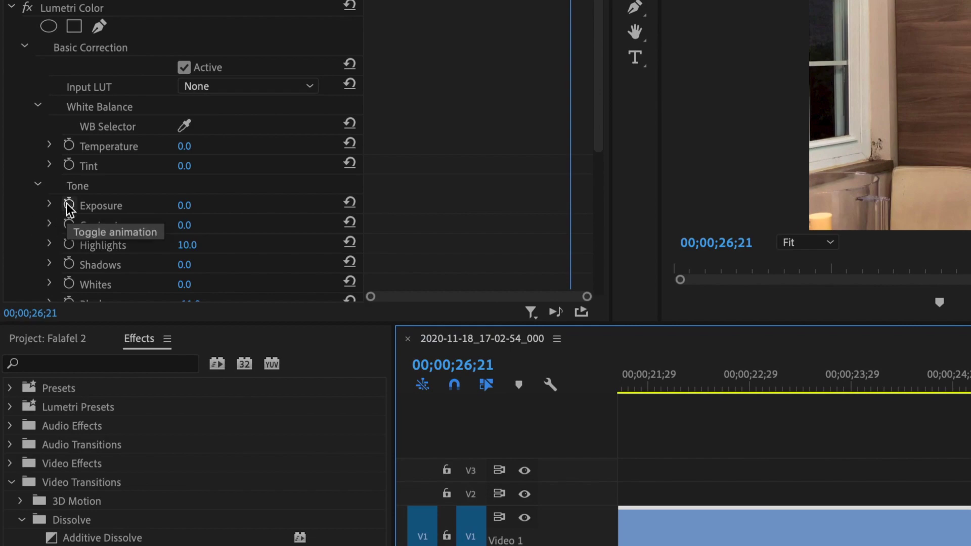
click(69, 205)
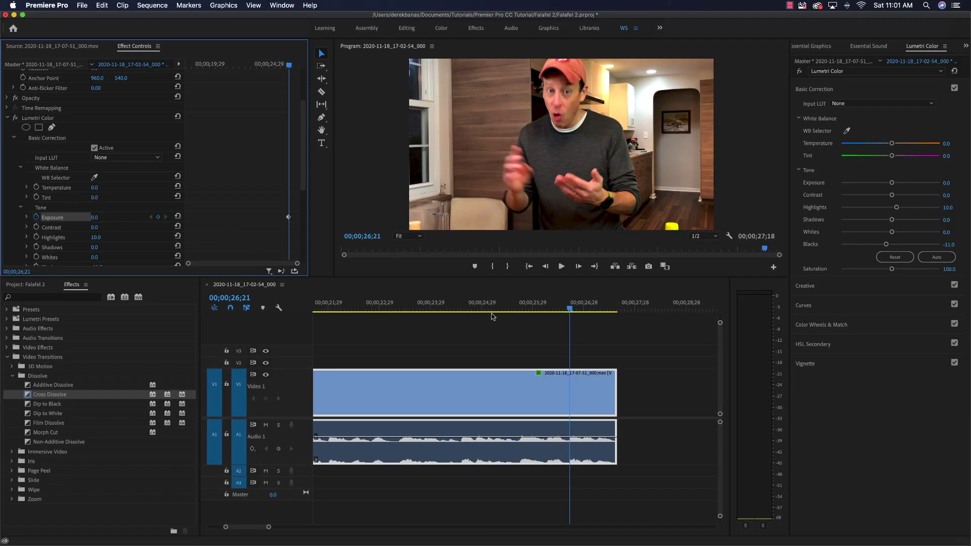
drag(568, 310, 618, 309)
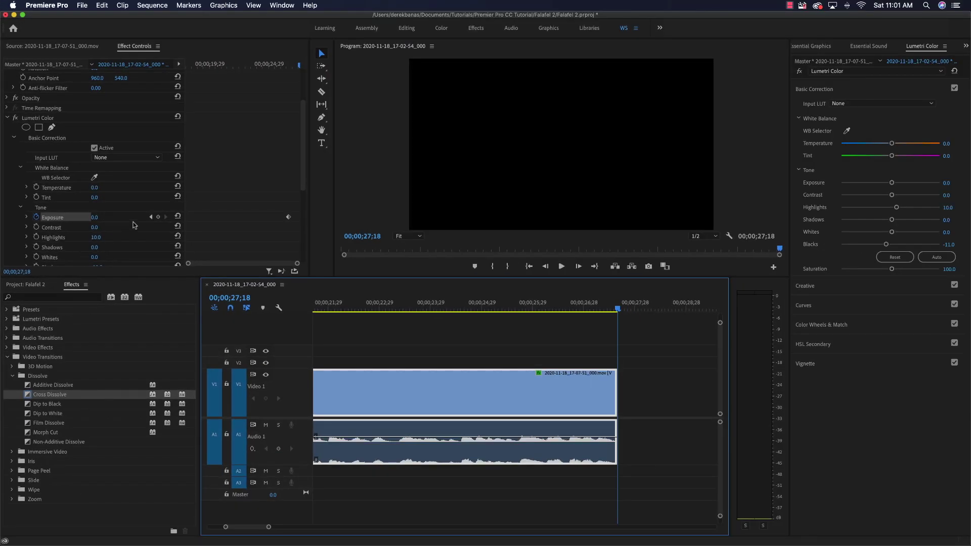
drag(96, 221, 68, 220)
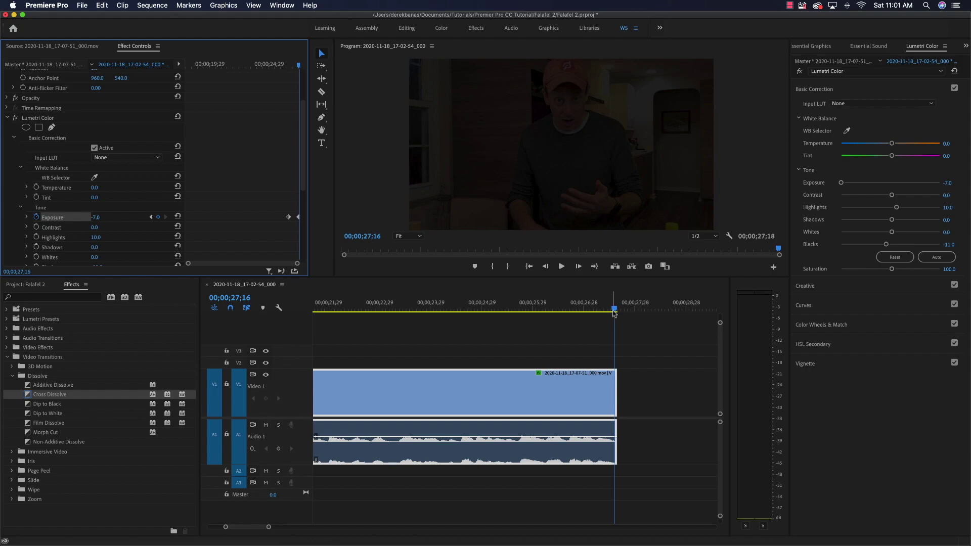
- Play back the end of the 17-07-51 clip from 00;00;25;28 to check the exposure fade
drag(615, 312, 531, 318)
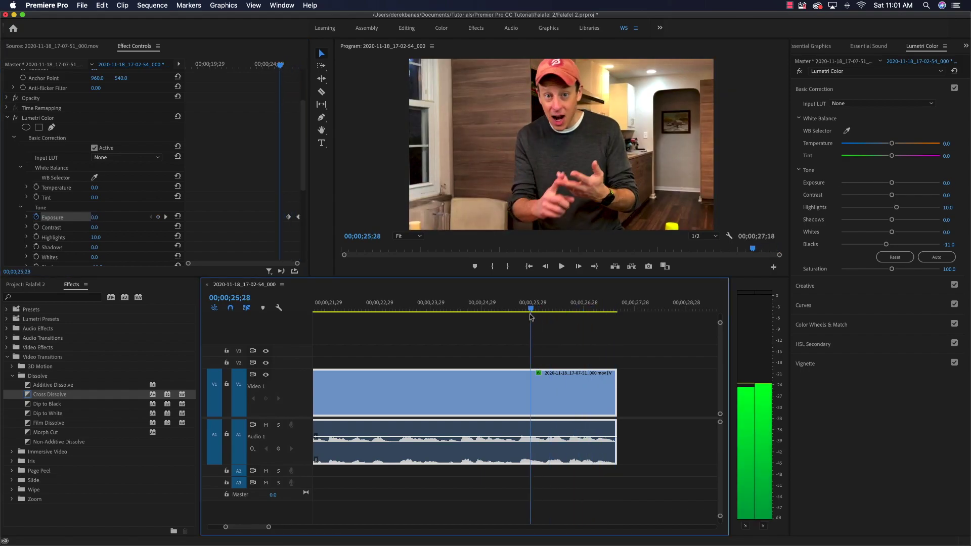
key(space)
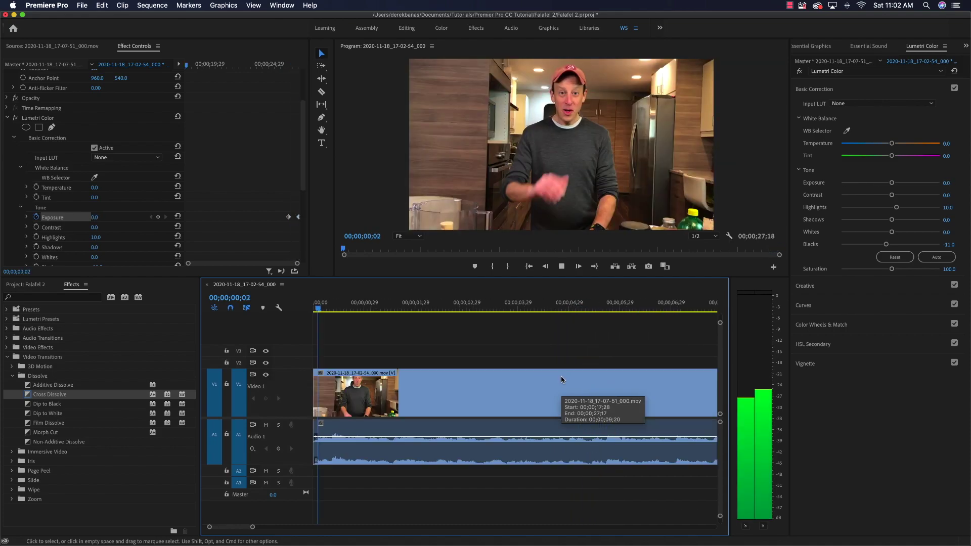
key(space)
scroll(561, 379, right, 10)
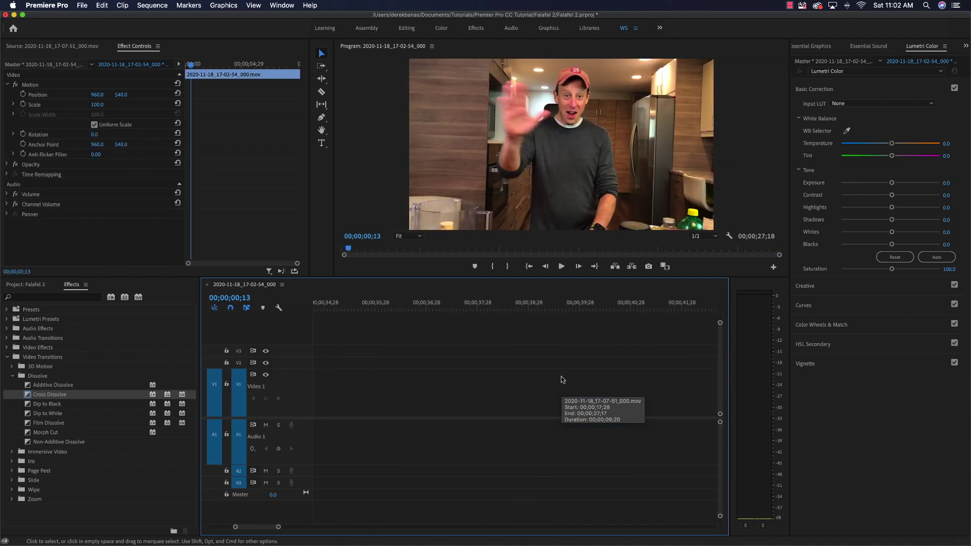
scroll(622, 386, left, 3)
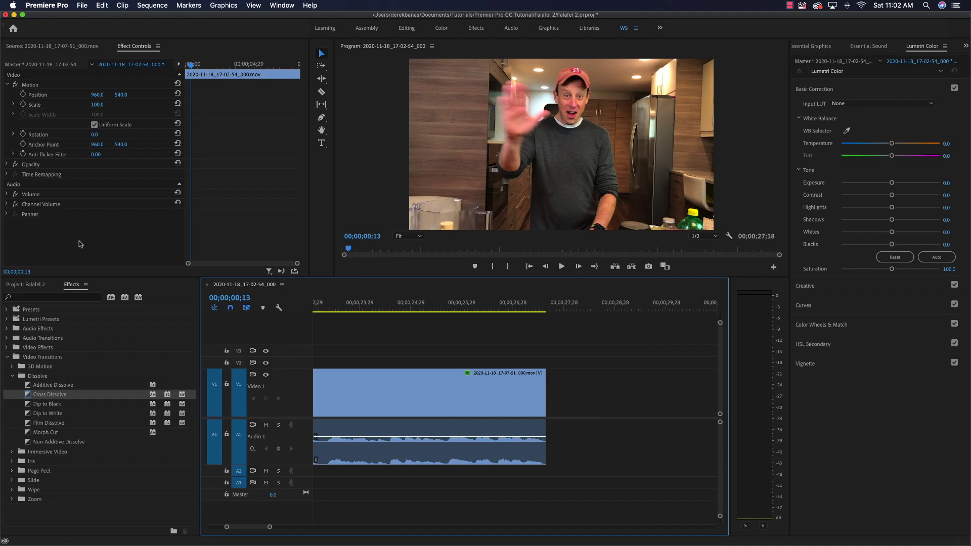
- Delete the Lumetri Color effect from the 17-07-51 clip
click(478, 421)
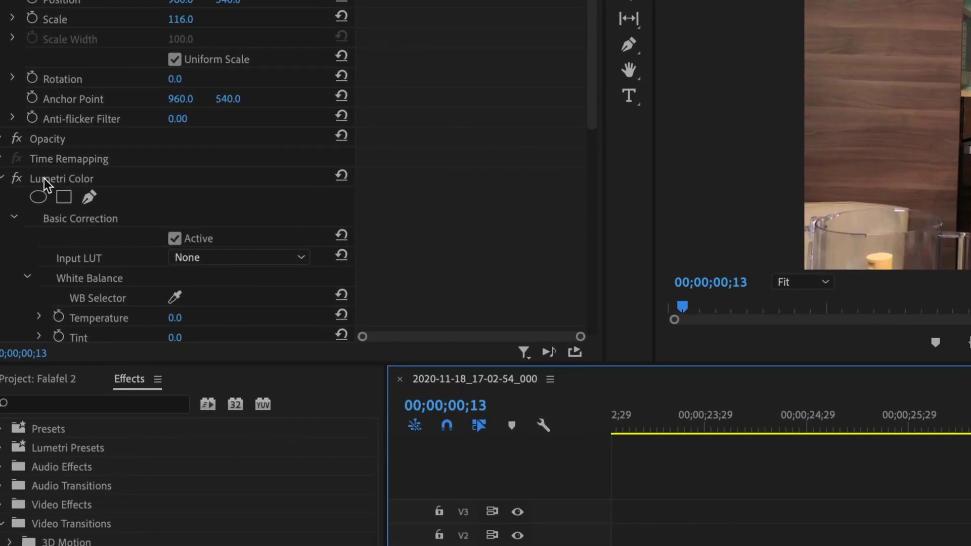
click(30, 184)
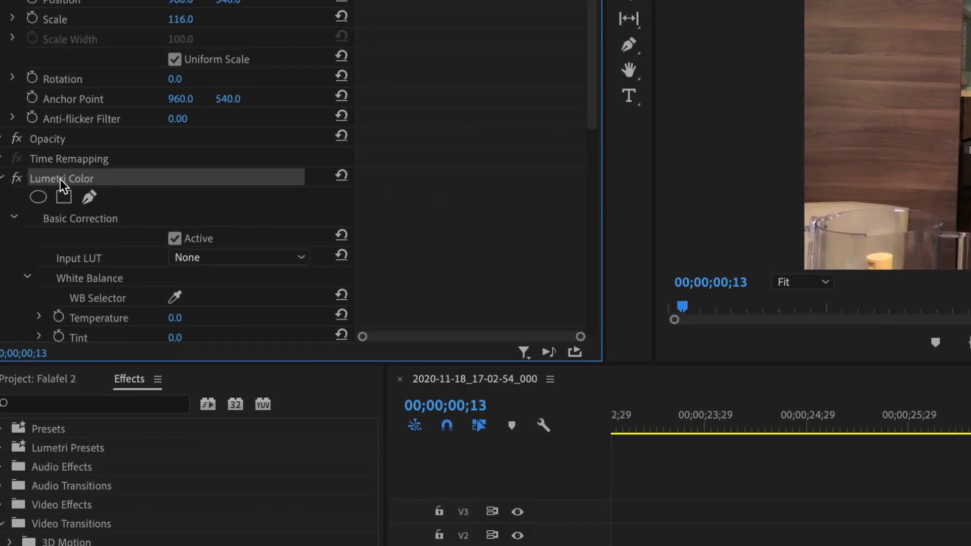
key(Delete)
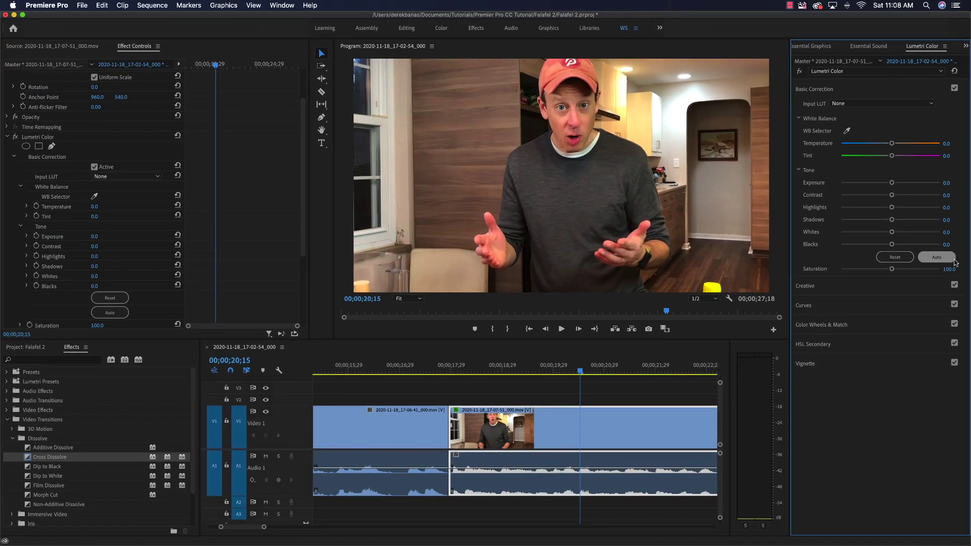
- Auto-correct the clip's tone, and at 00;00;20;01 adjust Exposure to 0.3, Contrast 1.4, Highlights 36.8, Shadows -29.2, Whites -21.5 and Blacks 47.4
click(943, 262)
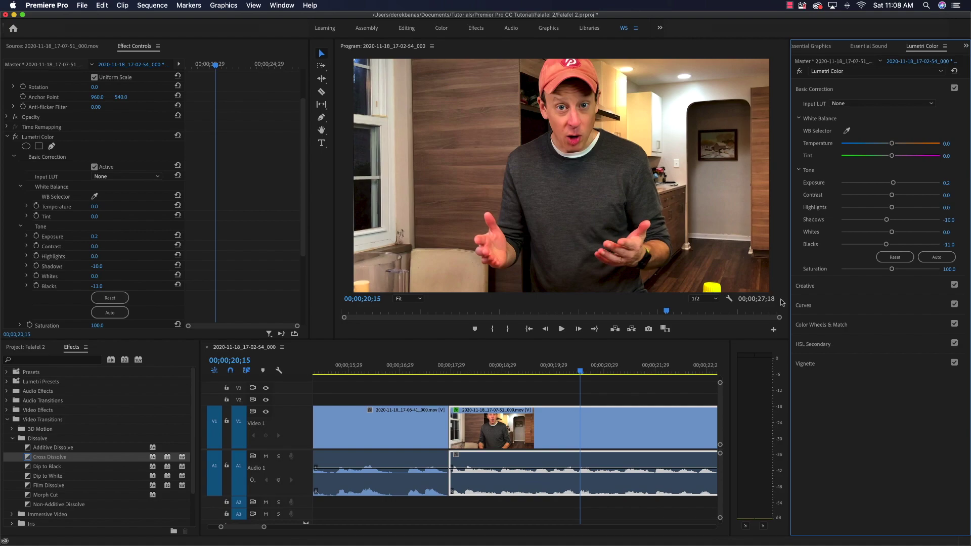
drag(580, 373, 557, 375)
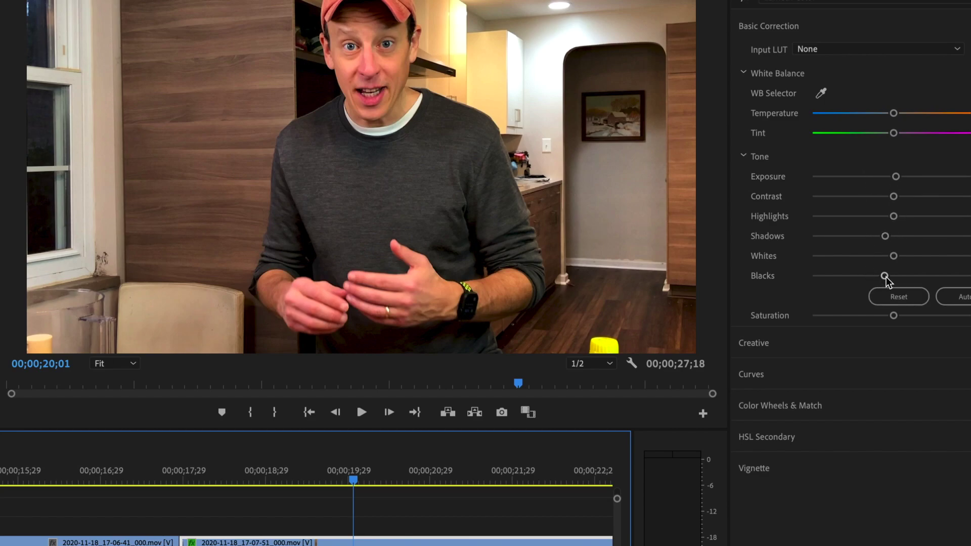
drag(886, 279, 930, 280)
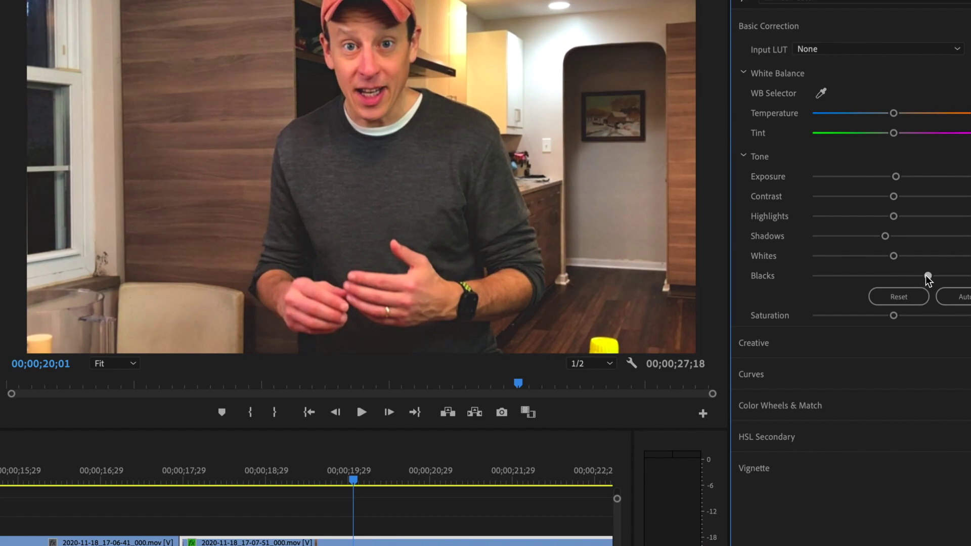
drag(928, 279, 875, 236)
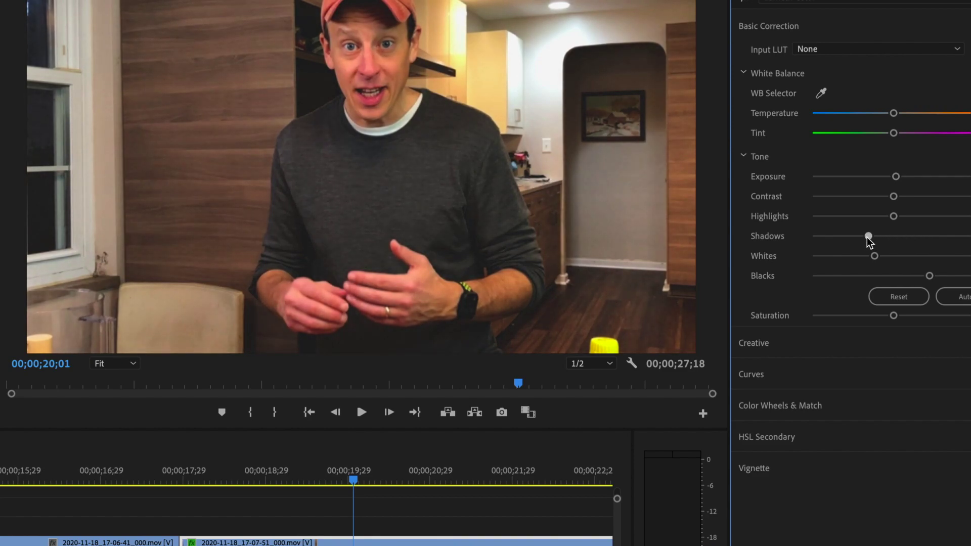
drag(897, 216, 921, 216)
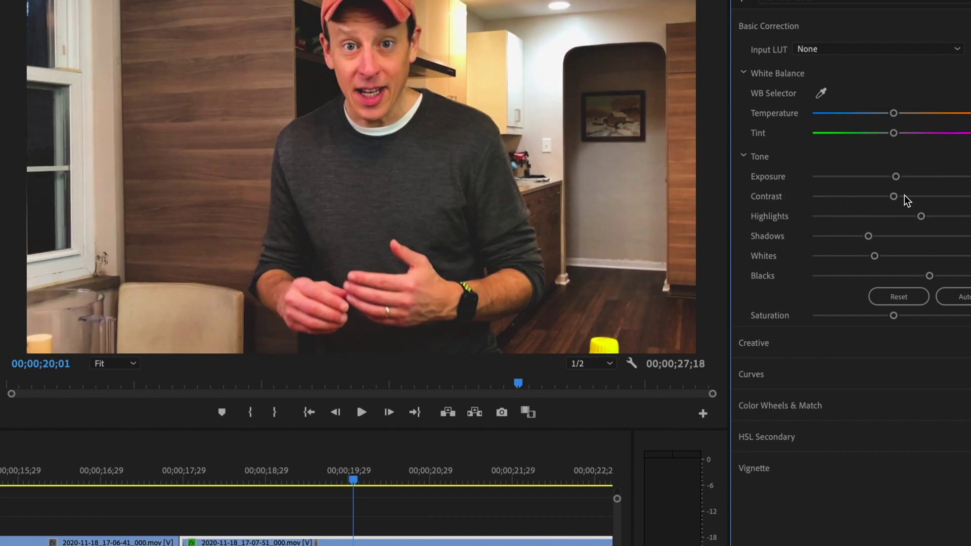
drag(894, 197, 895, 175)
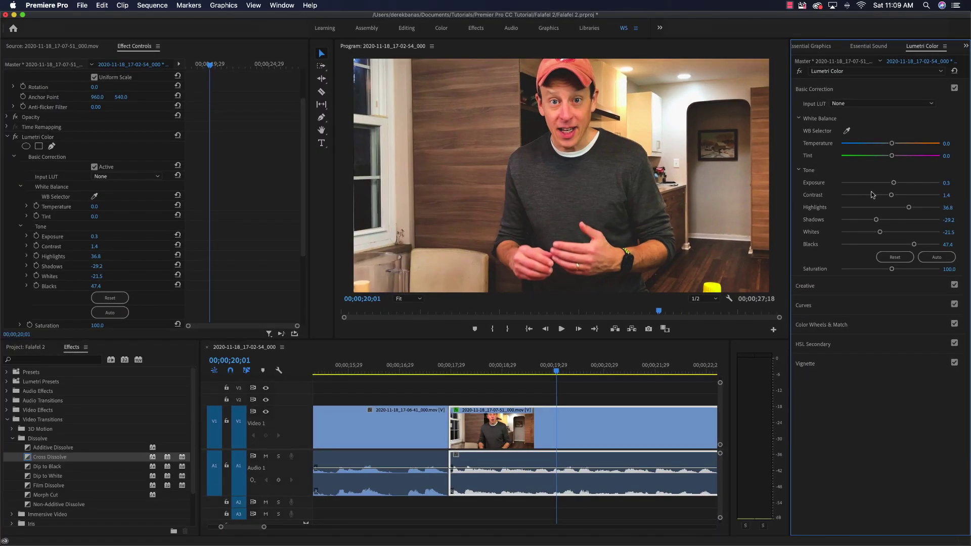
- Undo the manual tone adjustments and reapply automatic tone correction to the 17-07-51 clip at 00;00;20;01
double_click(872, 195)
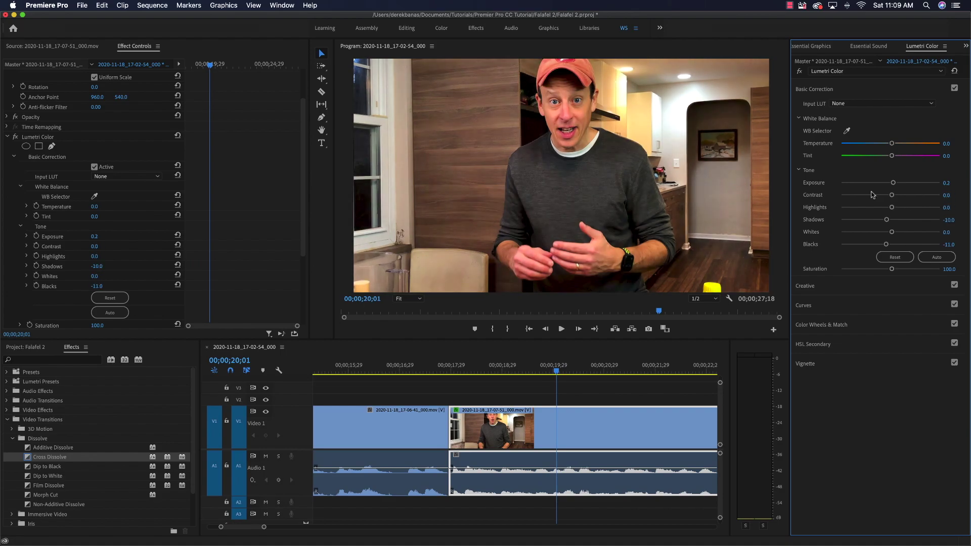
click(937, 257)
scroll(44, 223, down, 5)
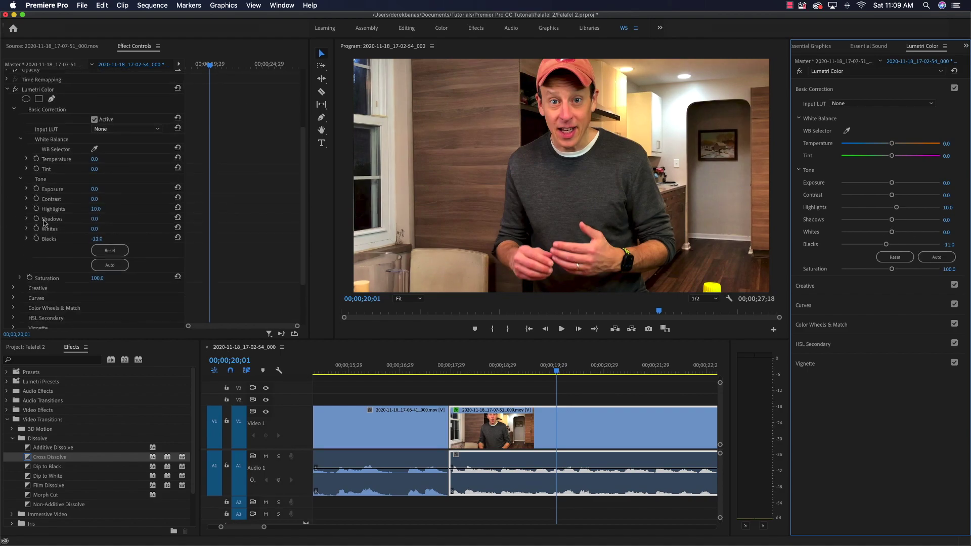
scroll(44, 223, up, 5)
scroll(43, 222, up, 3)
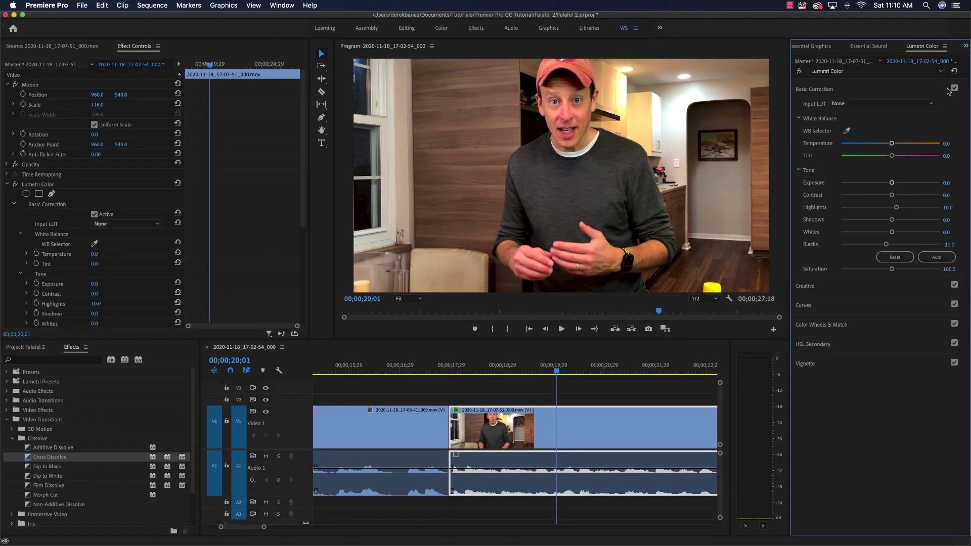
- Expand the Lumetri Creative settings and show a side-by-side before-and-after comparison of the clip at 00;00;20;24
click(845, 291)
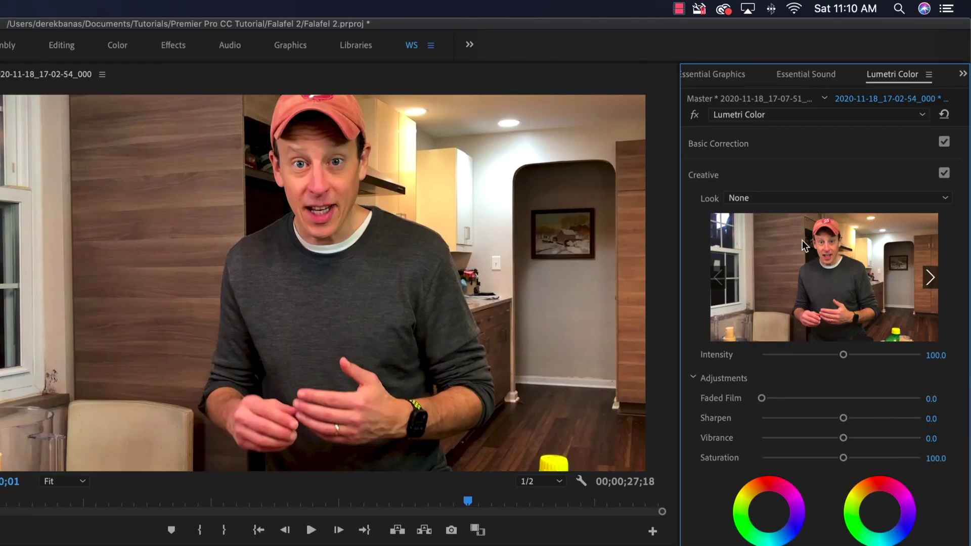
click(752, 198)
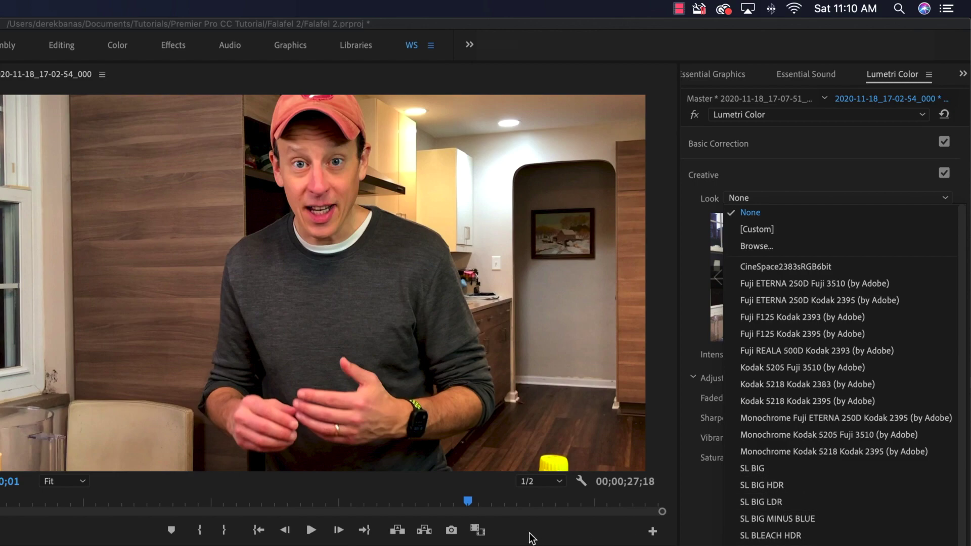
click(585, 530)
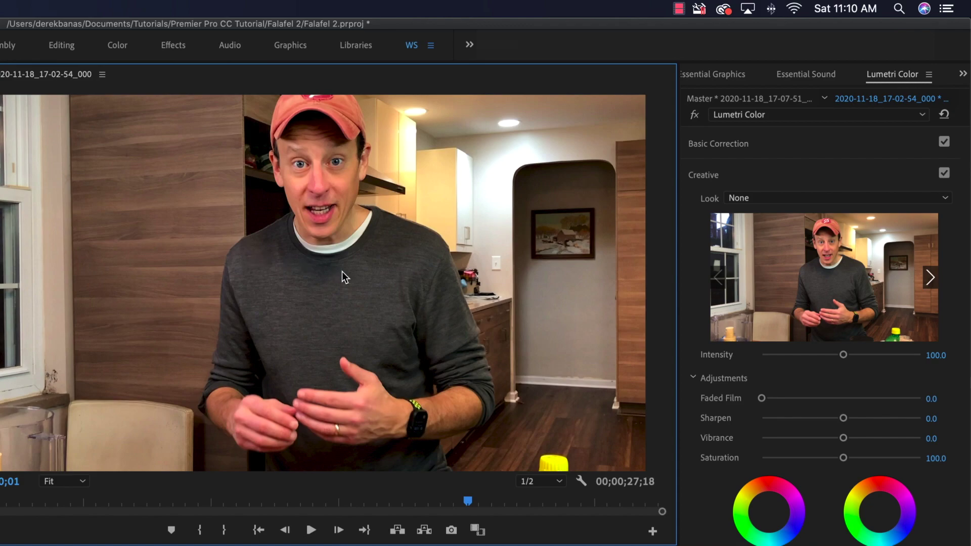
click(478, 531)
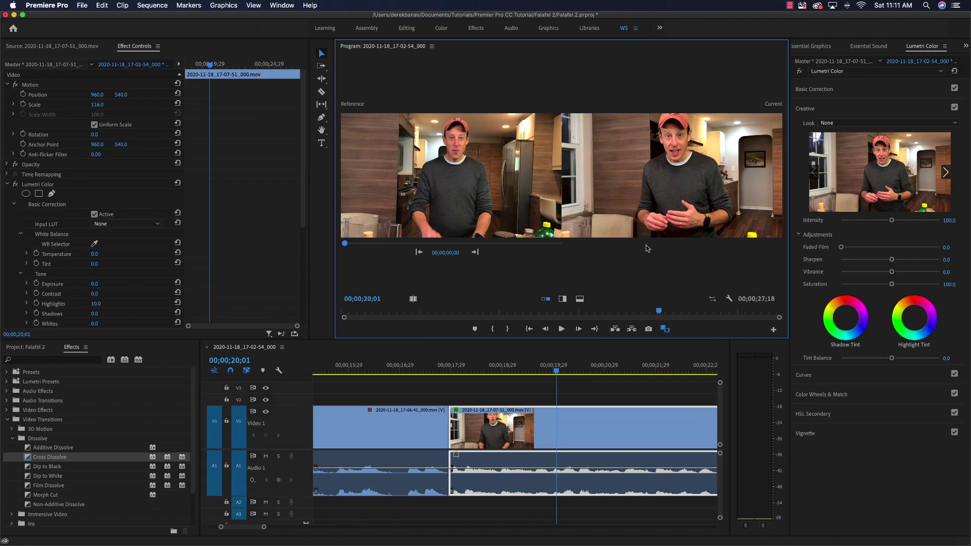
click(561, 329)
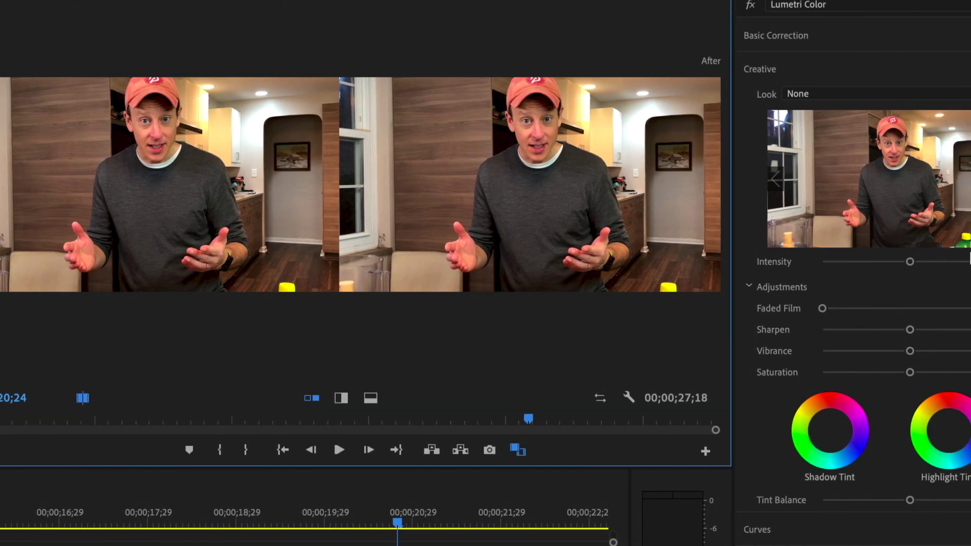
- Apply the SL NOIR HDR creative look to the 17-07-51 clip
click(855, 99)
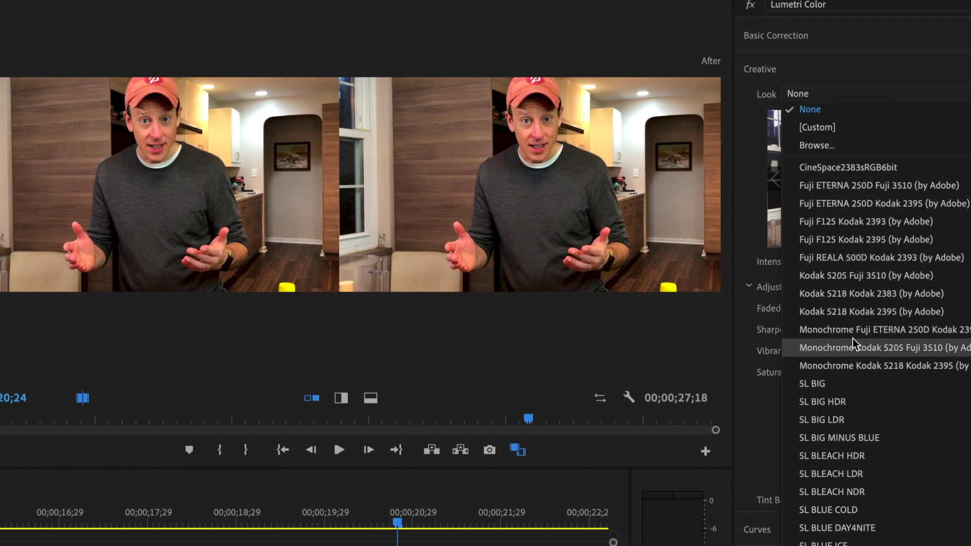
scroll(864, 370, down, 4)
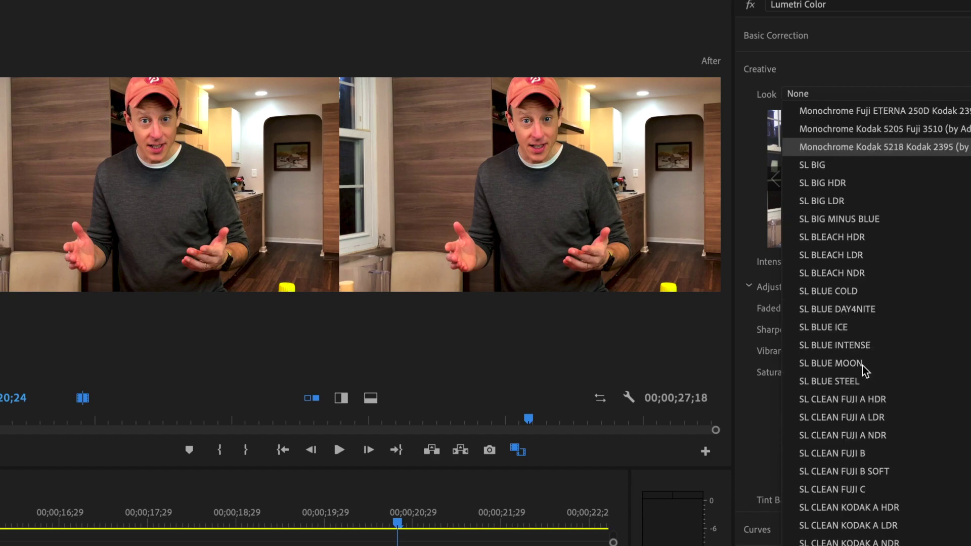
scroll(864, 371, down, 5)
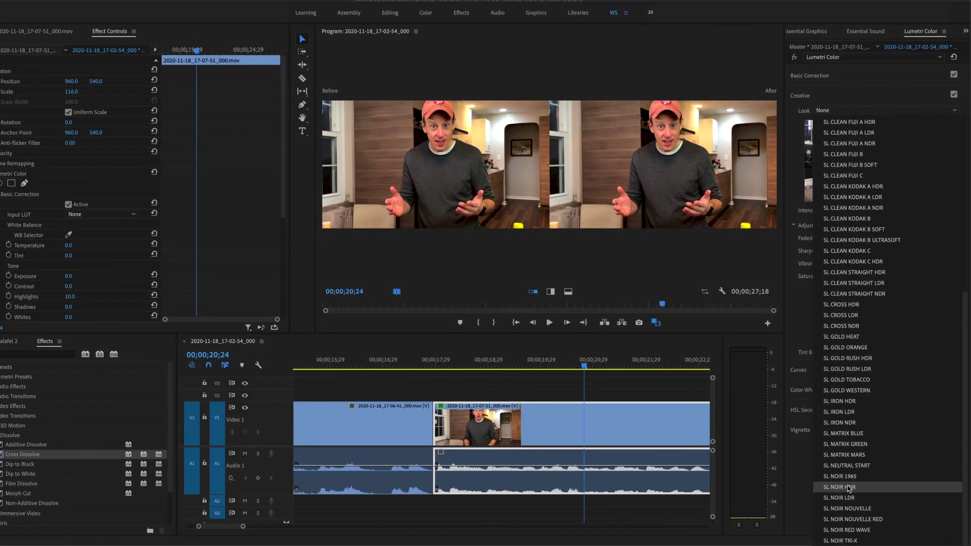
click(853, 488)
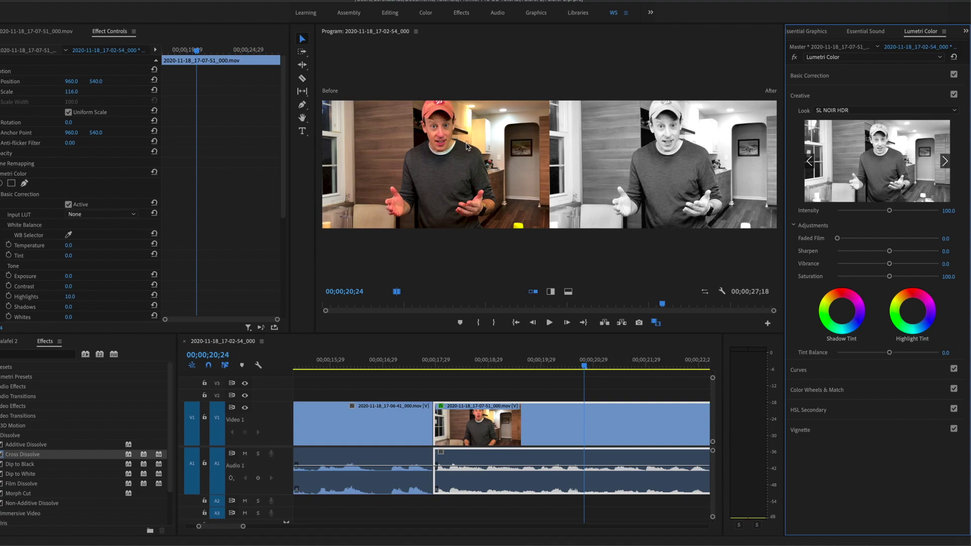
- Try a slight shadow tint change on the clip, and undo both the tint and the SL NOIR HDR look
click(843, 314)
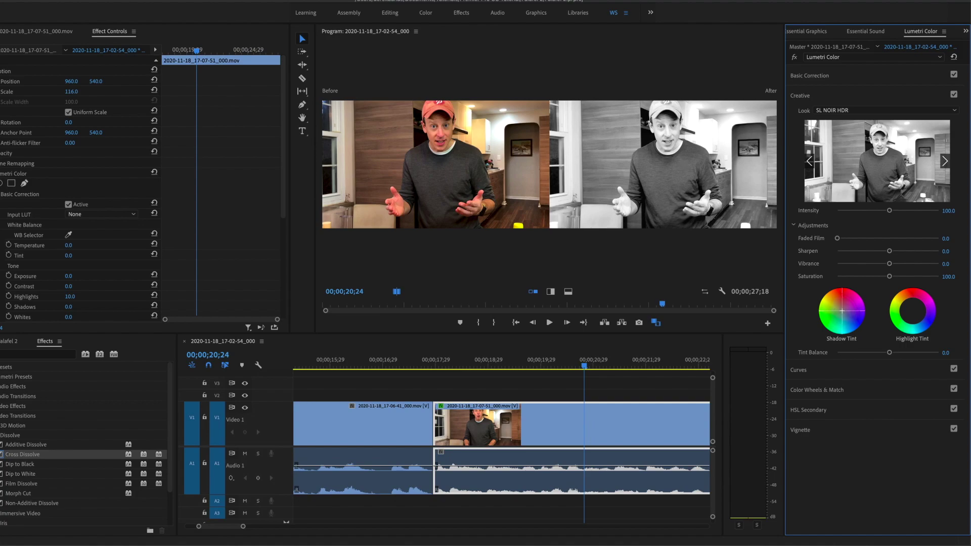
drag(844, 313, 846, 315)
key(ctrl+z)
key(ctrl+z)
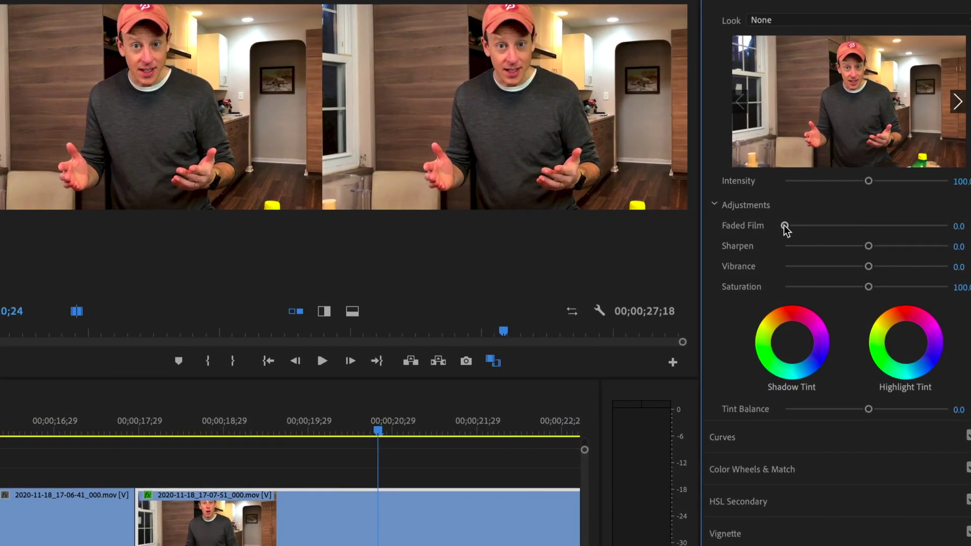
- Try Faded Film at 35.9, Sharpen at 36.8, Vibrance at -47.4 and Saturation at about 139, and undo these creative adjustments
drag(837, 238, 888, 289)
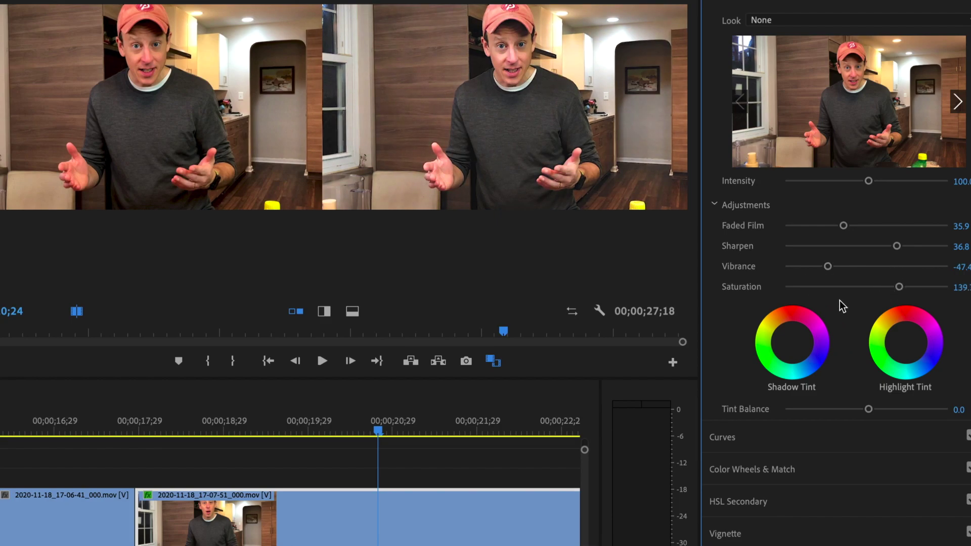
key(ctrl+z)
key(ctrl+z)
key(ctrl+z)
key(ctrl+z)
key(ctrl+z)
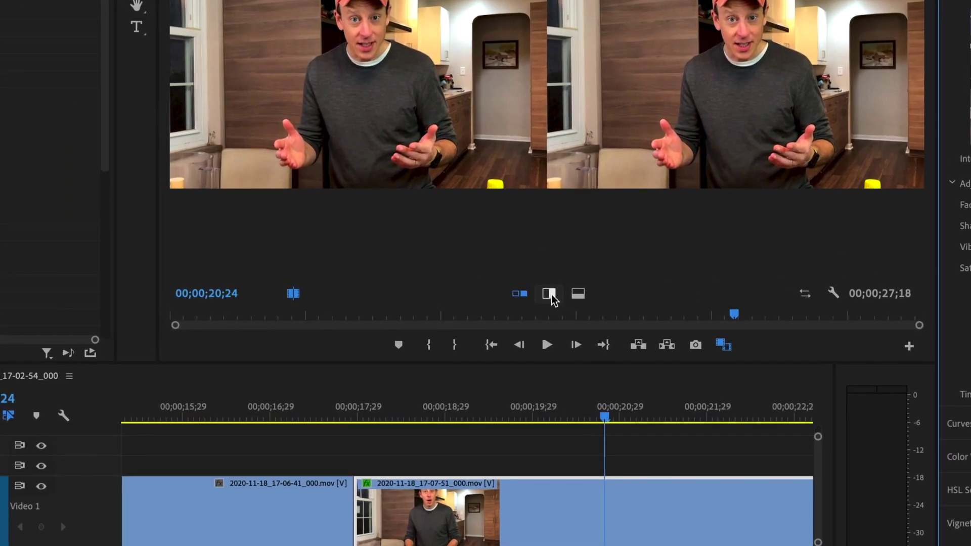
- Switch the before-and-after comparison to a vertical split of the frame
click(549, 295)
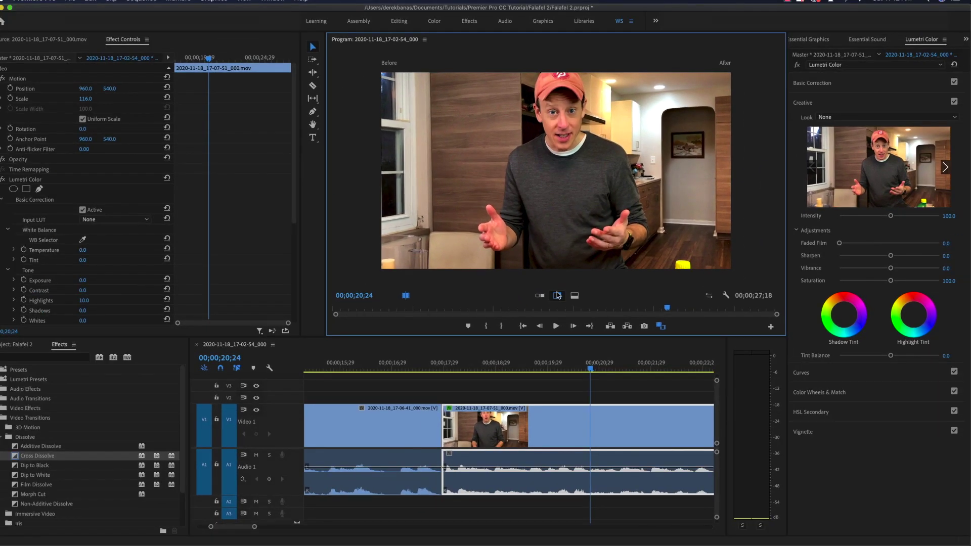
- Try the SL BLEACH HDR look on the 17-07-51 clip in the vertical split comparison, and undo it
click(558, 295)
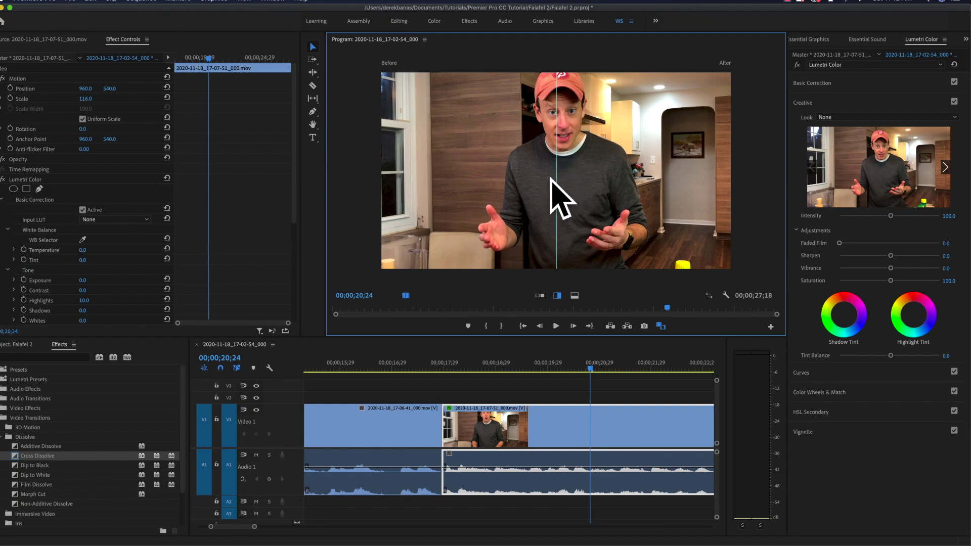
click(838, 120)
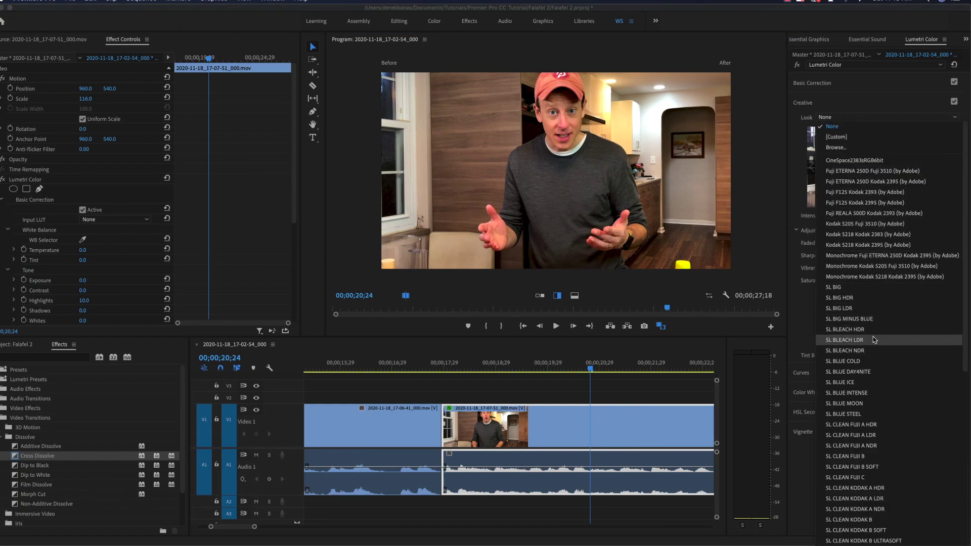
click(845, 329)
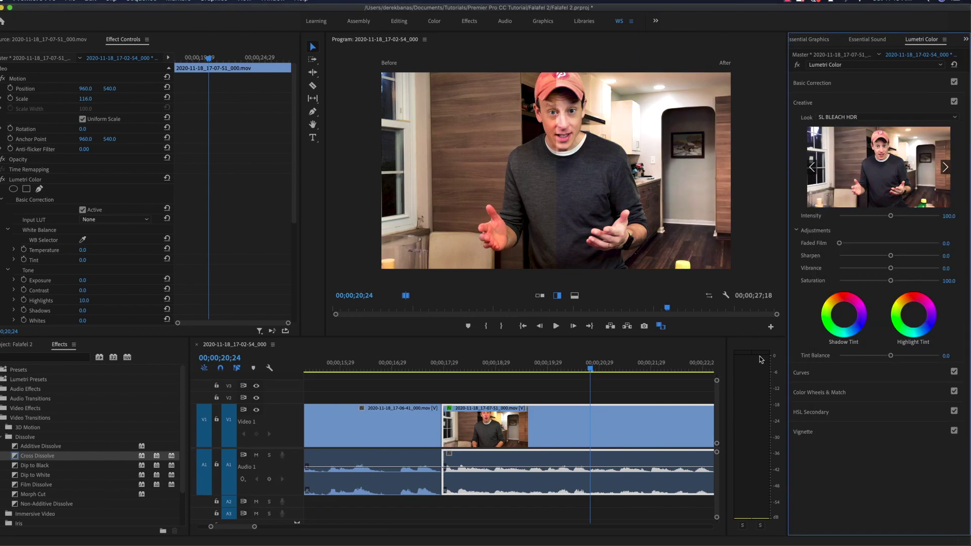
key(super+z)
- Switch the comparison to a horizontal split, try the SL BLUE MOON look on the clip, and undo the look
click(575, 298)
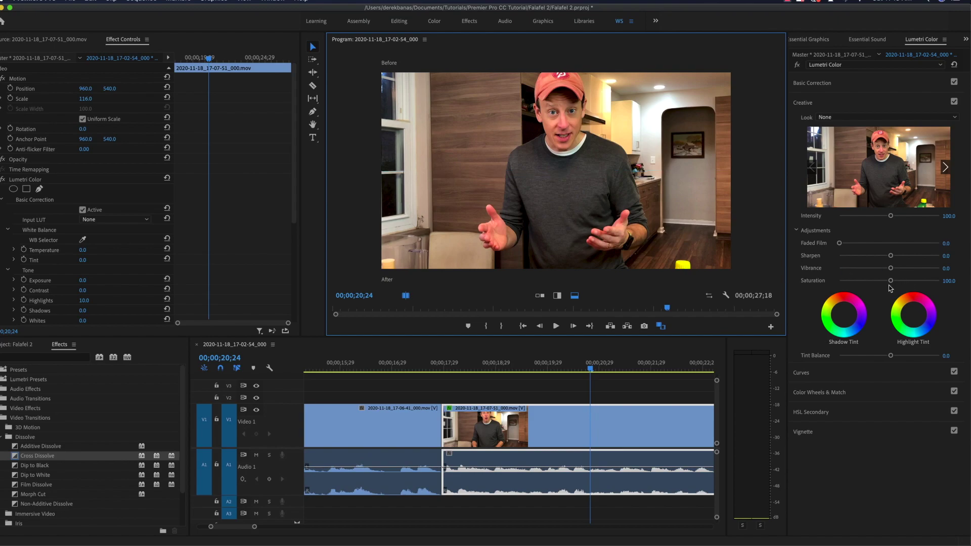
click(839, 117)
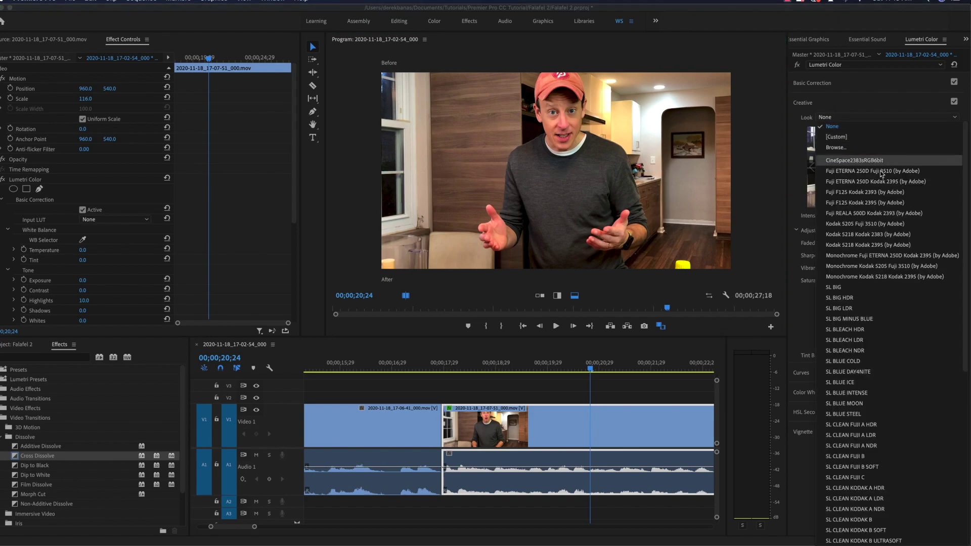
click(844, 403)
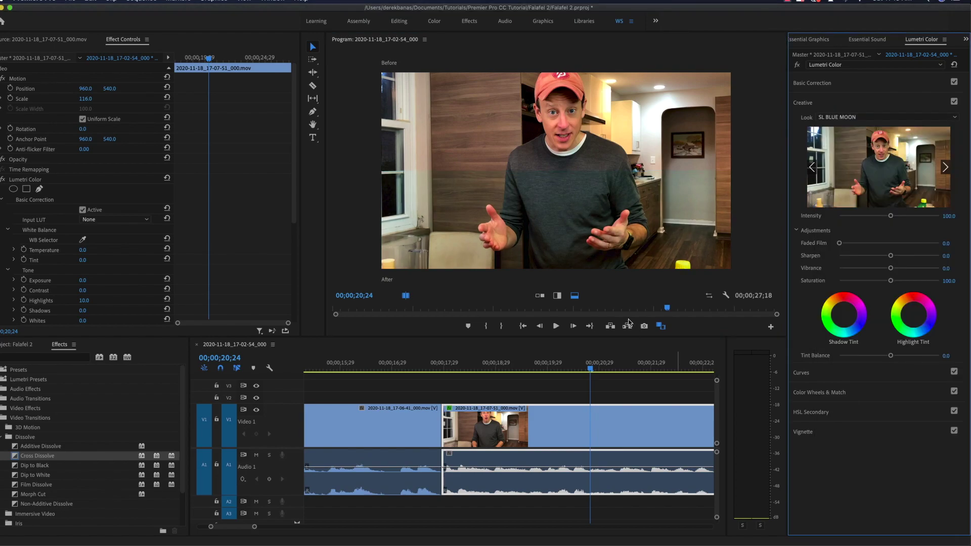
key(super+z)
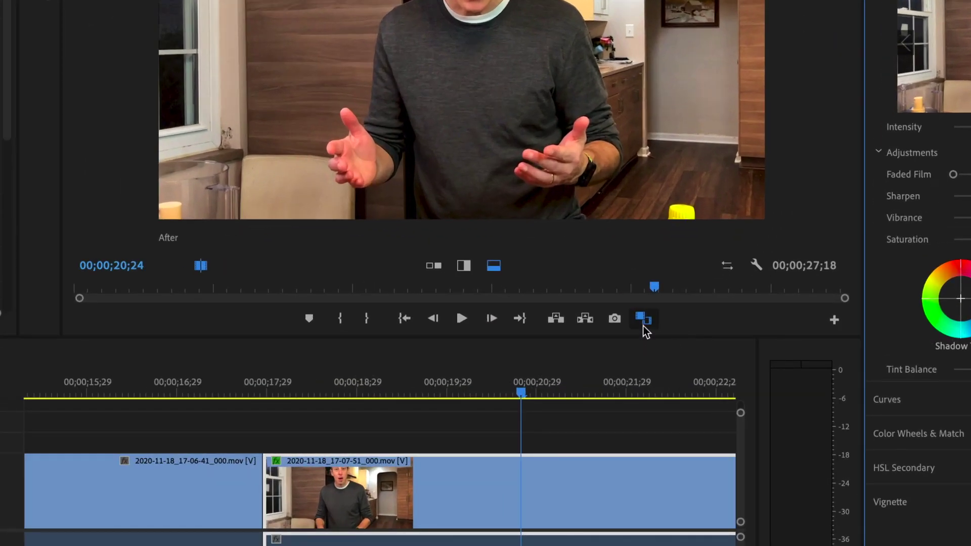
- Turn off the comparison view and rearrange the workspace with a taller timeline and the Basic Correction settings expanded
click(658, 325)
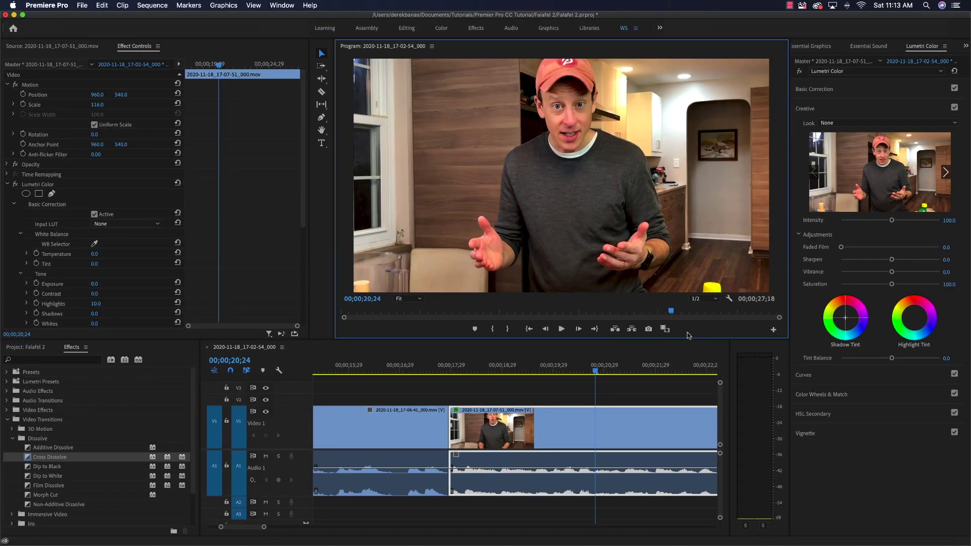
drag(684, 339, 405, 254)
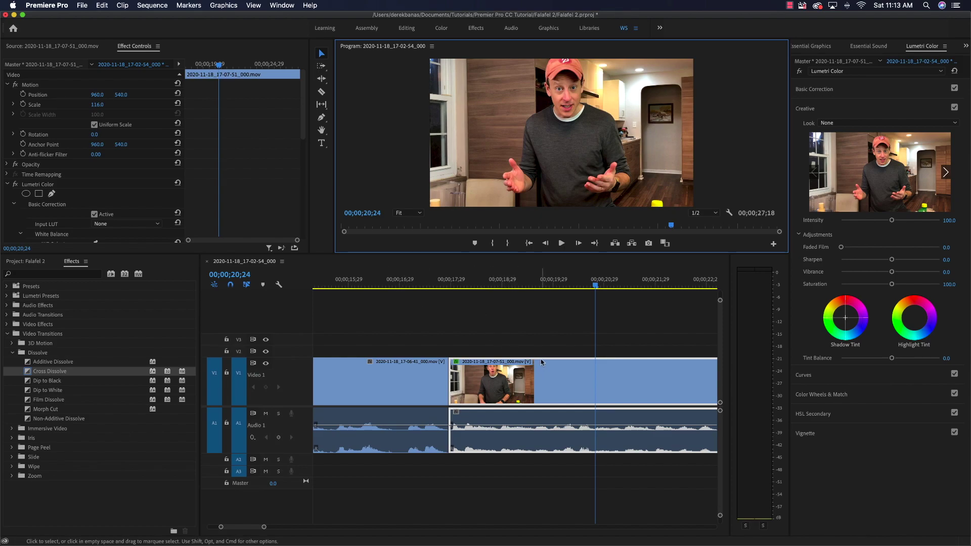
scroll(541, 364, left, 10)
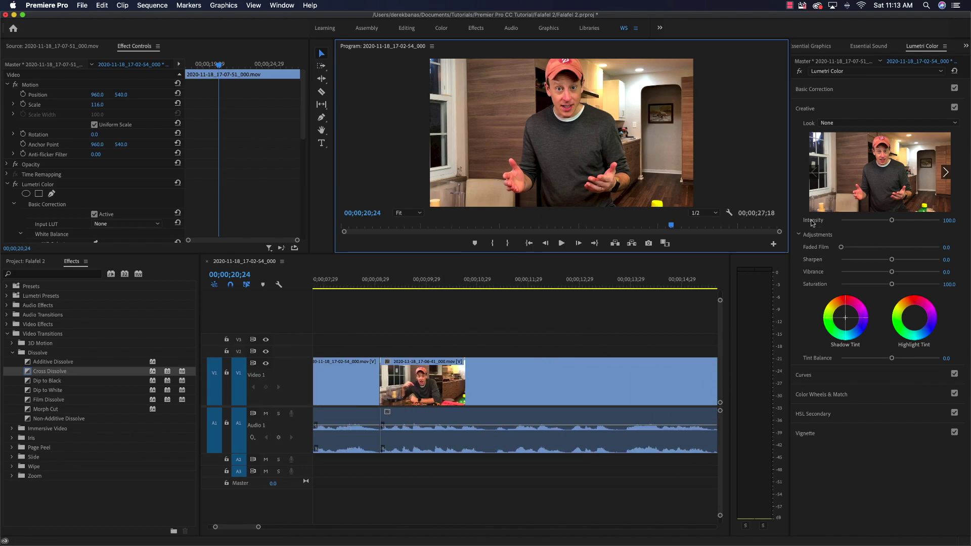
click(821, 90)
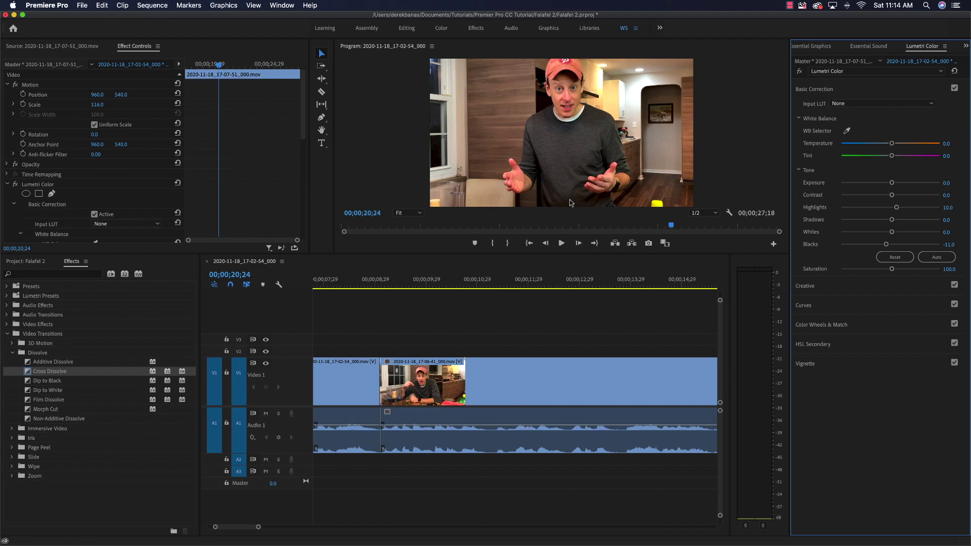
- Create an adjustment layer in the project at 1920 x 1080, 23.976 fps, with Square Pixels (1.0)
click(25, 261)
click(25, 325)
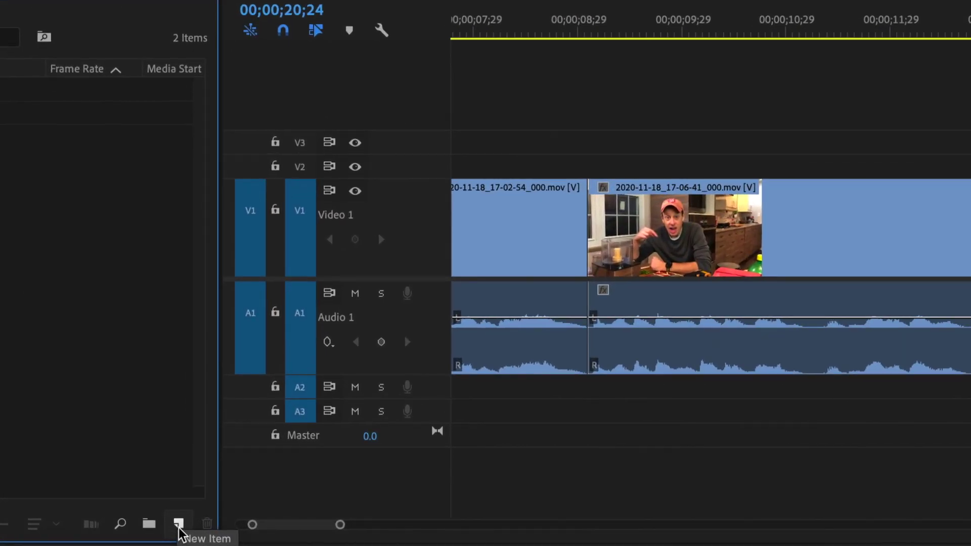
click(178, 524)
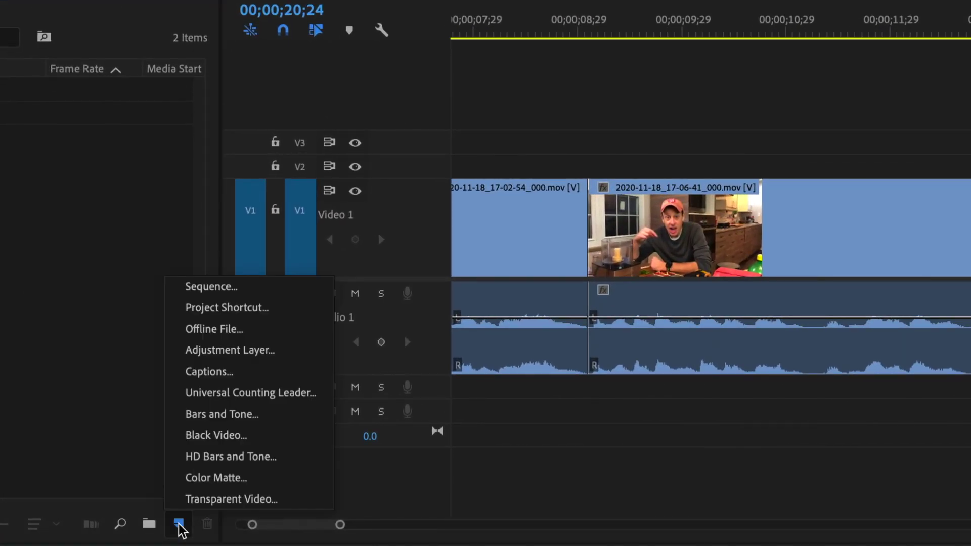
click(241, 355)
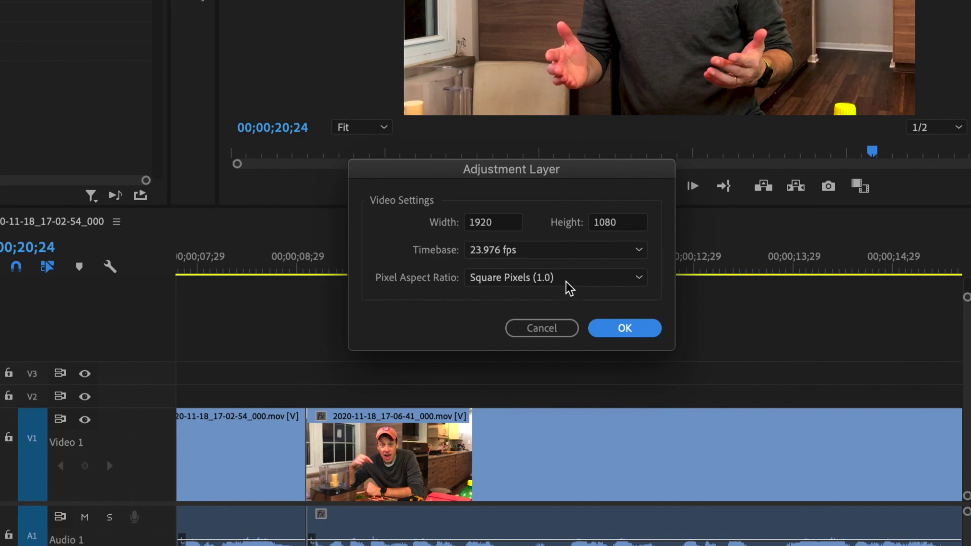
click(620, 330)
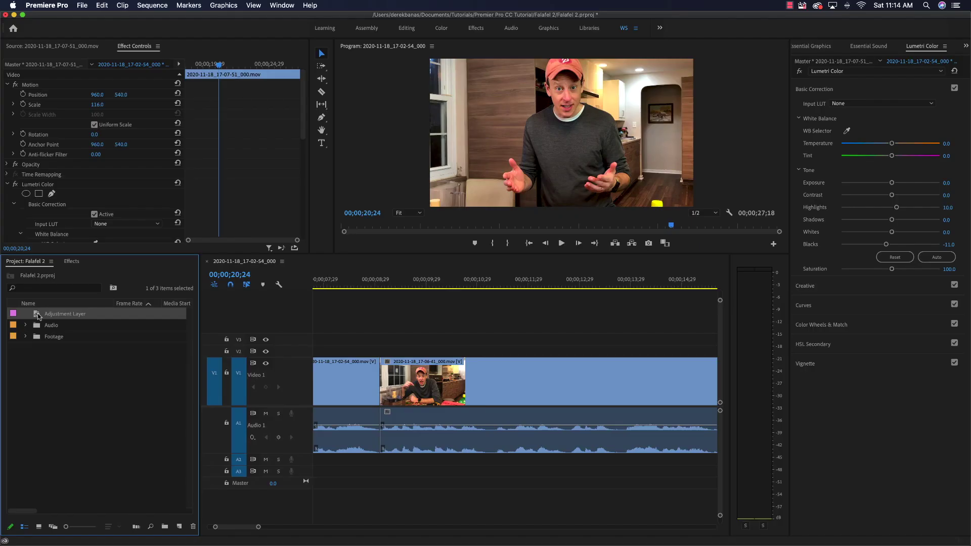
- Place the adjustment layer on track V2 so that it spans all three clips of the sequence
scroll(416, 400, left, 5)
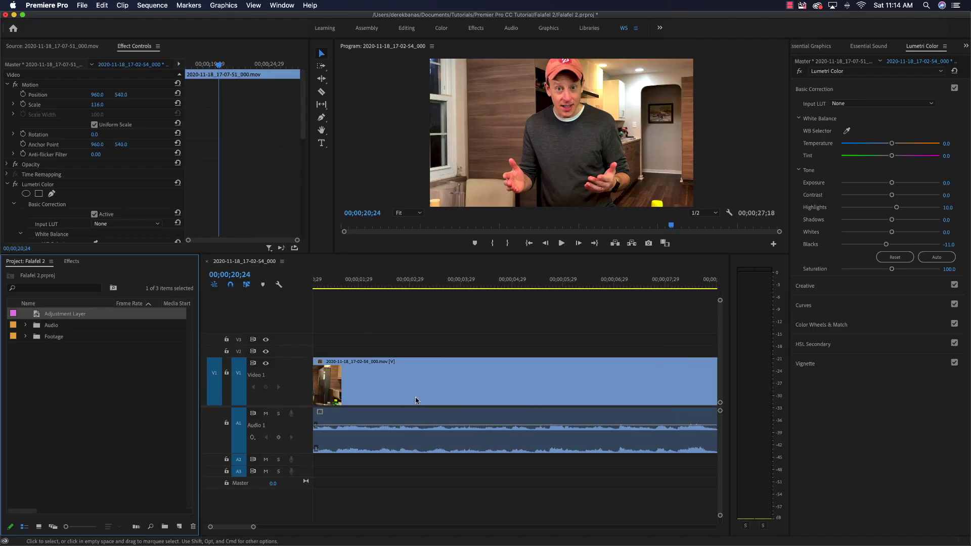
key(minus)
key(minus)
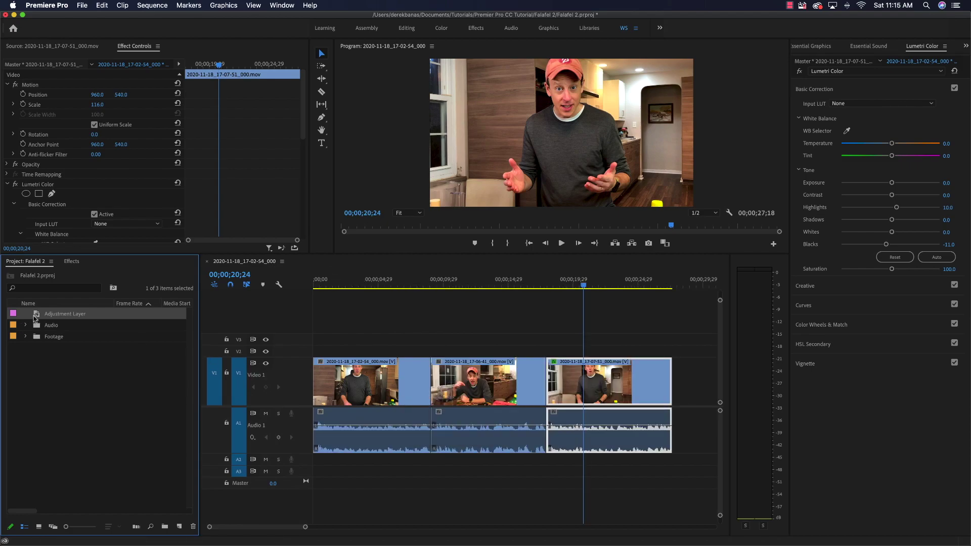
drag(36, 315, 670, 345)
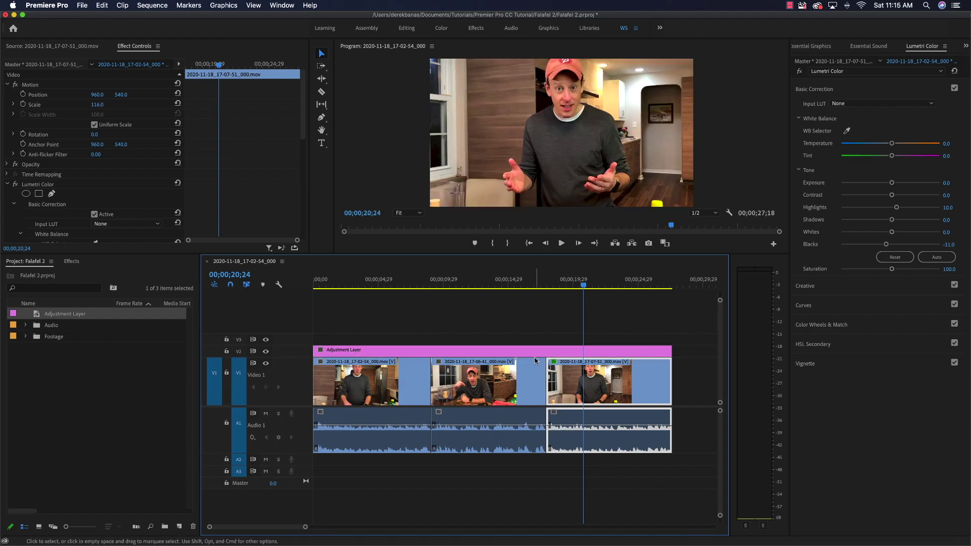
- Try Exposure 0.2, Shadows -10 and Blacks -11 on the adjustment layer, and delete the layer from the sequence
click(417, 352)
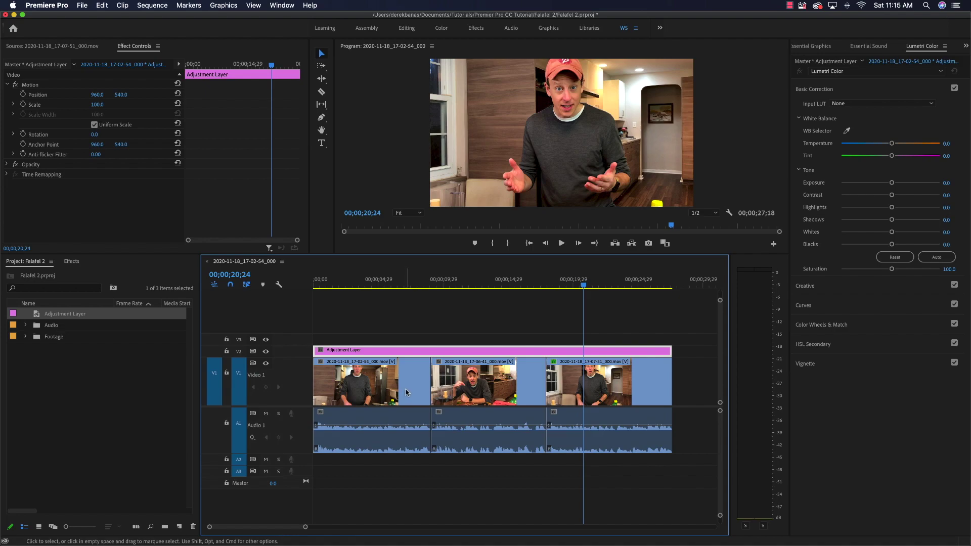
click(953, 260)
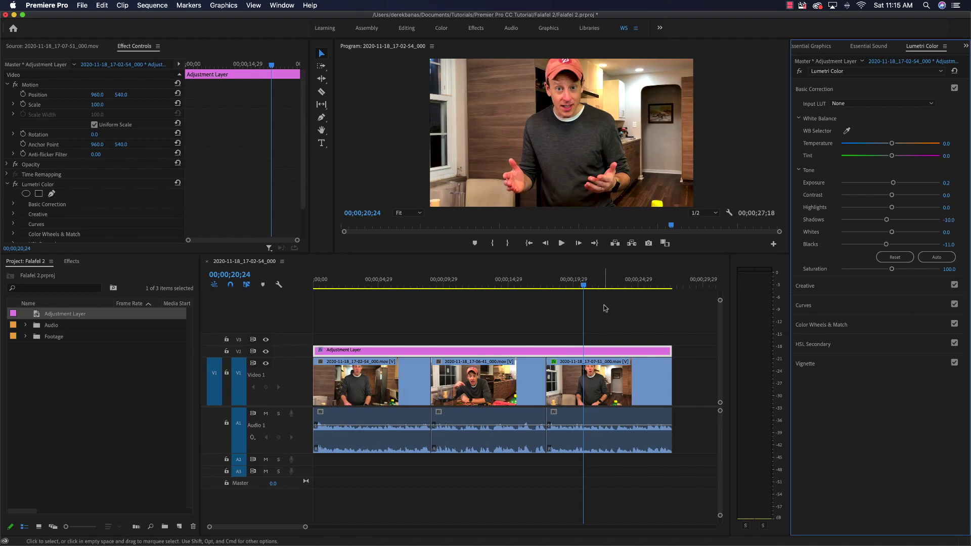
click(513, 354)
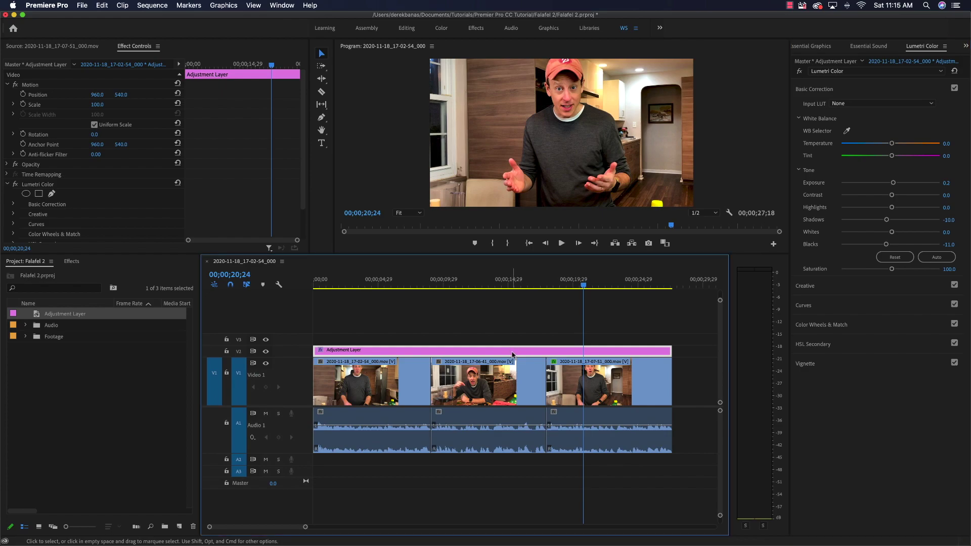
key(Delete)
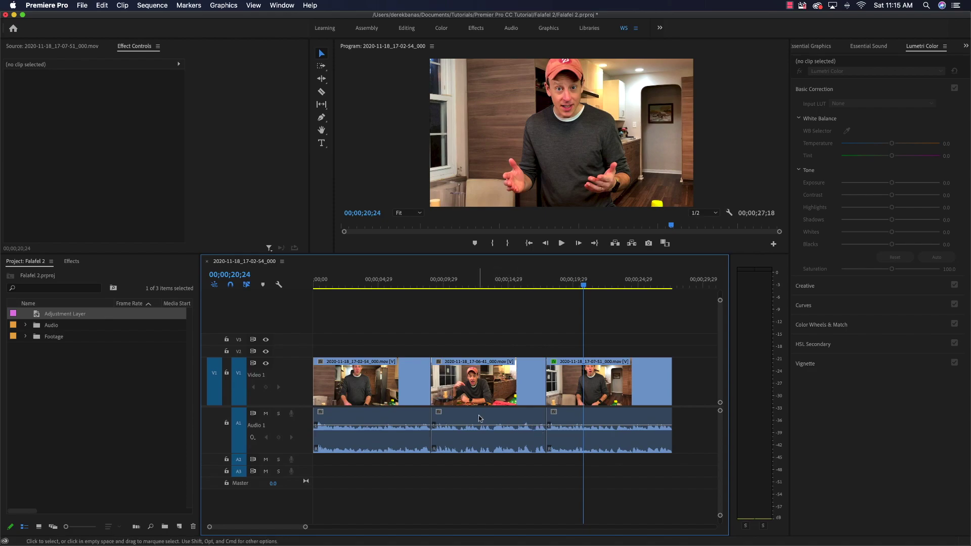
- Move the playhead to 00;00;12;08 within the 17-06-41 clip and copy the color-corrected 17-07-51 clip
click(487, 391)
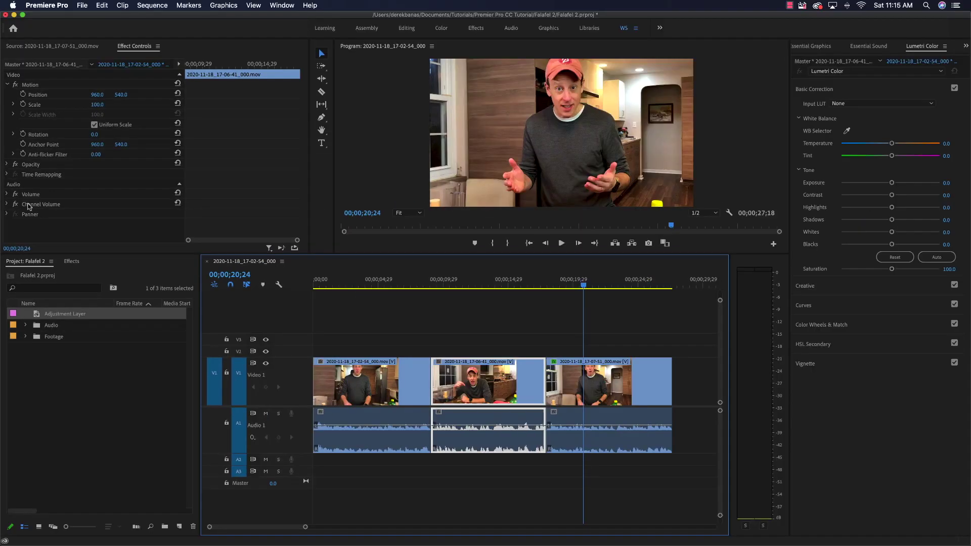
drag(585, 288, 474, 297)
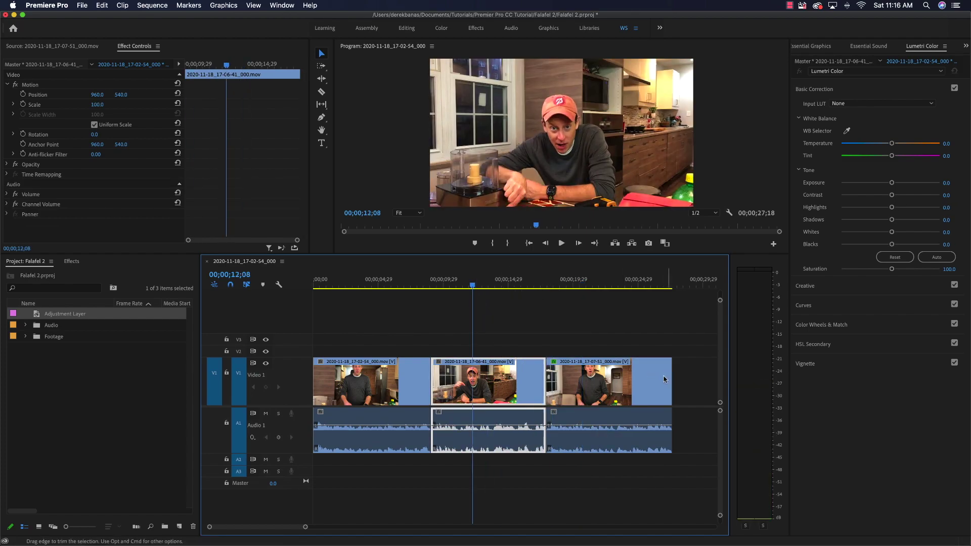
click(593, 367)
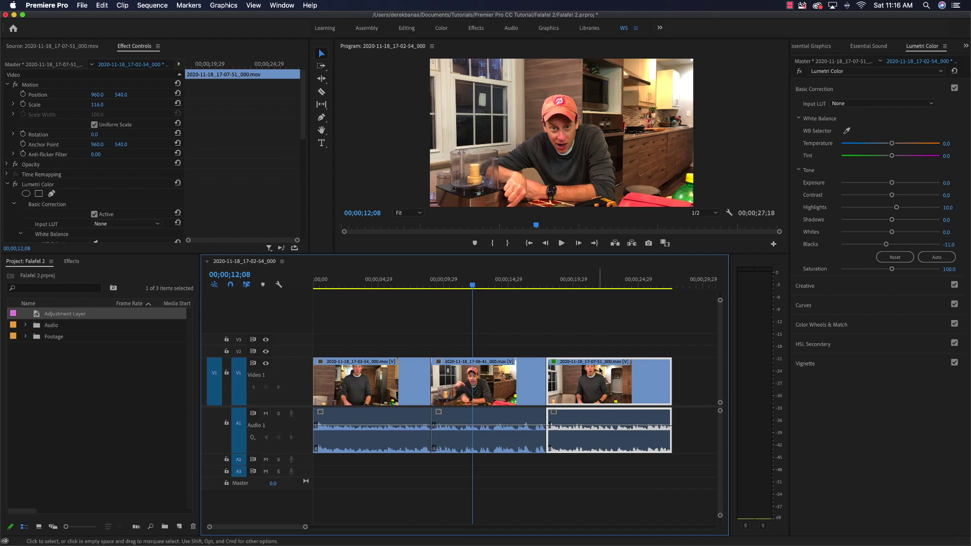
right_click(601, 364)
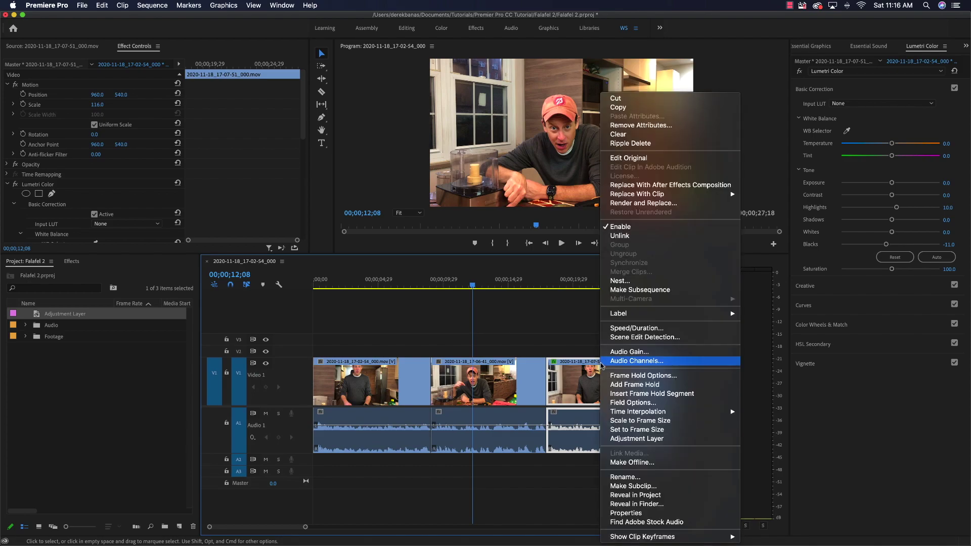
right_click(618, 364)
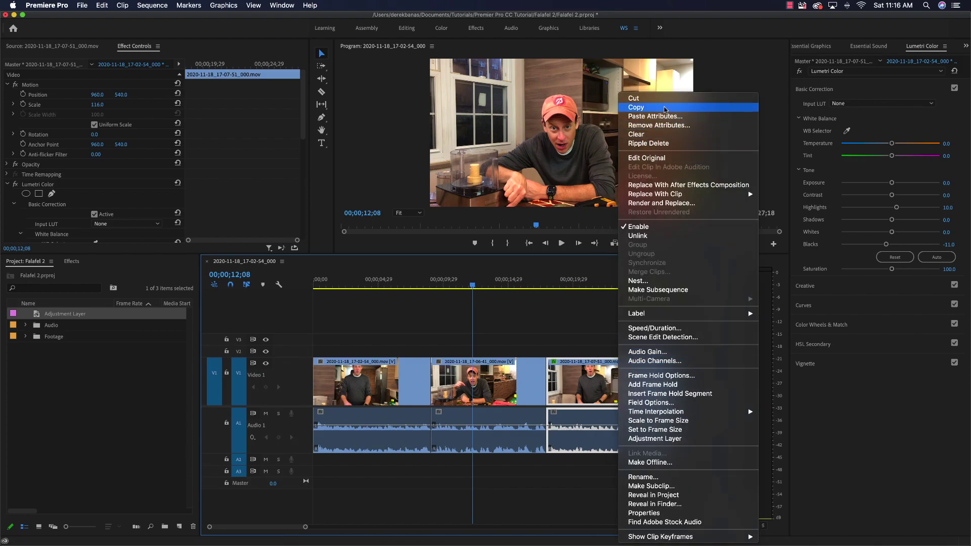
click(665, 108)
- Paste the copied clip's attributes, including Motion and Lumetri Color, onto the 17-06-41 clip and compare both clips' settings
click(468, 388)
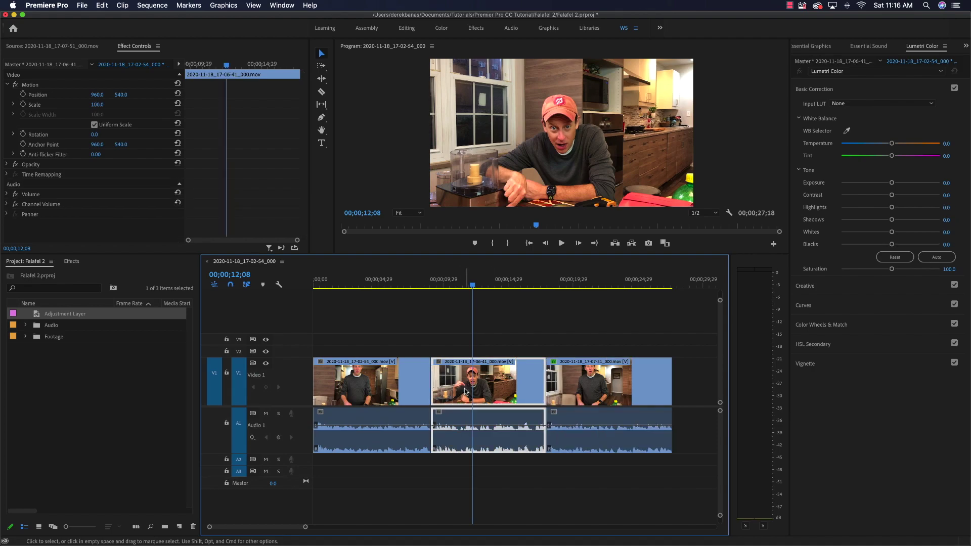
click(102, 6)
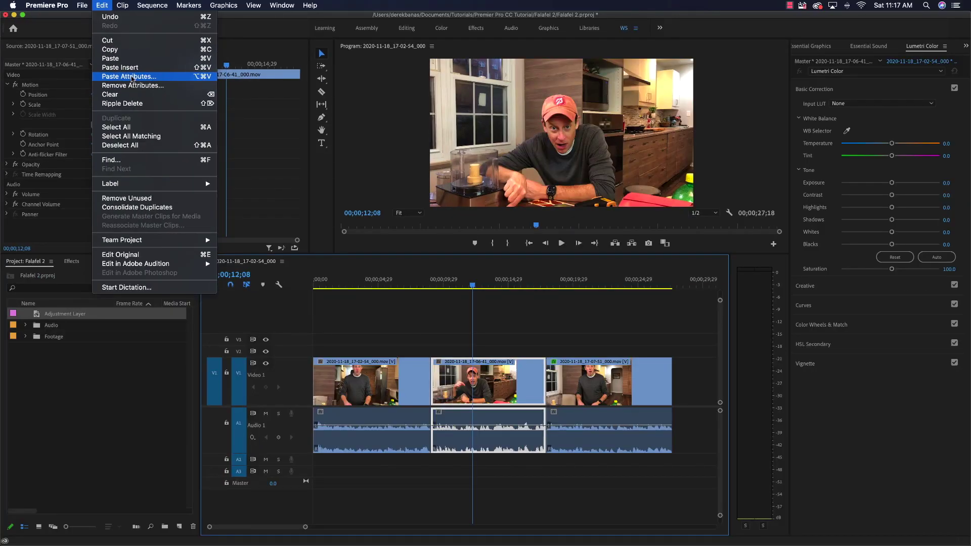
click(132, 77)
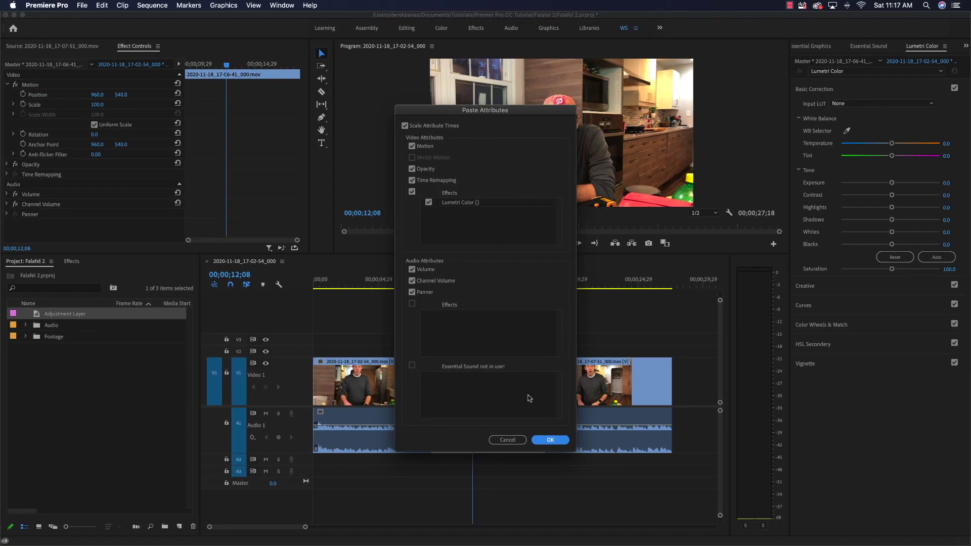
click(551, 440)
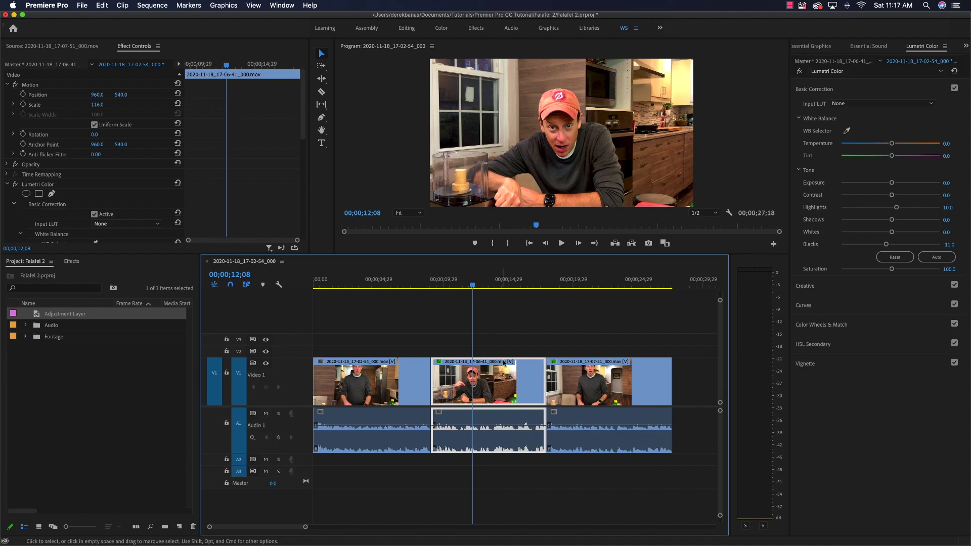
click(581, 363)
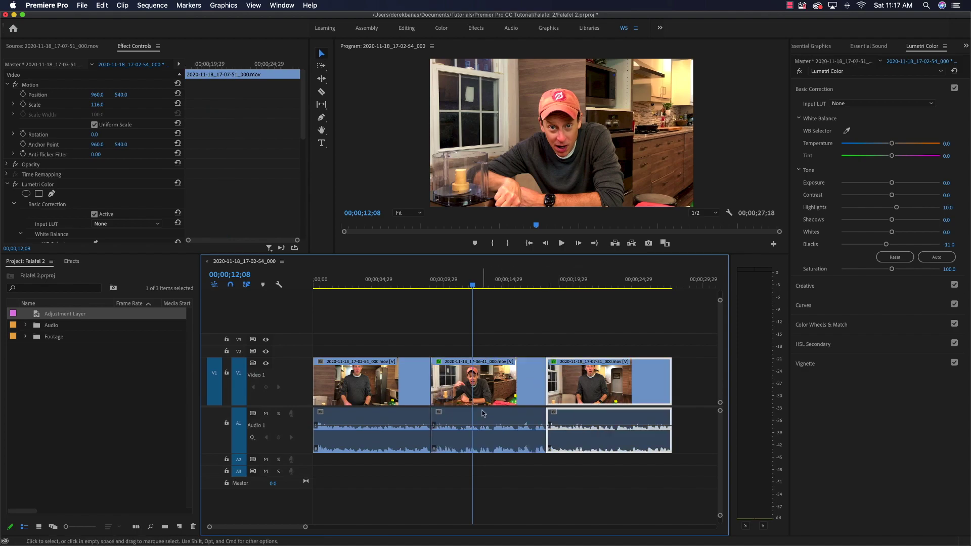
click(481, 371)
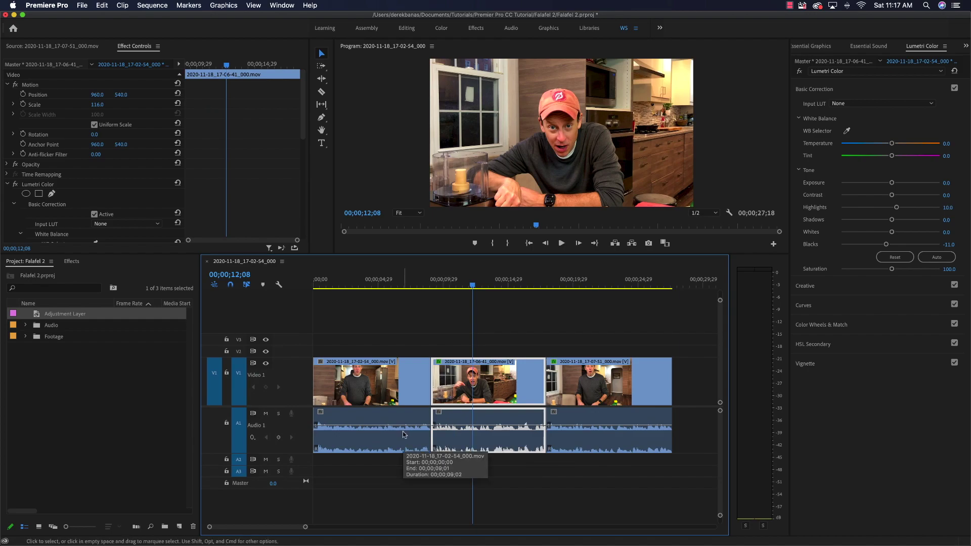
- Apply the Noise video effect from the Noise & Grain category to the 17-06-41 clip in the sequence
click(71, 261)
click(7, 333)
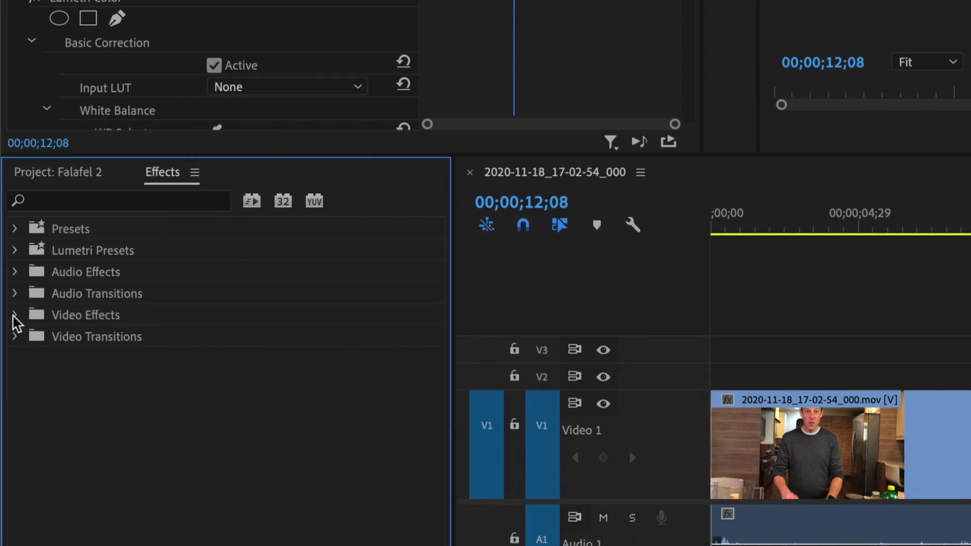
click(15, 316)
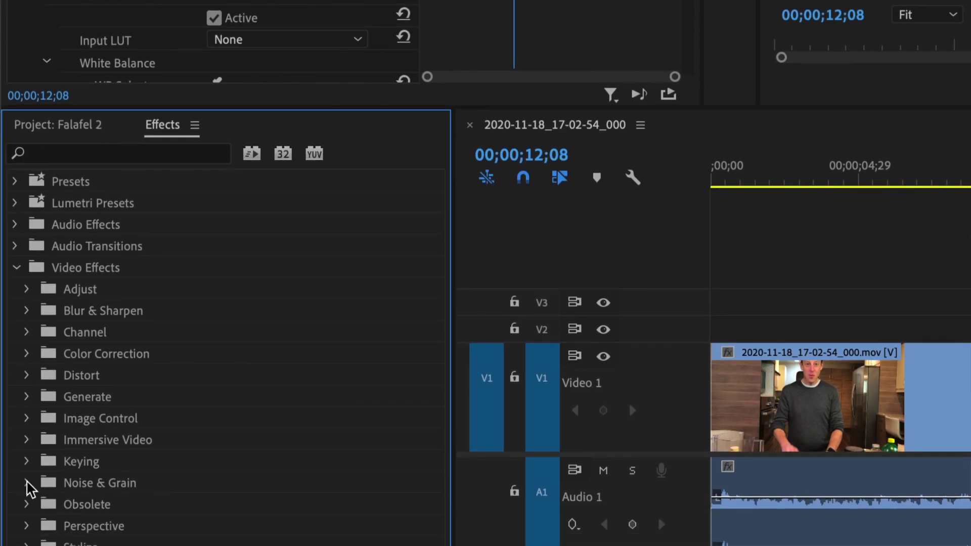
click(26, 484)
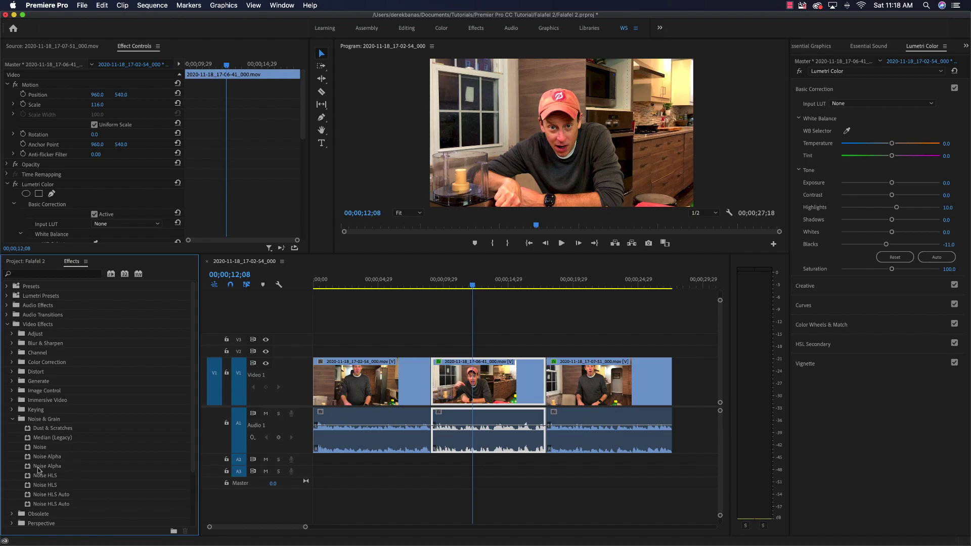
drag(27, 448, 470, 378)
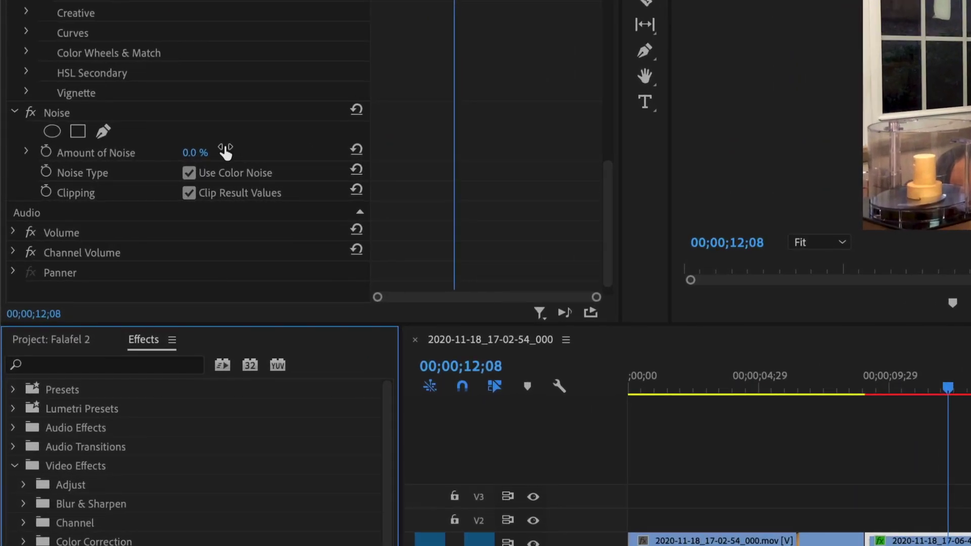
- Enlarge the program preview, try an Amount of Noise of 45% on the 17-06-41 clip, and undo that change
click(194, 152)
click(244, 209)
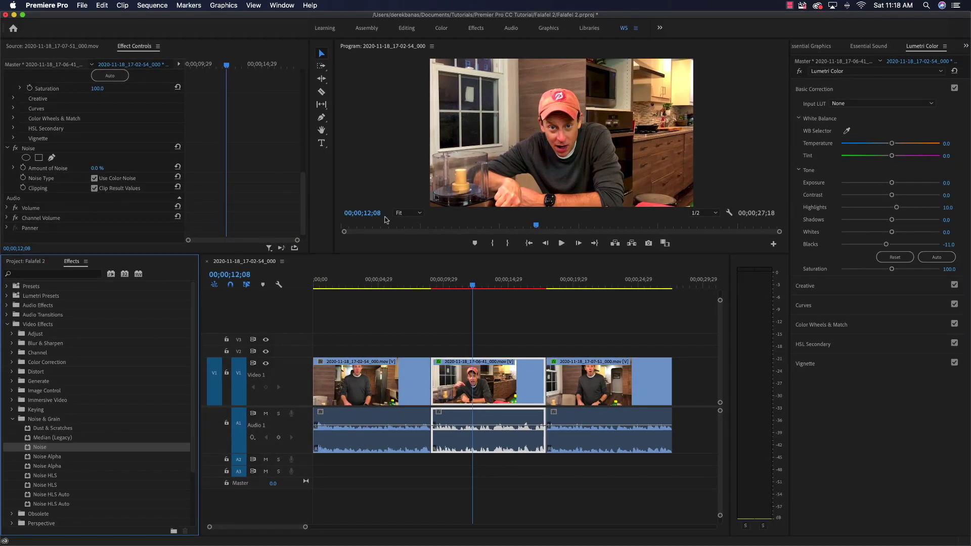
drag(424, 254, 424, 359)
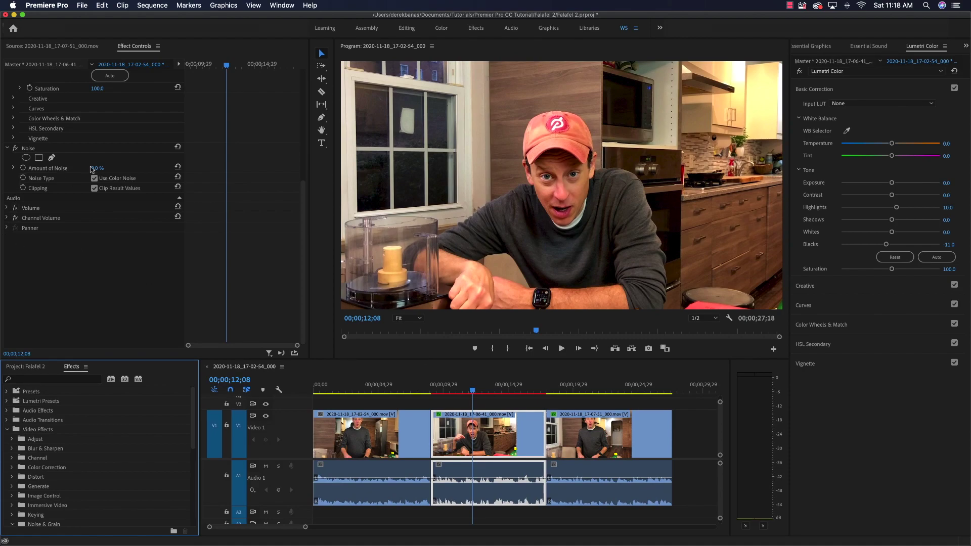
drag(95, 168, 117, 168)
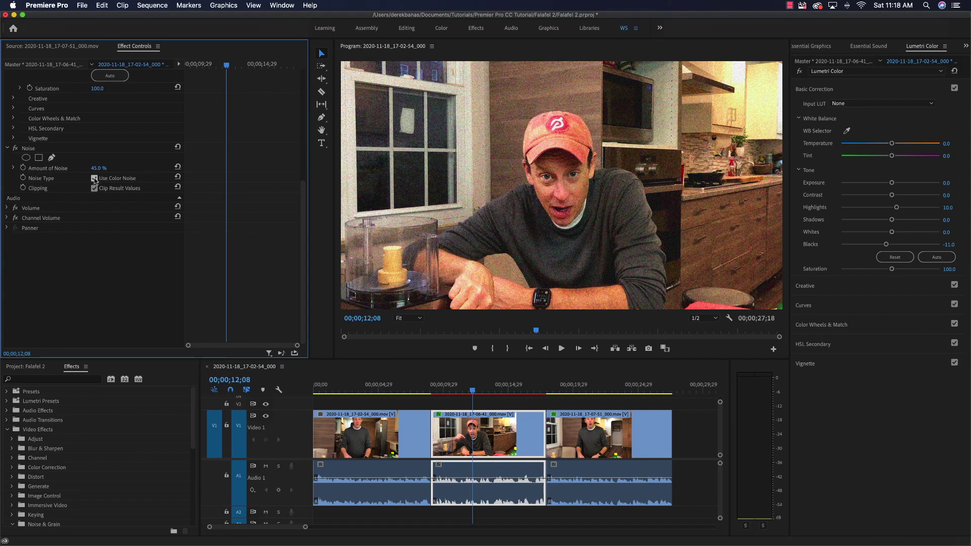
key(super+z)
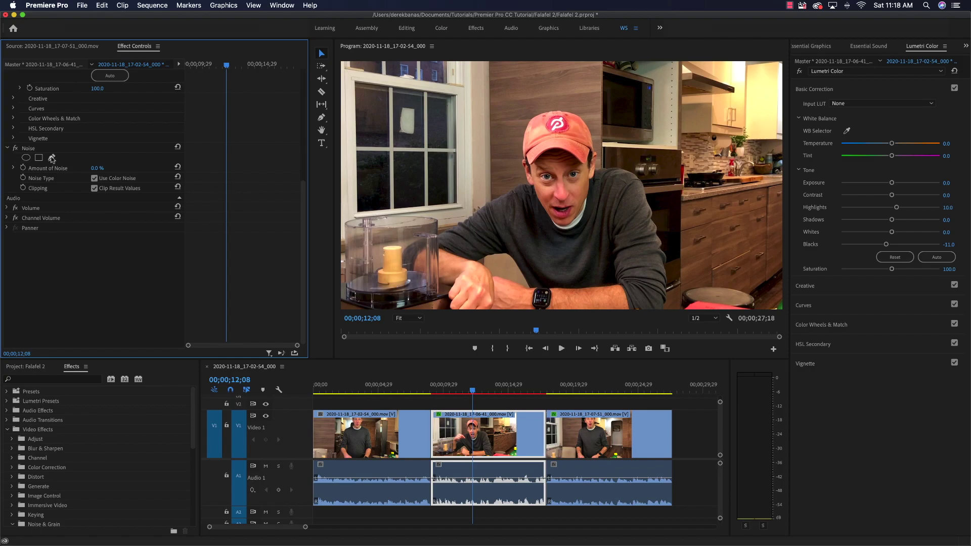
- Set Amount of Noise to 42%, compare the clip with the Noise effect off and on, and delete the effect
drag(95, 167, 116, 168)
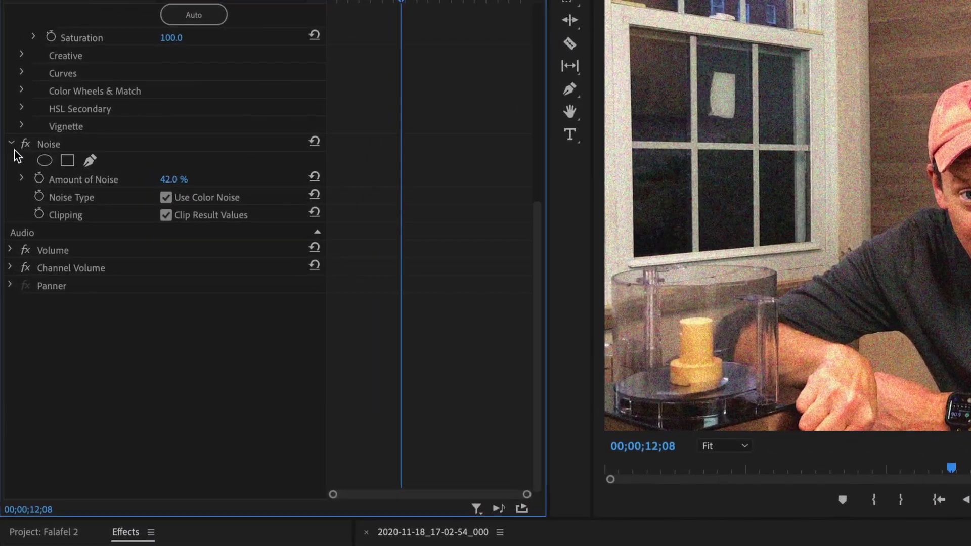
click(26, 144)
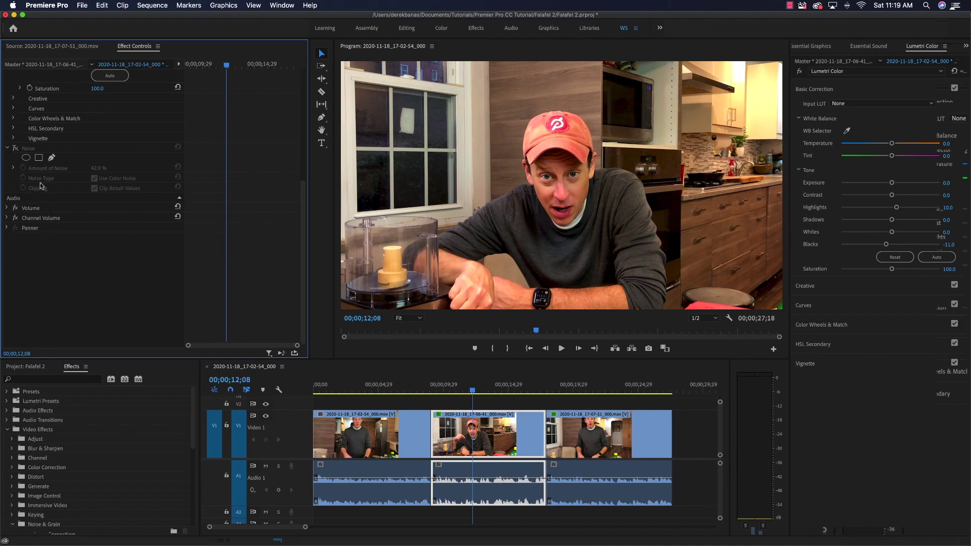
click(16, 148)
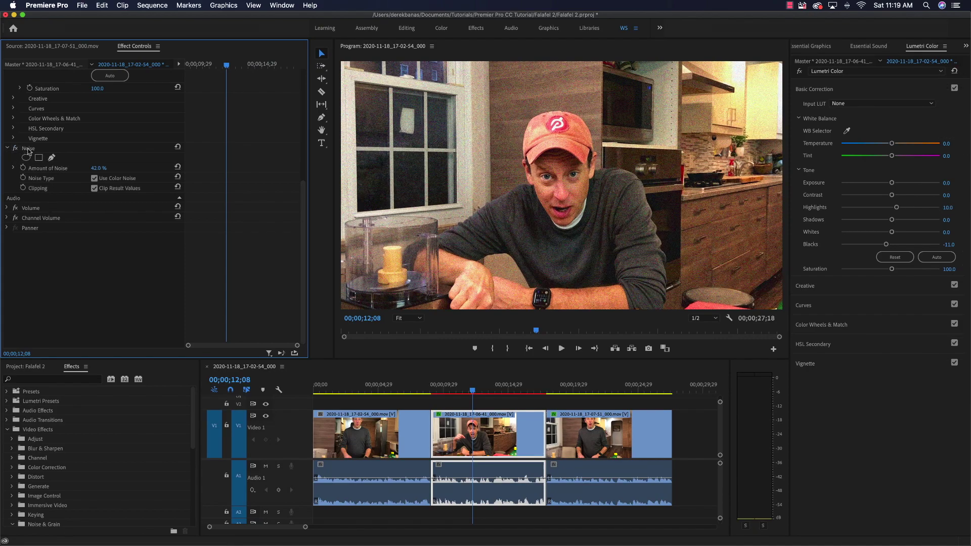
click(29, 150)
key(Delete)
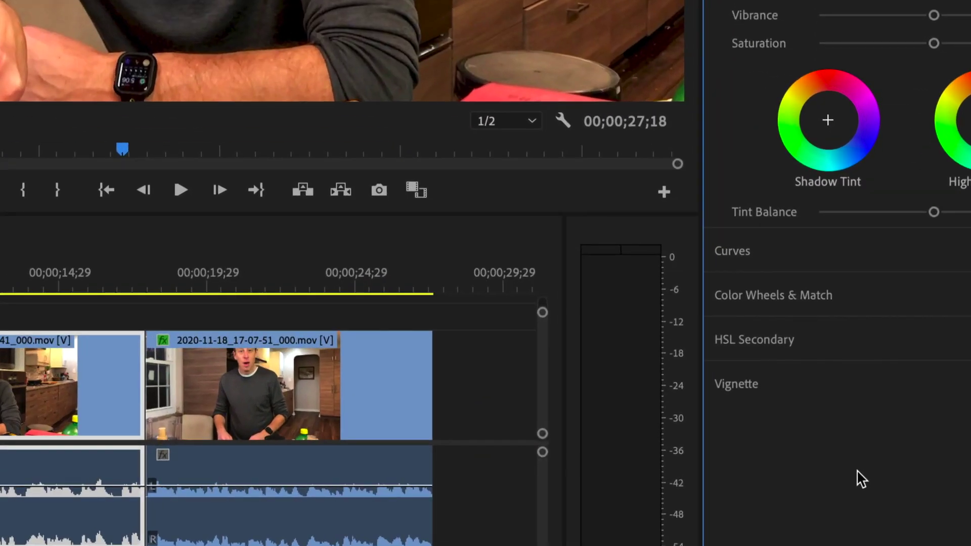
- Try a Lumetri vignette on the 17-06-41 clip with Amount -2.1, Midpoint 20.6, Roundness -27.3 and Feather 0
click(761, 383)
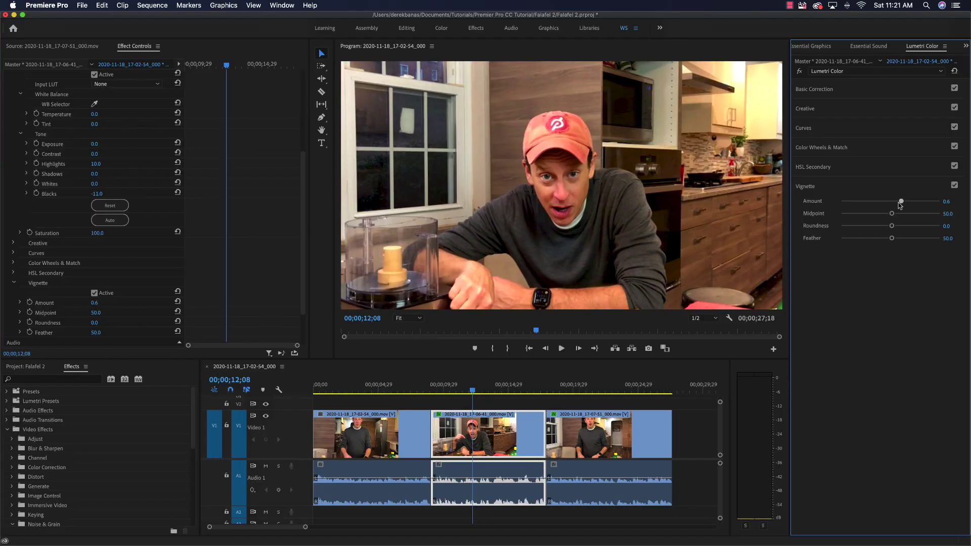
drag(890, 201, 861, 205)
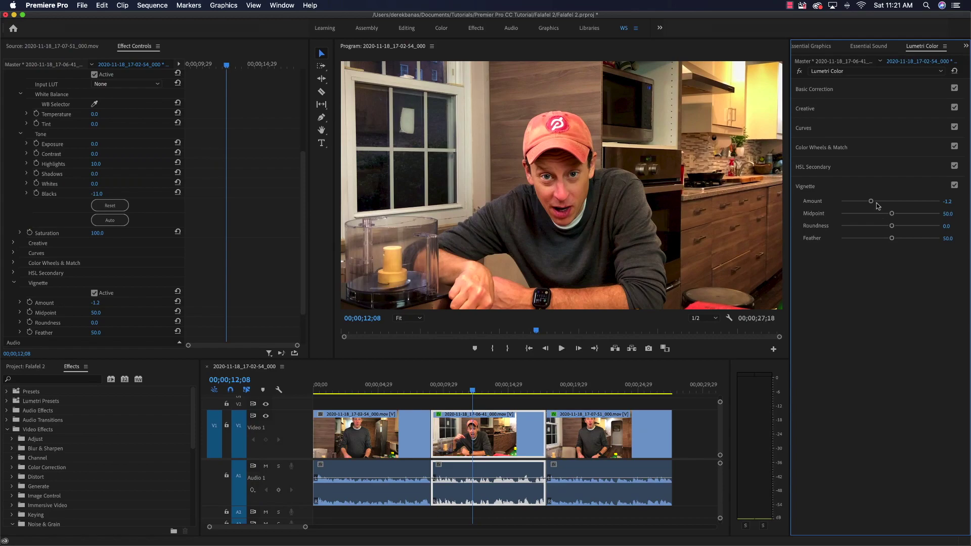
drag(871, 201, 858, 205)
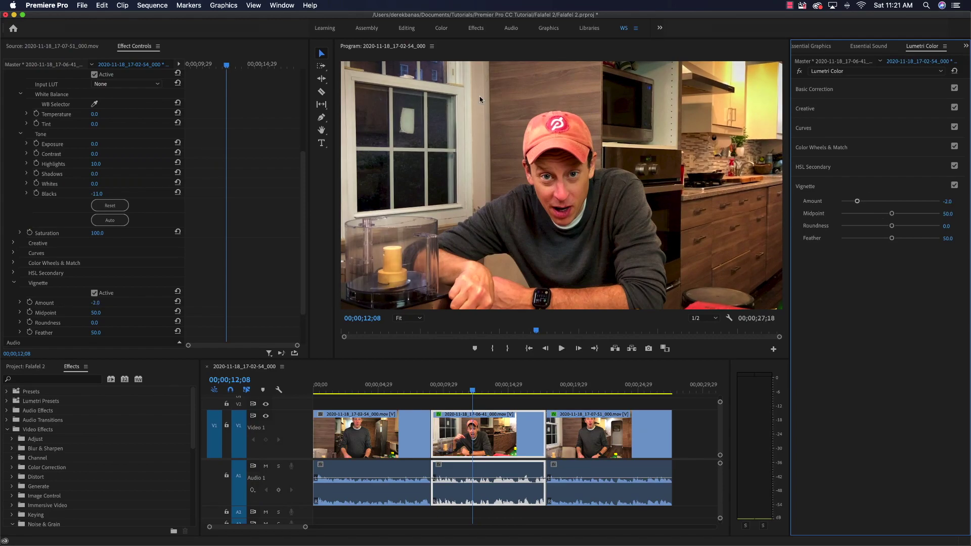
mouse_move(858, 202)
mouse_down()
mouse_move(917, 206)
mouse_move(856, 202)
mouse_up()
drag(893, 215, 835, 241)
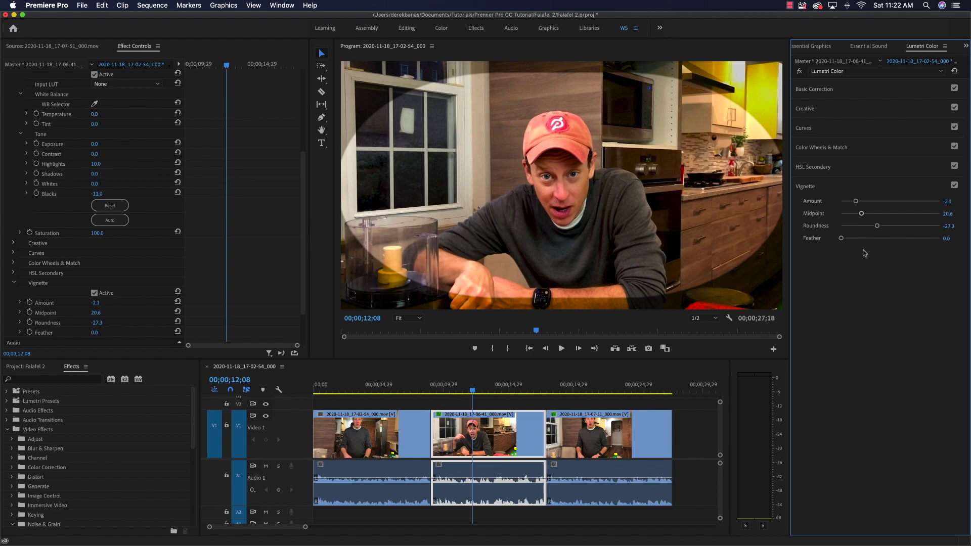
- Undo all the vignette adjustments on the 17-06-41 clip
key(super+z)
key(super+z)
key(super+z)
key(super+z)
key(super+z)
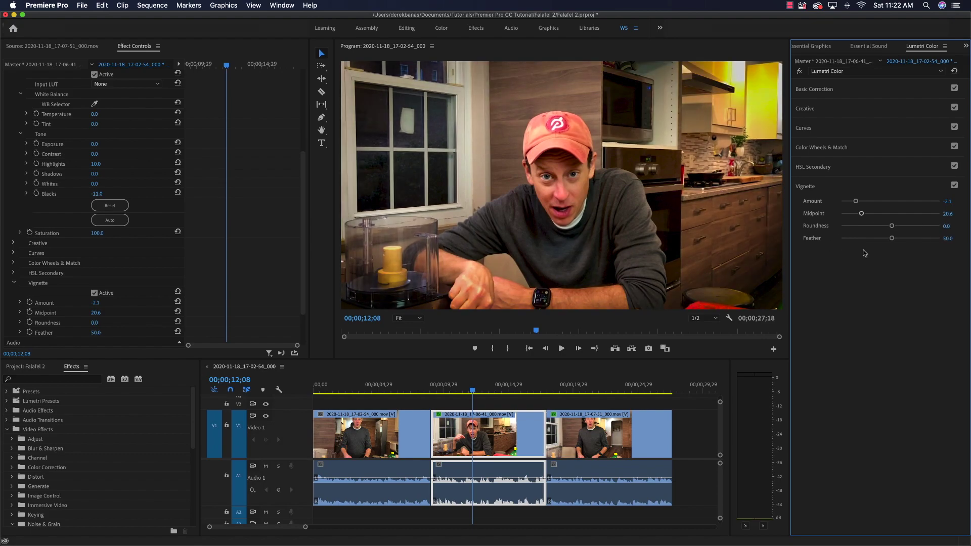
key(super+z)
key(super+z)
key(super+z)
key(super+z)
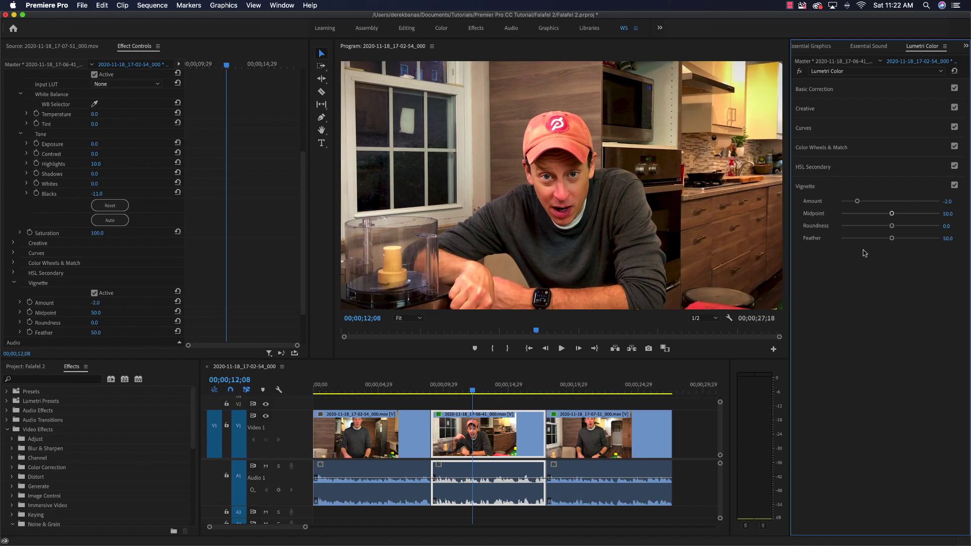
key(super+z)
- Try shifting the clip's midtones slightly toward blue and its shadows and highlights toward yellow with the Lumetri color wheels
click(858, 147)
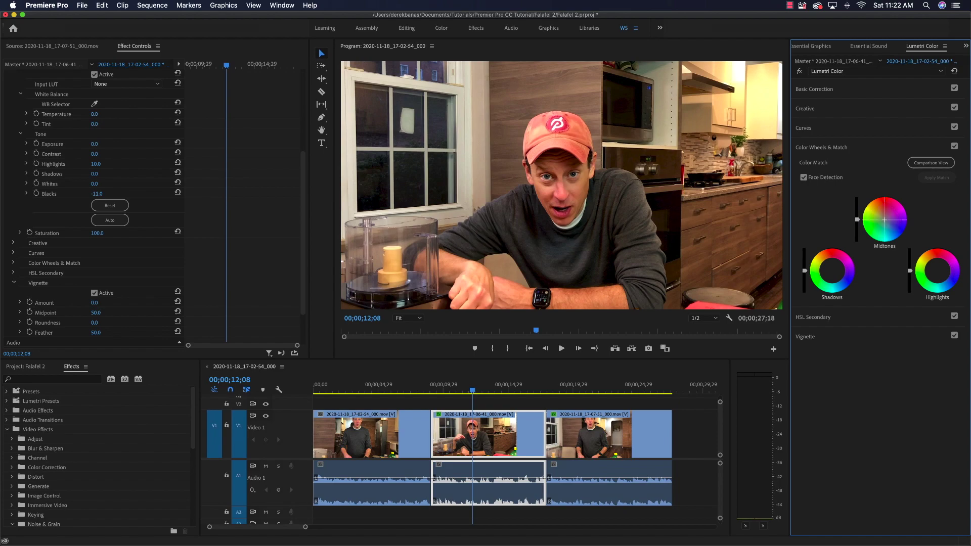
click(889, 224)
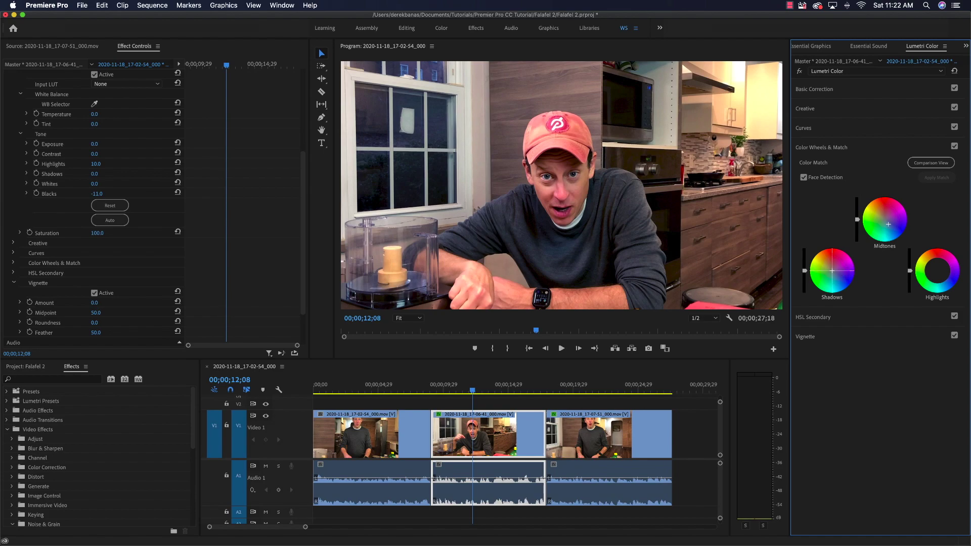
drag(832, 271, 825, 267)
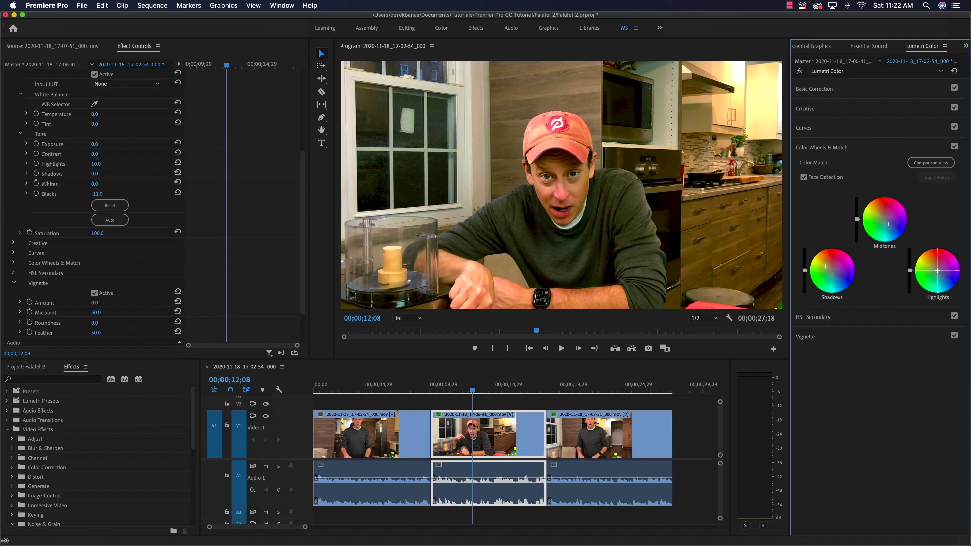
drag(934, 267, 931, 266)
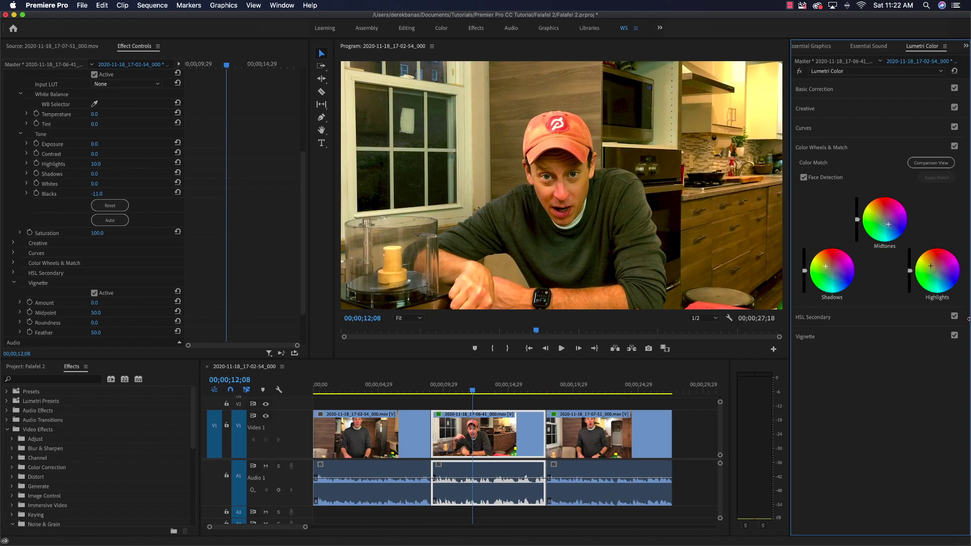
- Undo the color wheel adjustments on the 17-06-41 clip, beginning with the highlights
key(super+z)
key(super+z)
key(super+z)
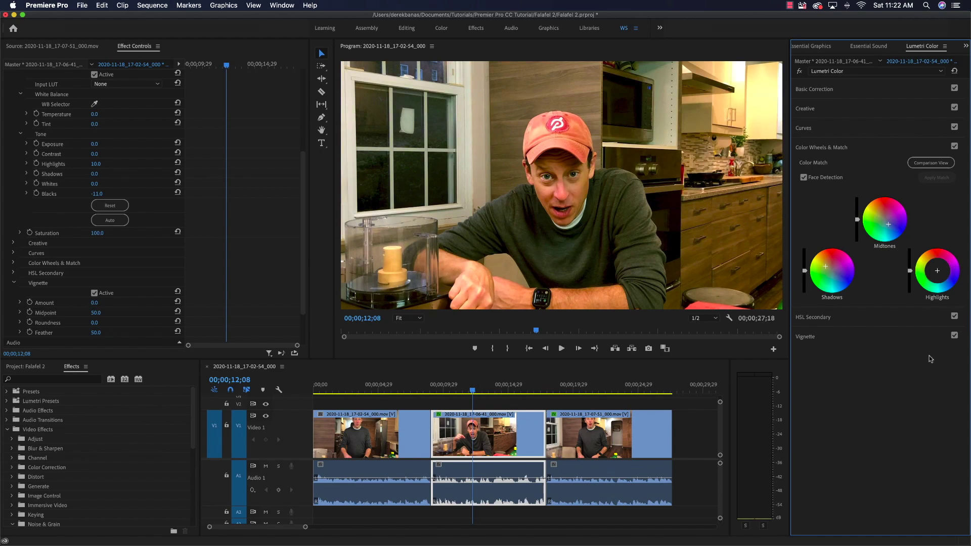